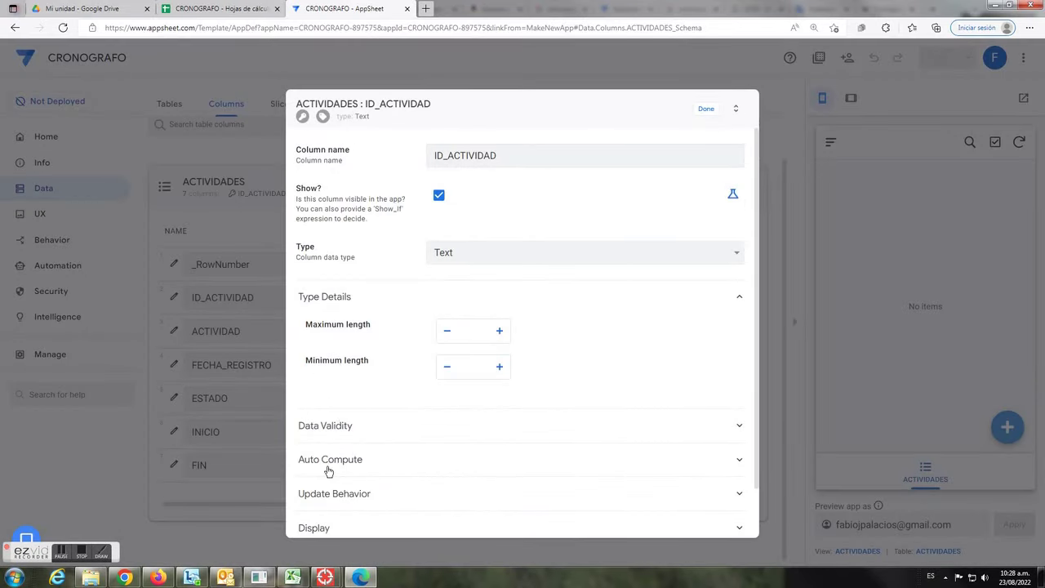
Review the ID_ACTIVIDAD column's auto-compute settings and make ACTIVIDAD the table's label instead of ID_ACTIVIDAD.
left_click(327, 464)
scroll(506, 474, "down", 2)
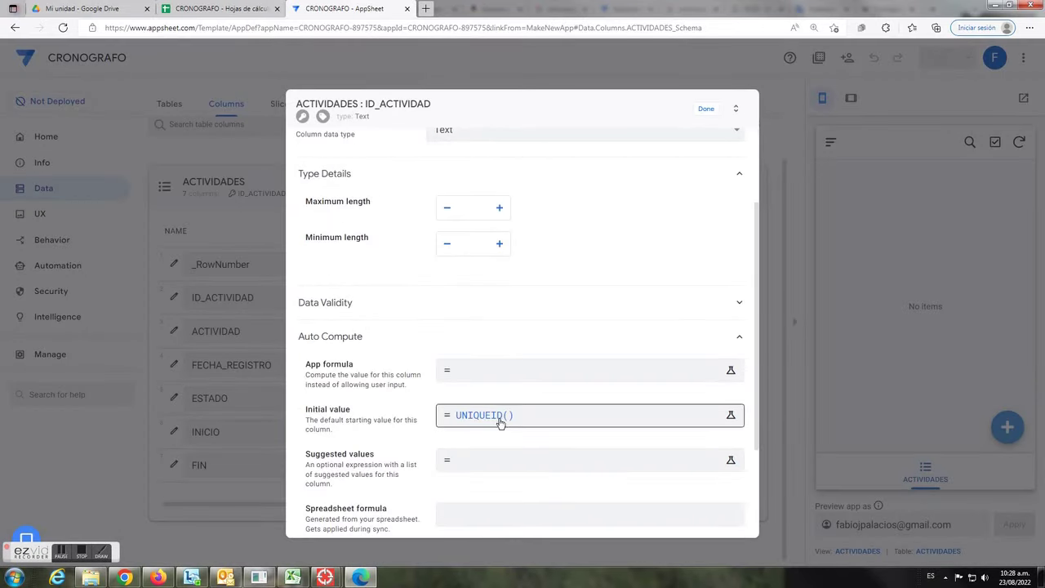
left_click(703, 112)
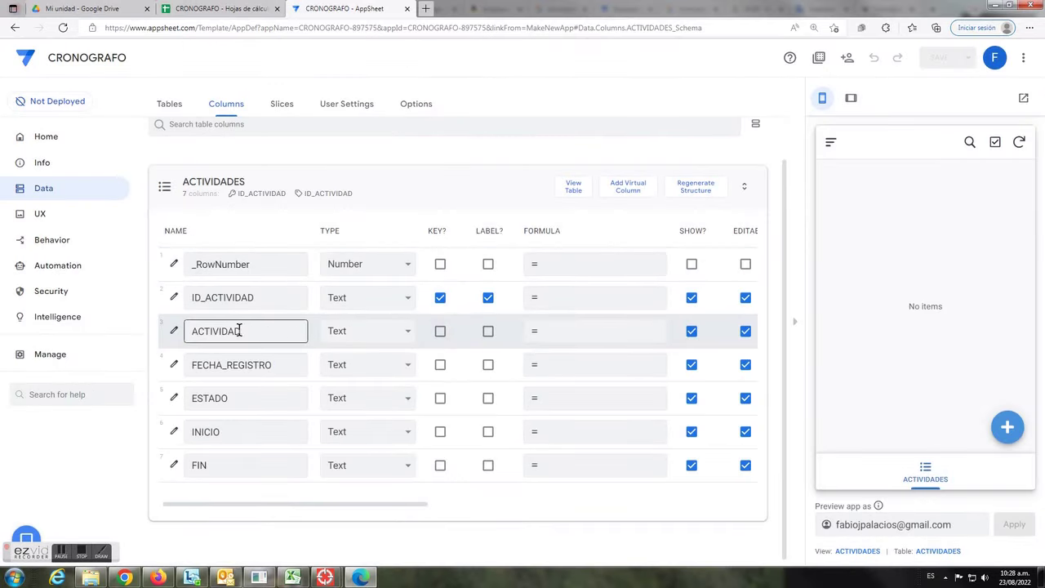
left_click(487, 297)
left_click(488, 330)
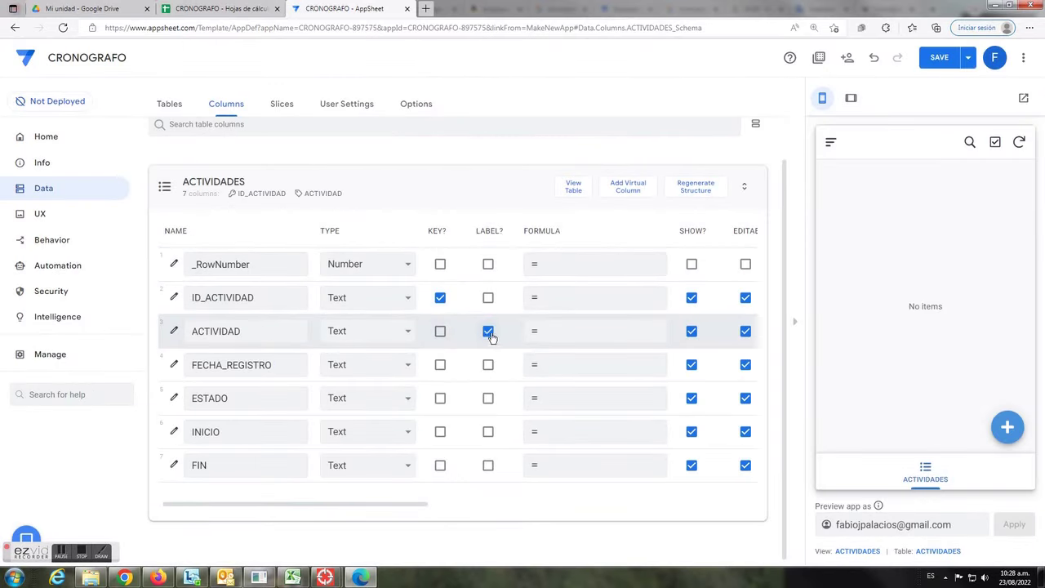
Set the FECHA_REGISTRO column's type to DateTime.
left_click(398, 368)
scroll(366, 163, "up", 1)
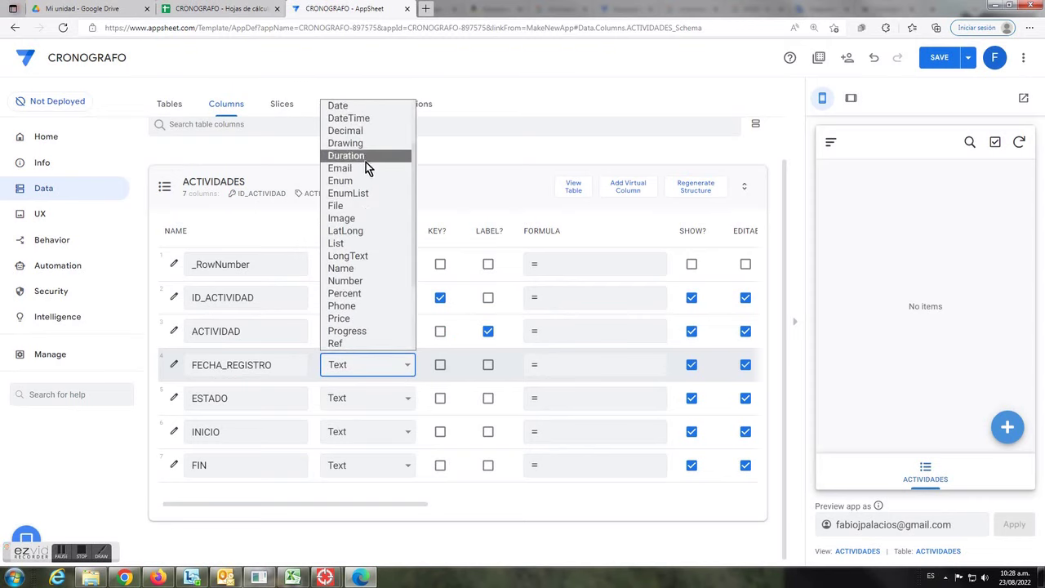
left_click(372, 119)
Give the FECHA_REGISTRO column the initial value formula now().
left_click(173, 364)
scroll(349, 424, "down", 2)
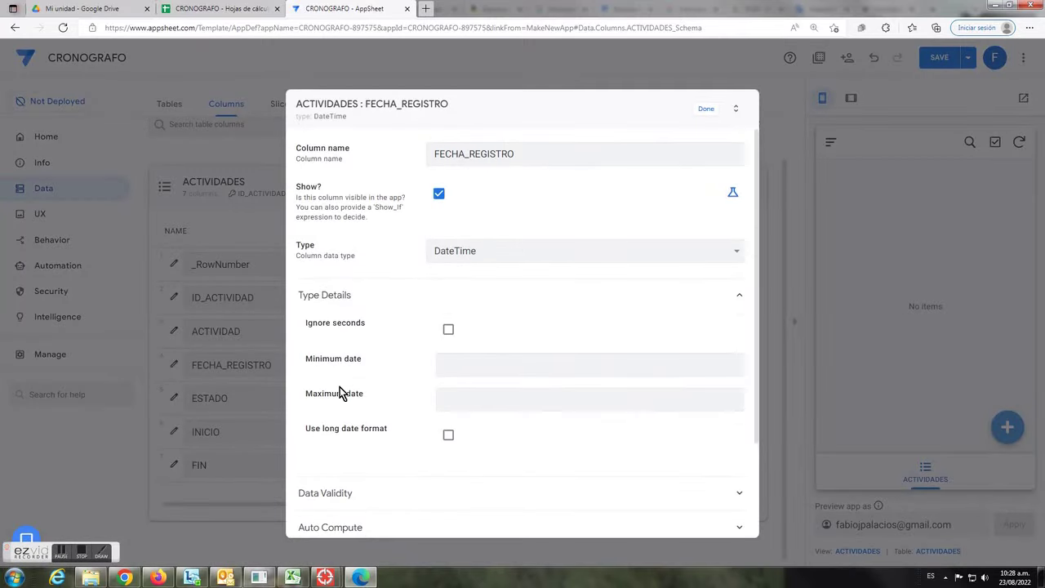
left_click(336, 471)
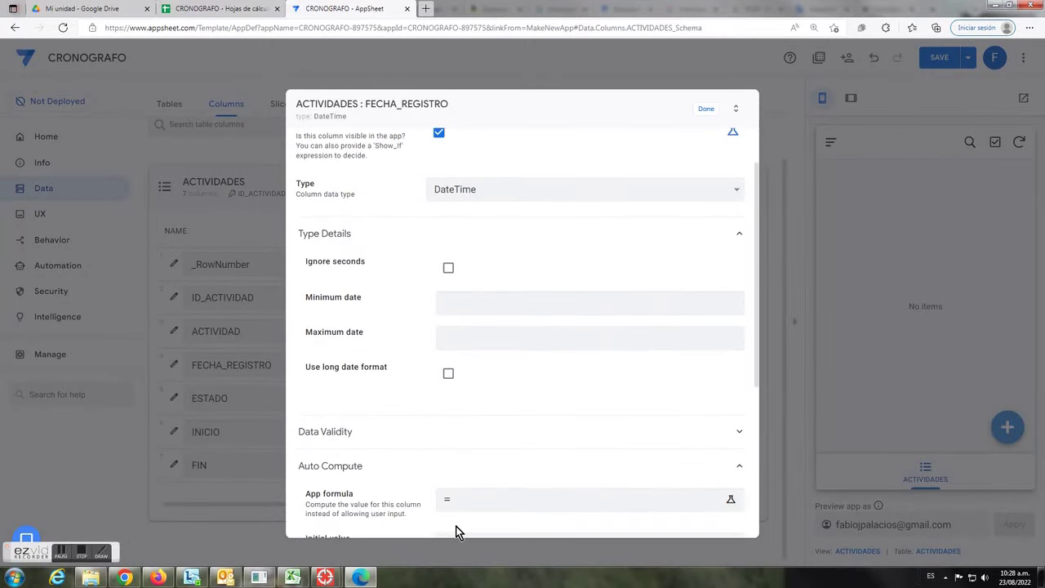
scroll(446, 499, "down", 3)
left_click_drag(298, 414, 466, 430)
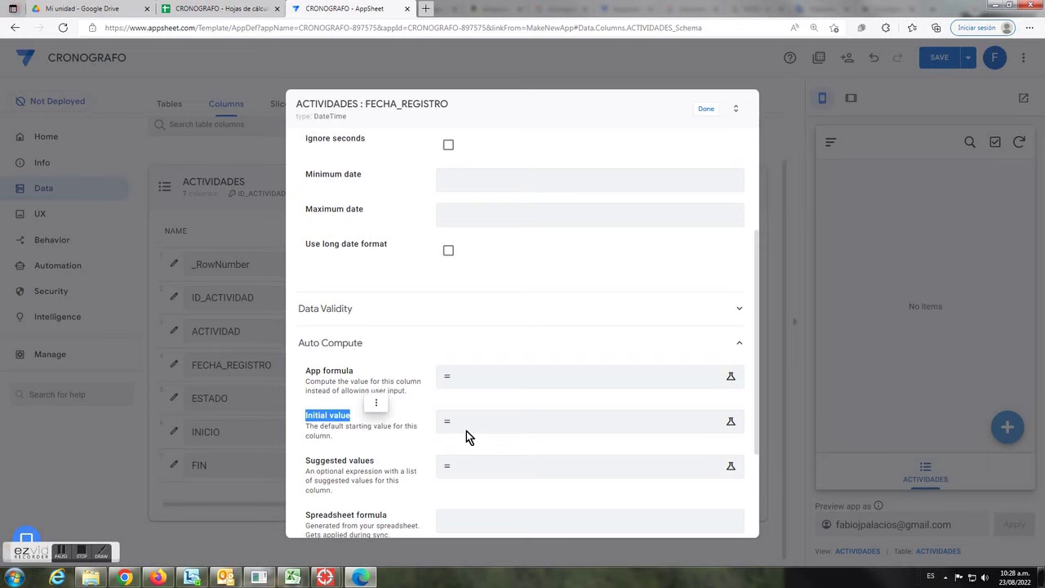
left_click(457, 258)
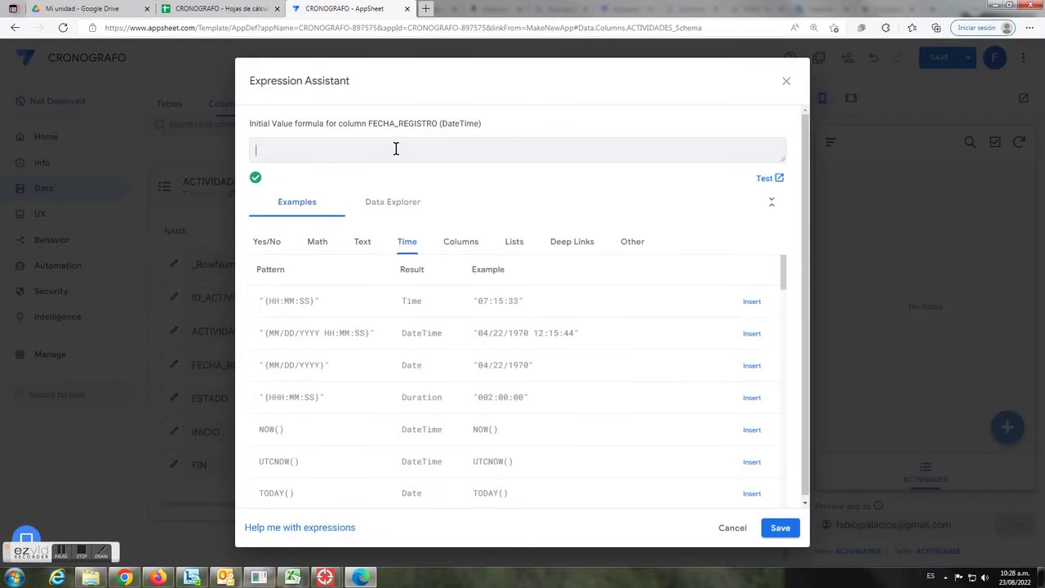
type("now(")
left_click(781, 528)
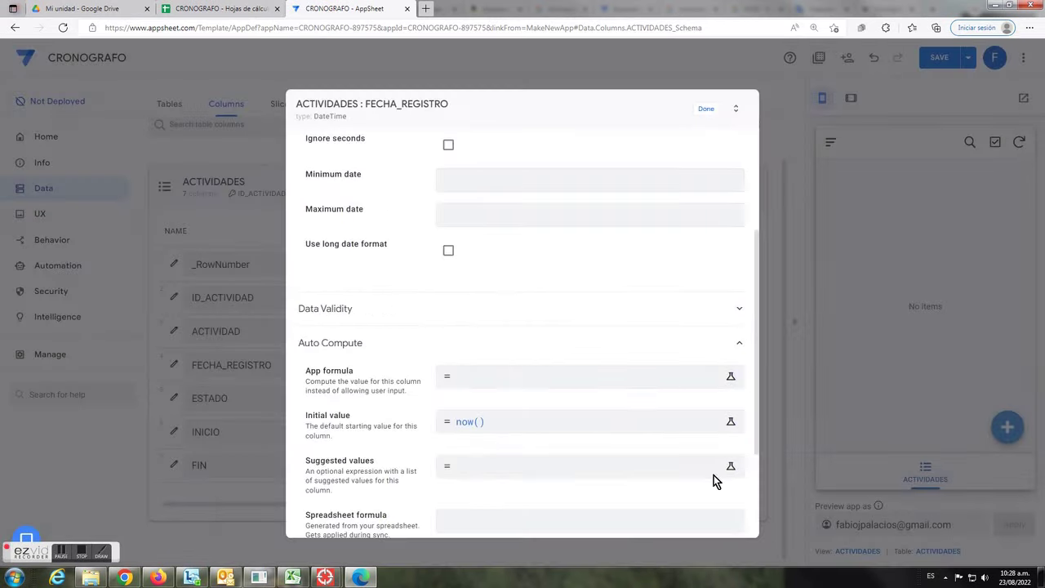
left_click(705, 108)
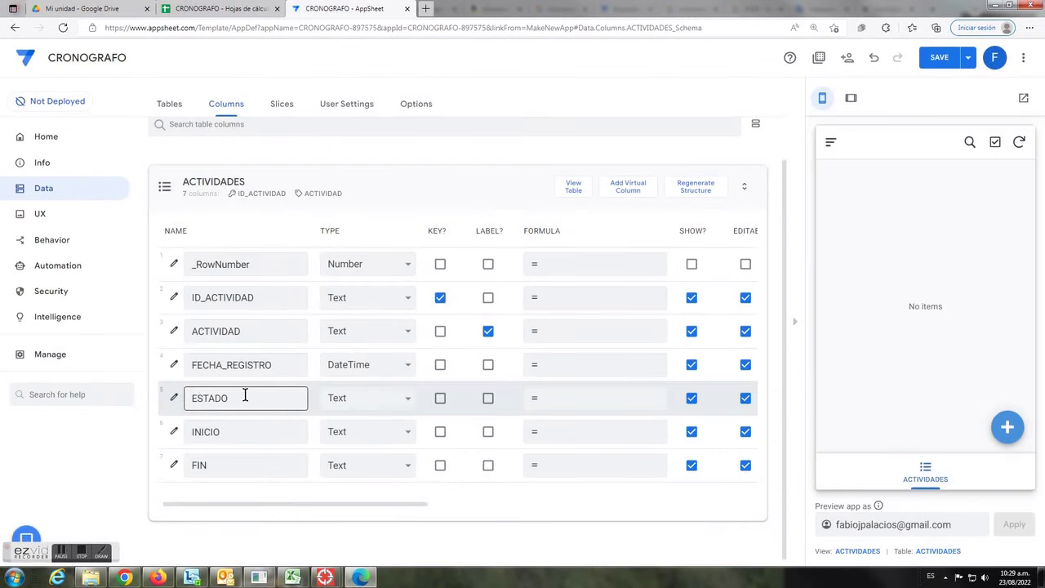
Change the ESTADO column's type to Enum in its column settings.
left_click(172, 399)
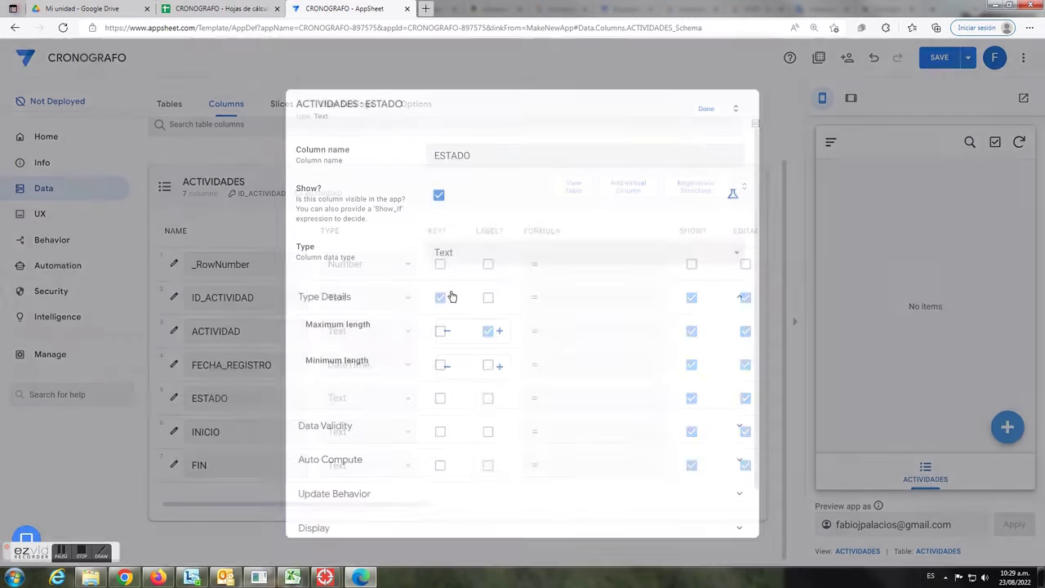
left_click(561, 254)
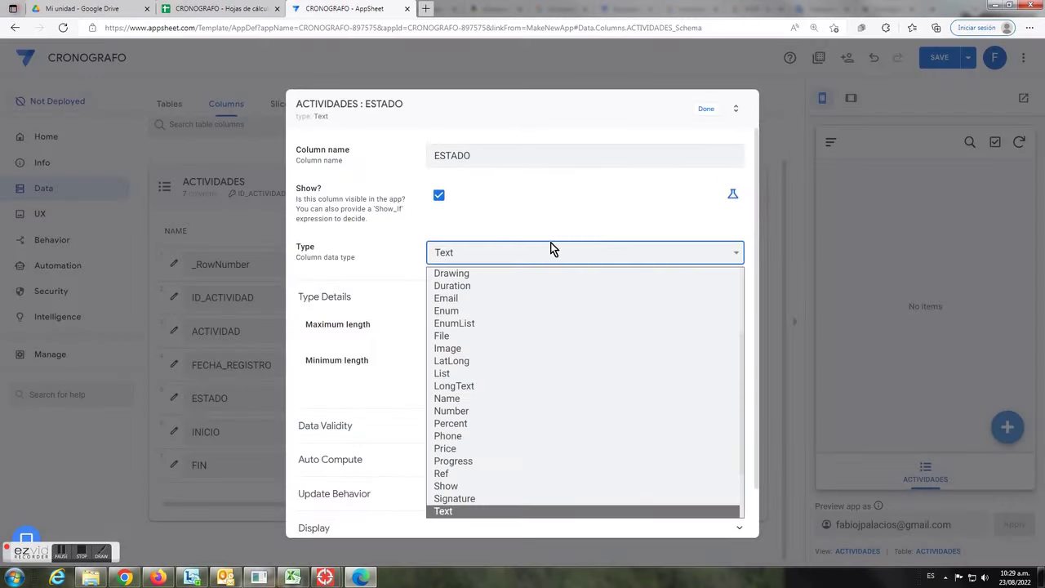
left_click(472, 315)
Add the values SOLICITADO, ATENDIDO and CANCELADO to the ESTADO enum.
left_click(457, 334)
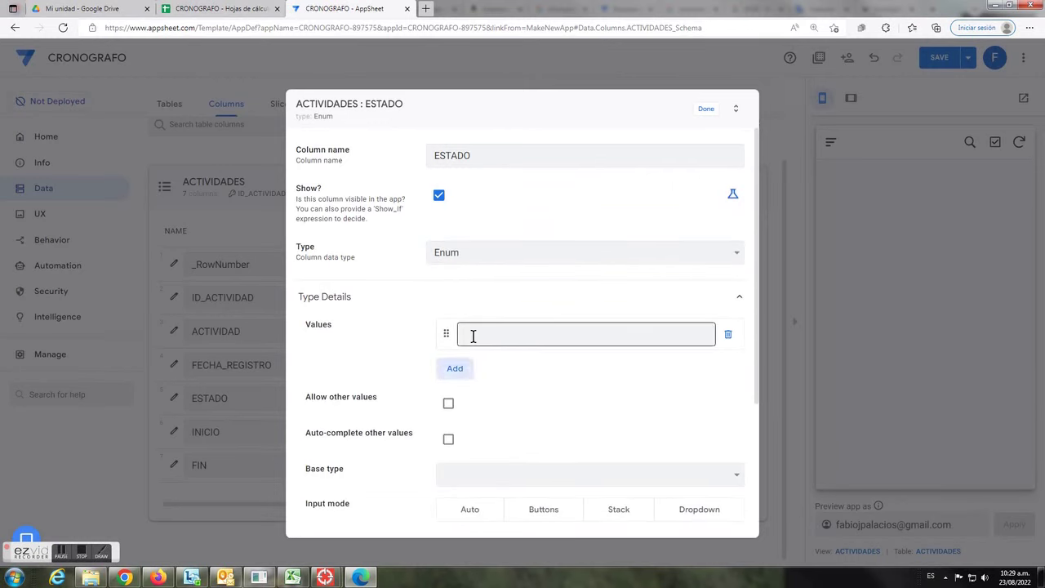
left_click(494, 336)
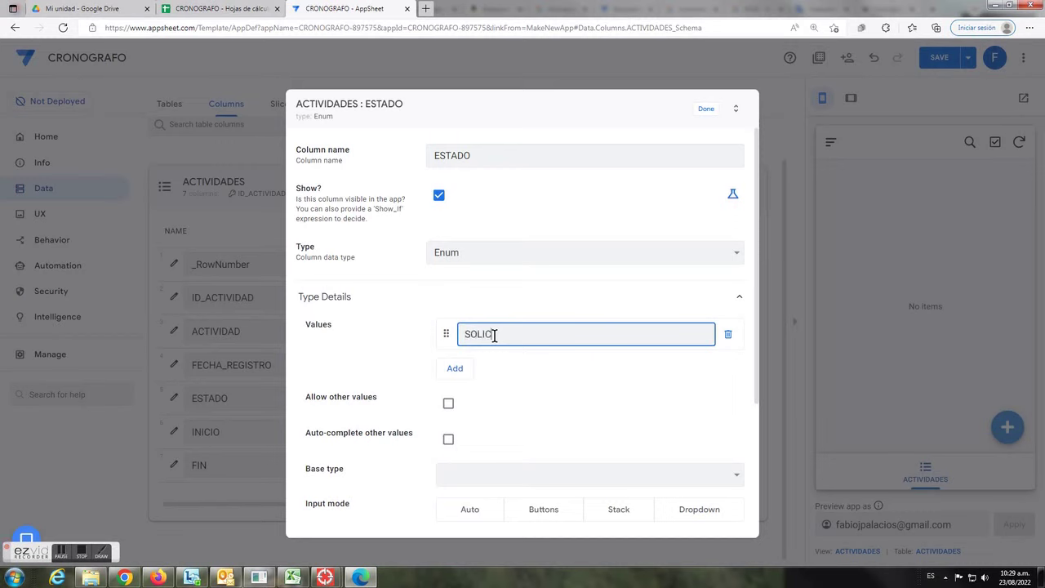
left_click(456, 368)
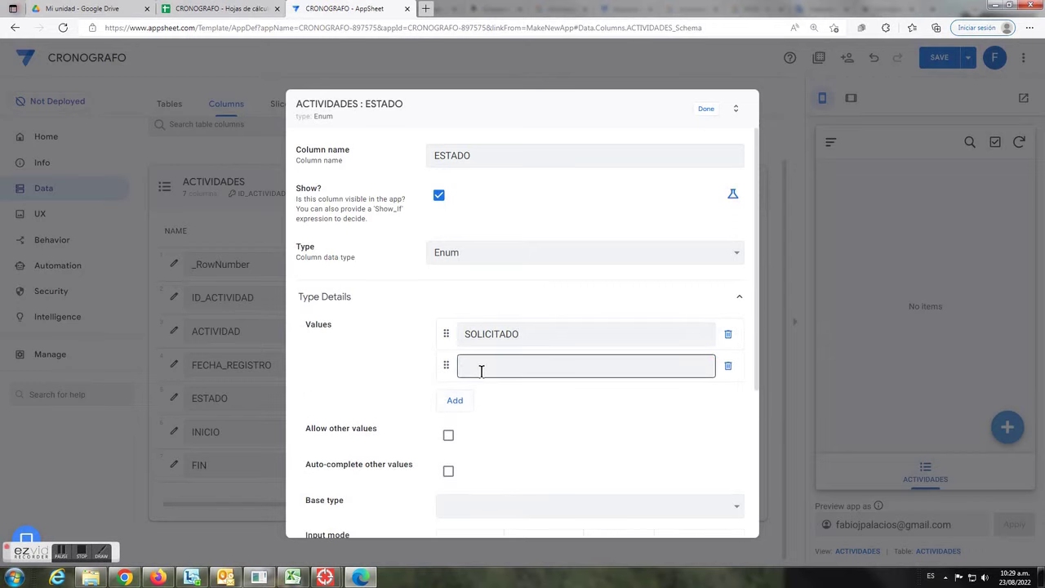
left_click(481, 366)
type("ATENDIDO")
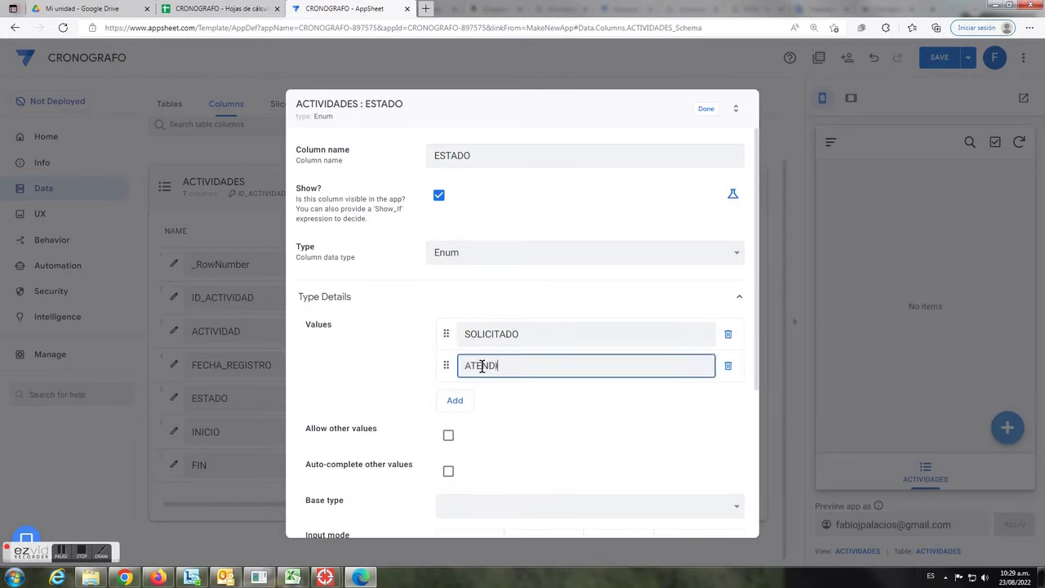
left_click(454, 400)
left_click(494, 399)
type("CACNELADO")
double_click(495, 399)
type("CANCELADO")
Set the ESTADO column's initial value to SOLICITADO and finish editing the column.
scroll(389, 463, "down", 3)
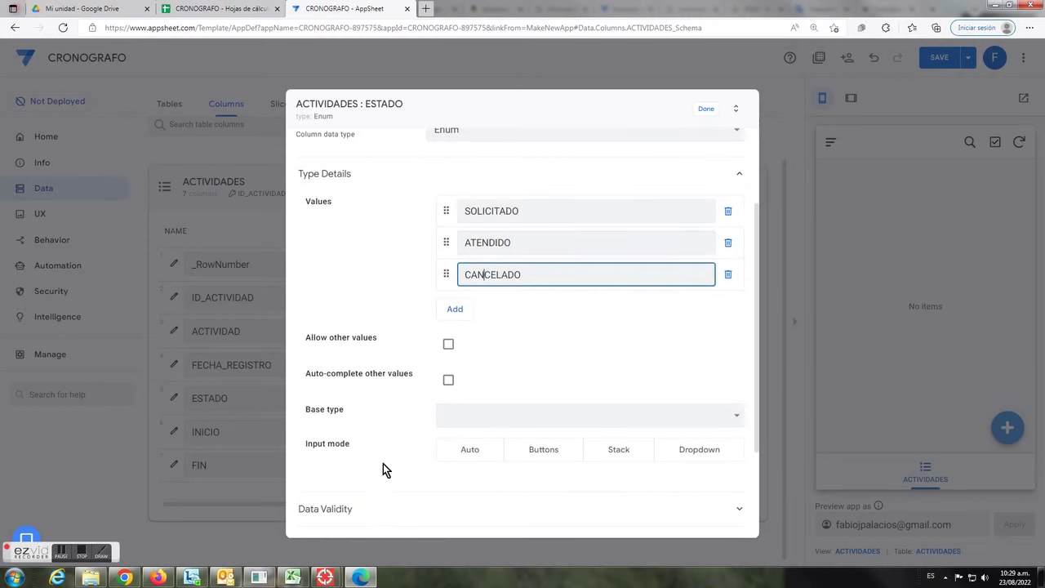
left_click(331, 405)
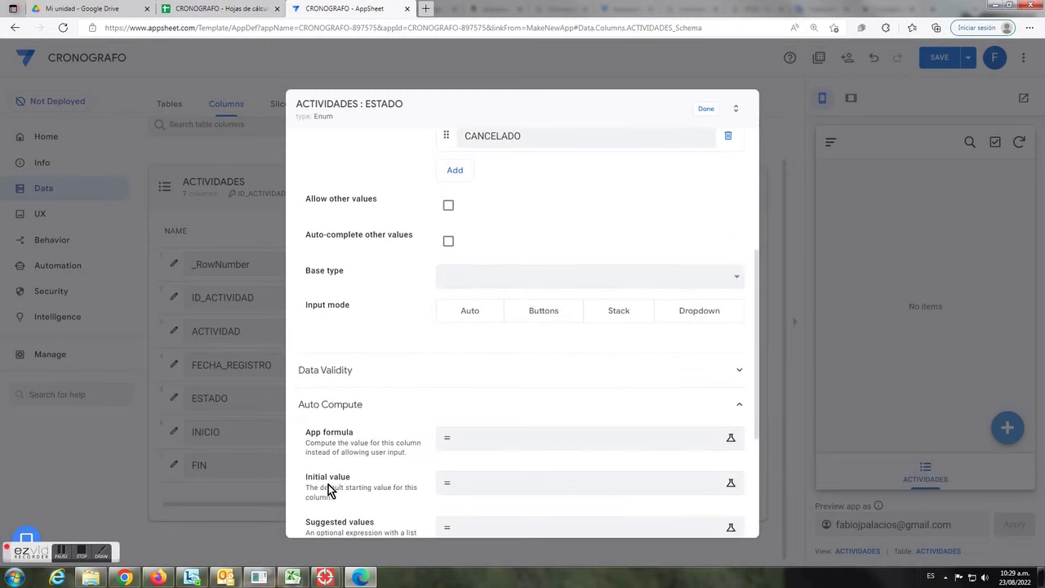
left_click(470, 484)
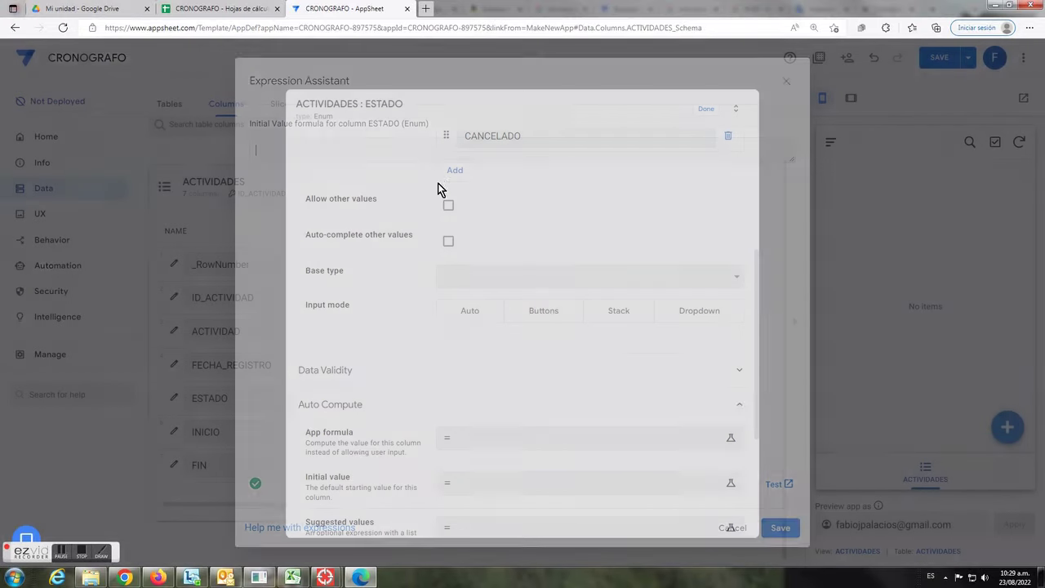
type("SOLICITADO")
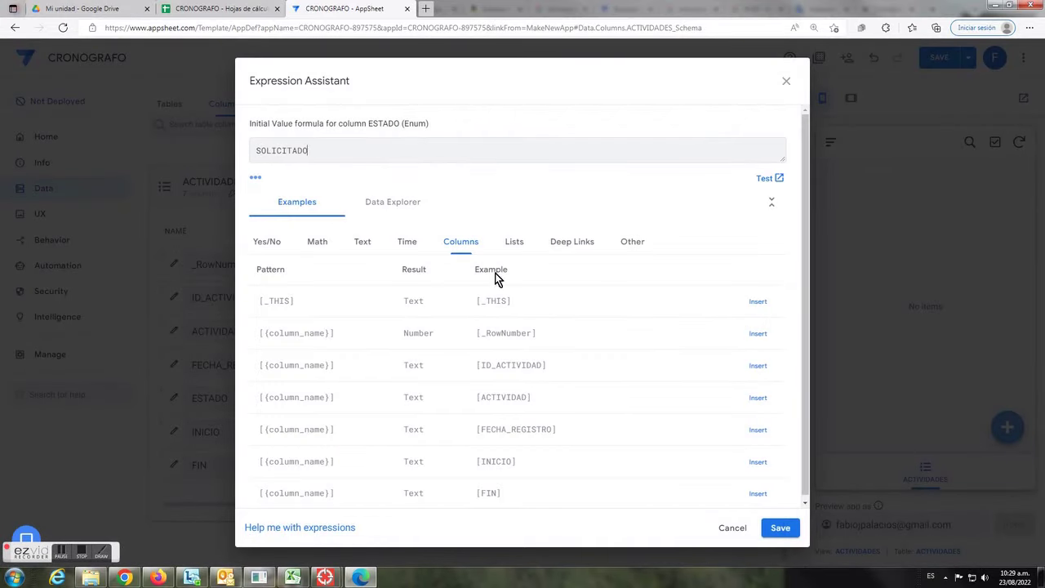
left_click(783, 528)
left_click(706, 105)
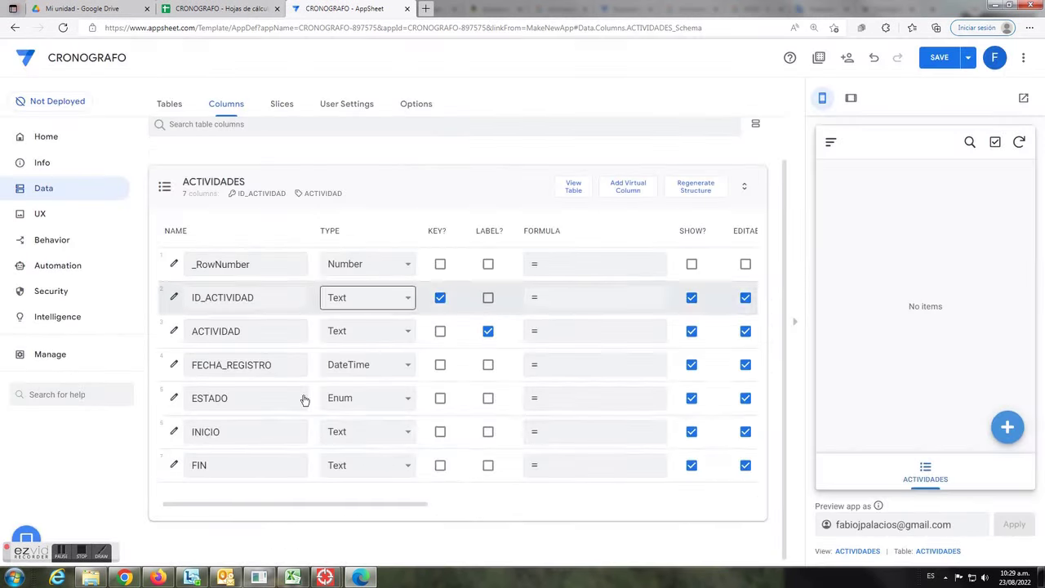
Set the type of both the INICIO and FIN columns to DateTime.
left_click(408, 440)
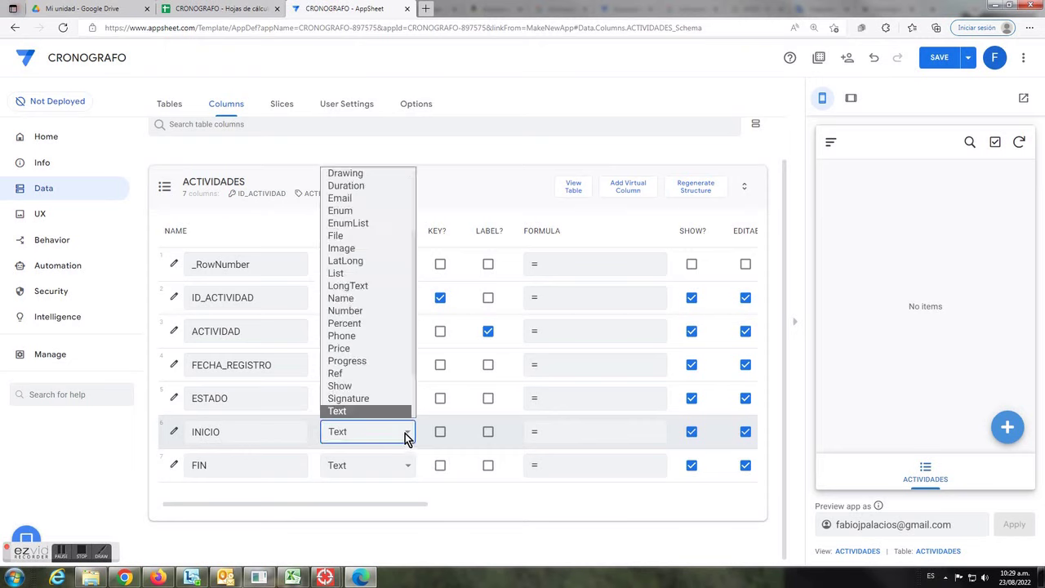
scroll(368, 190, "down", 1)
scroll(374, 193, "up", 3)
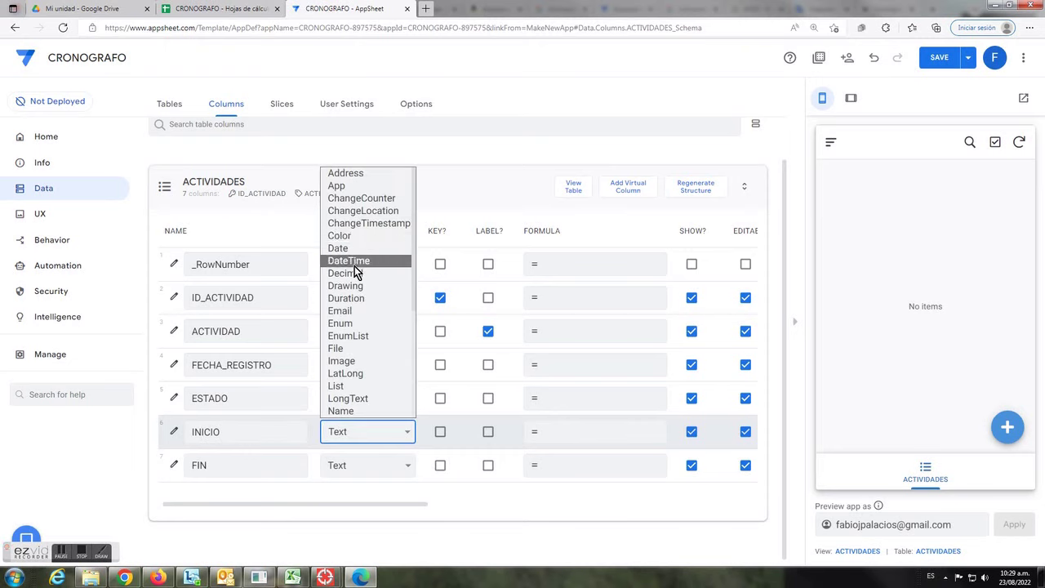
left_click(355, 263)
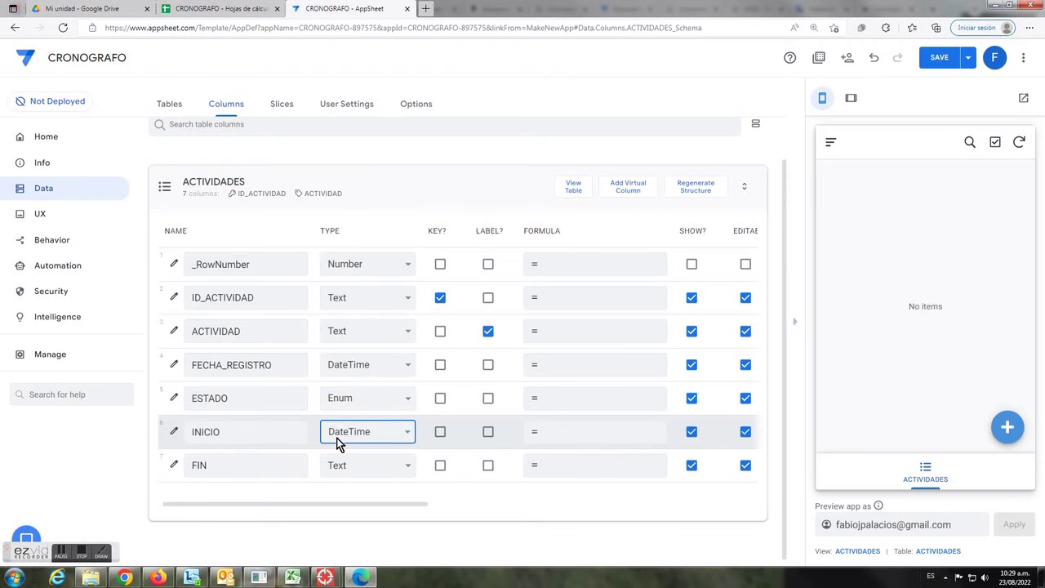
left_click(404, 465)
scroll(389, 359, "down", 2)
scroll(360, 251, "up", 3)
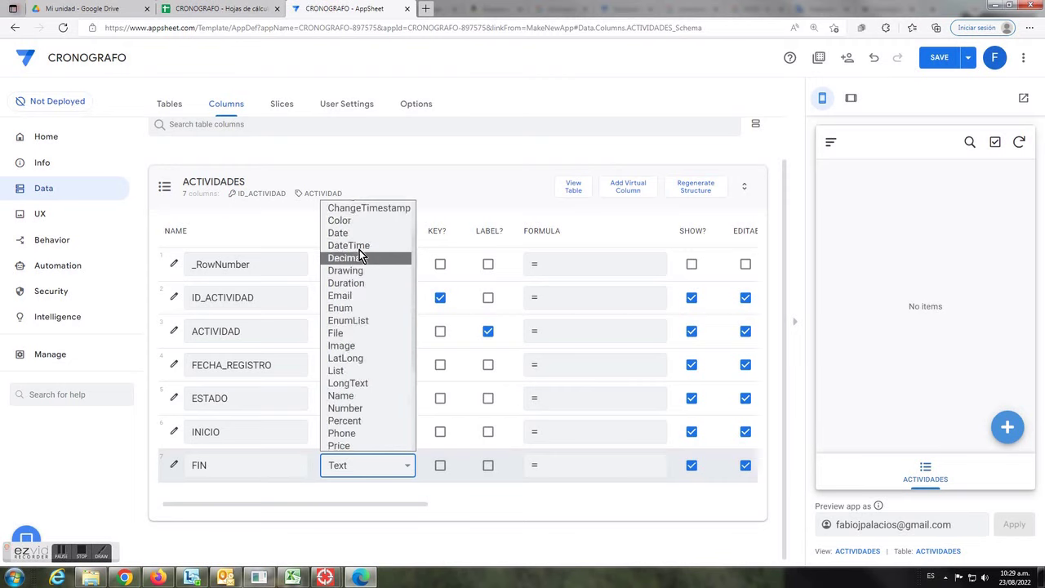
left_click(359, 253)
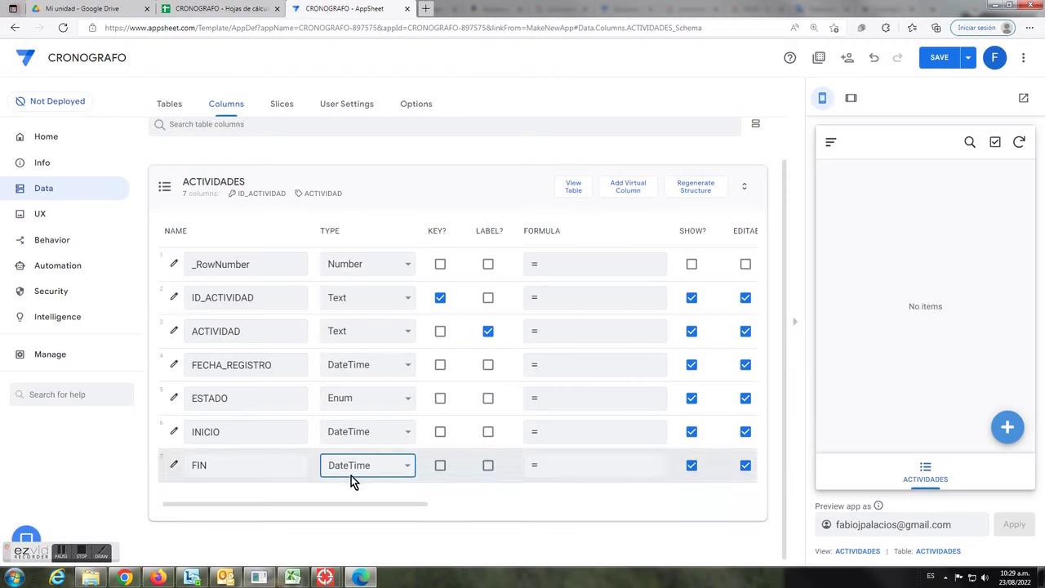
Add a virtual column named DURACION to the ACTIVIDADES table.
left_click(625, 187)
left_click(542, 158)
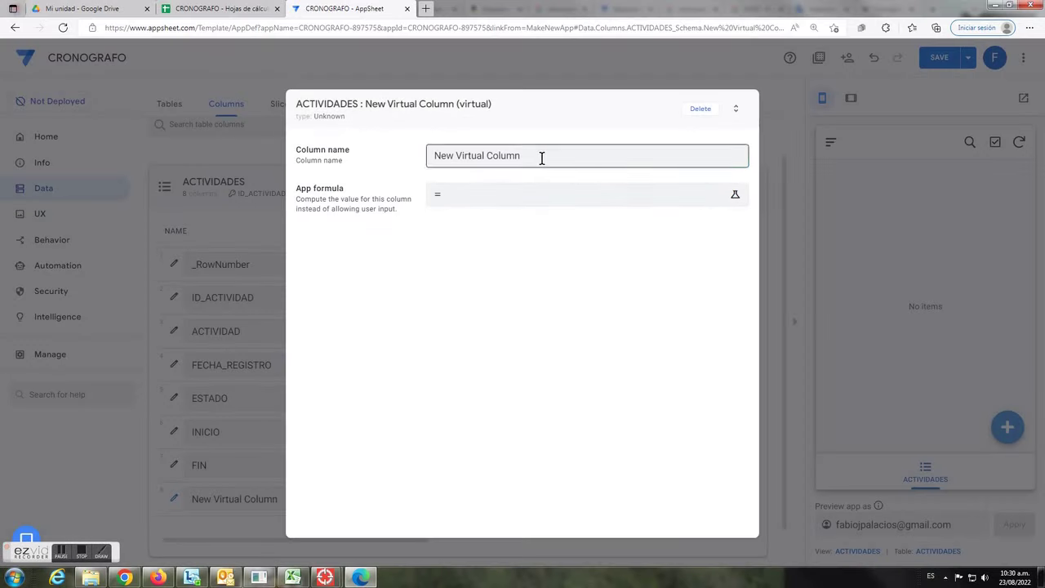
triple_click(541, 158)
type("DUAR")
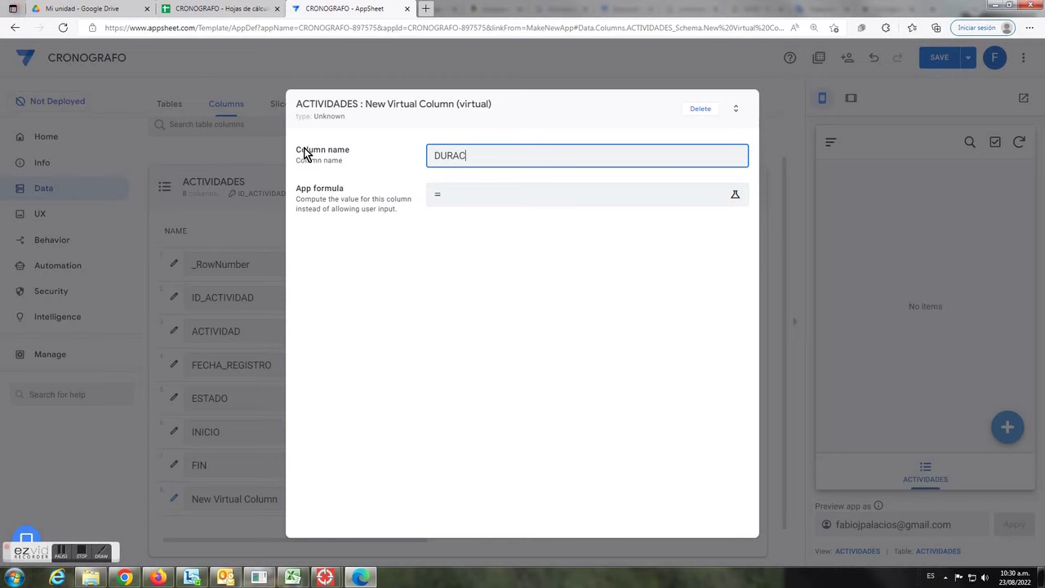
Give the DURACION column the app formula [FIN]-[INICIO] and finish editing the column.
left_click(466, 196)
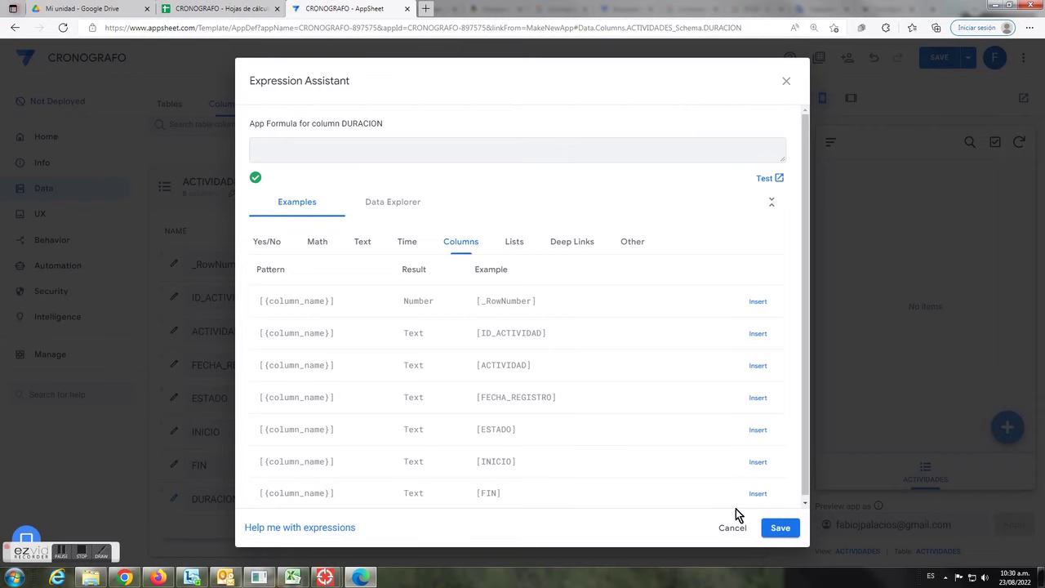
left_click(757, 494)
type("-")
double_click(502, 459)
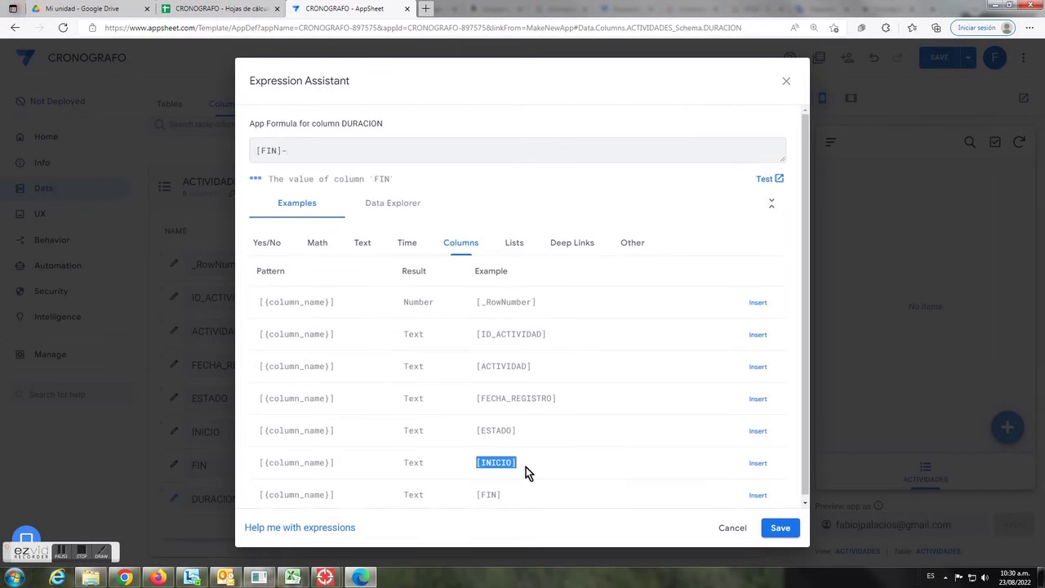
left_click(759, 463)
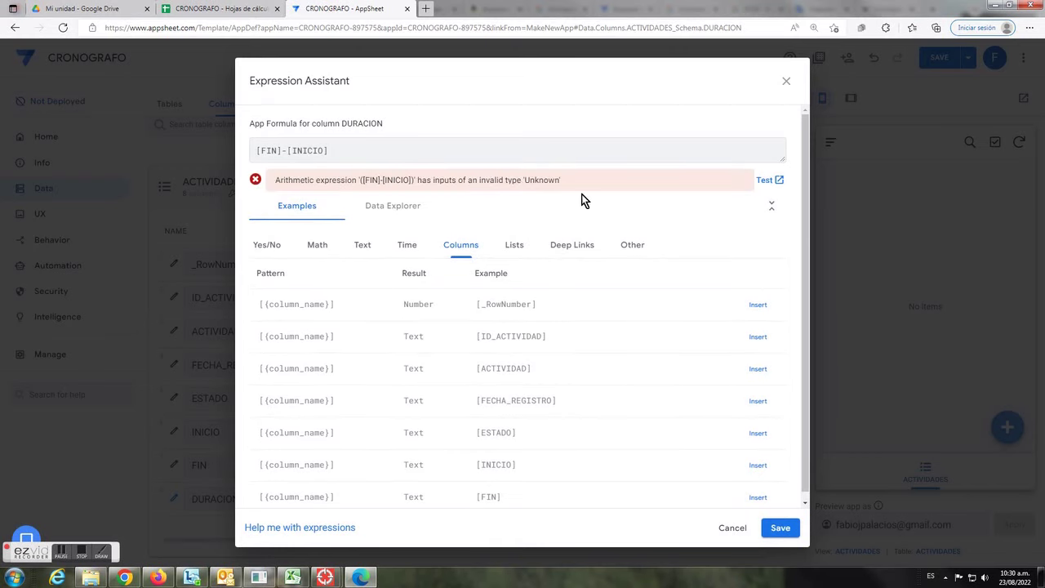
left_click(780, 527)
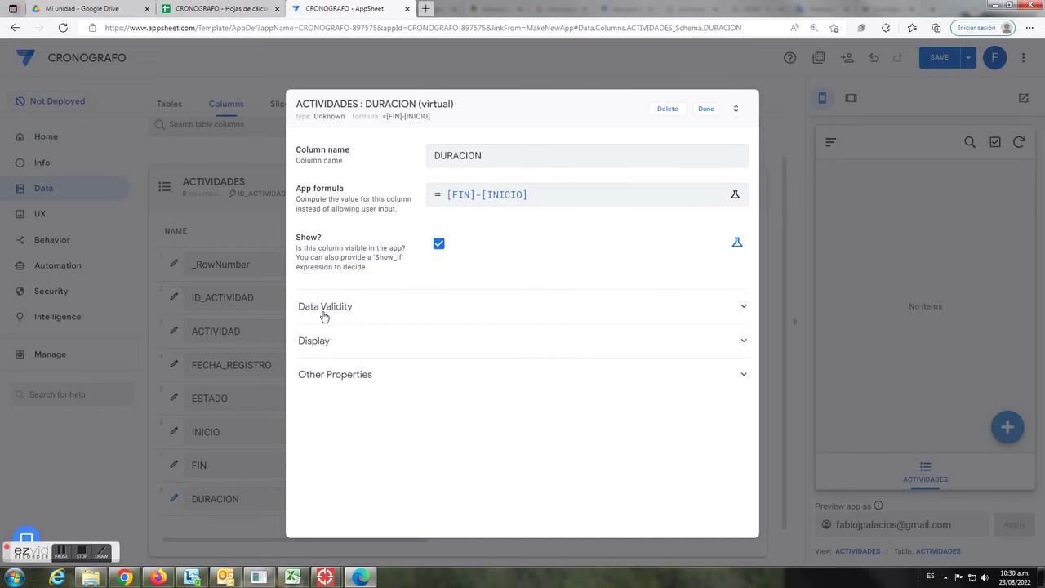
left_click(707, 111)
Set the DURACION column's type to Duration and save the app's changes.
left_click(407, 498)
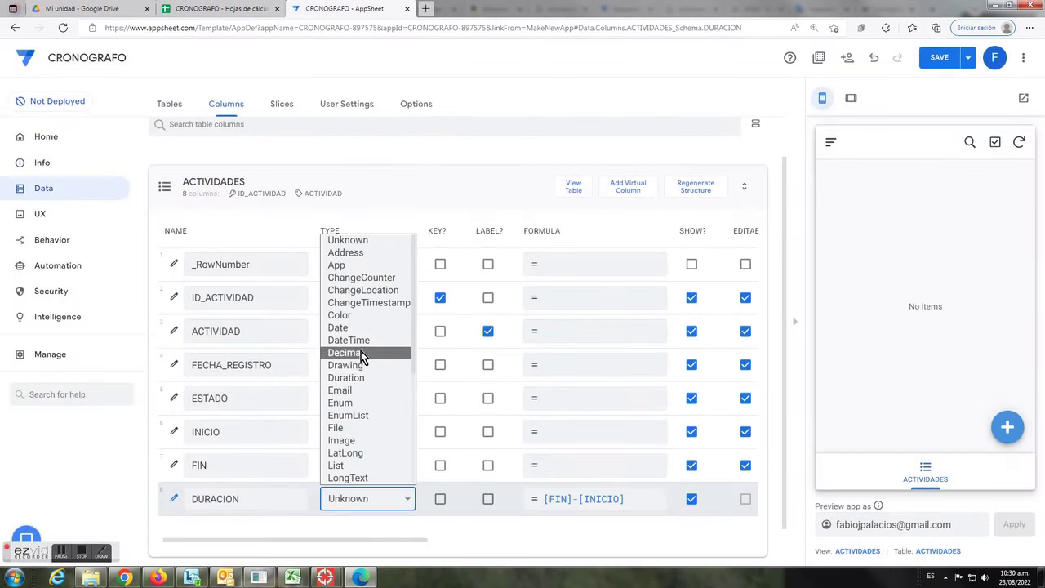
left_click(351, 379)
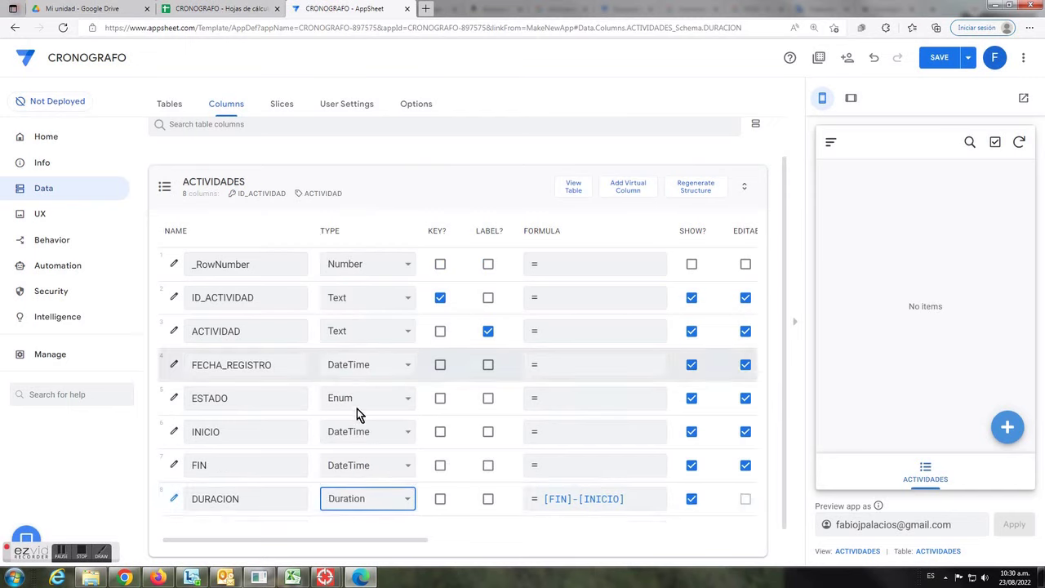
left_click(939, 57)
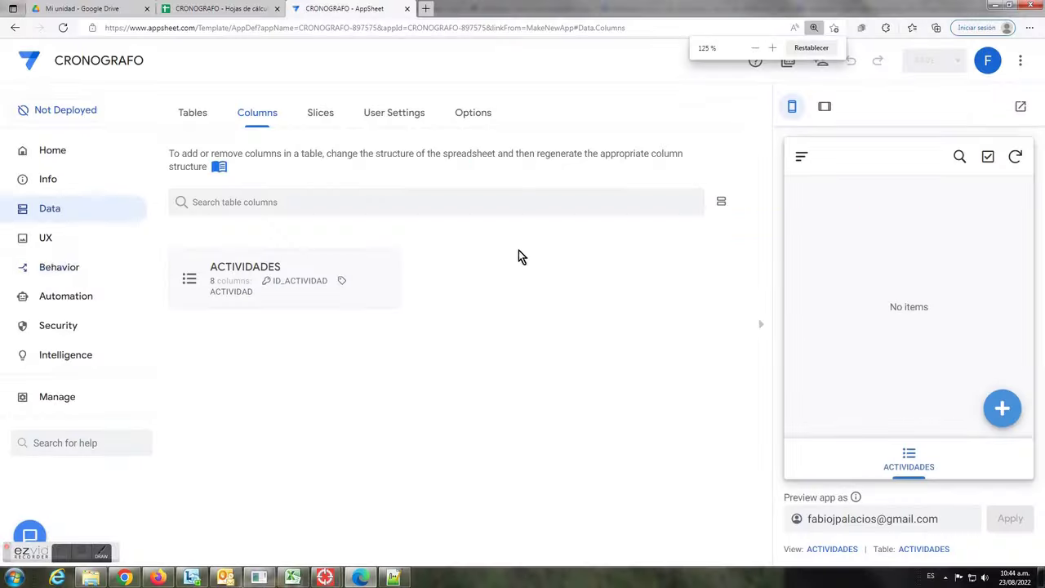
Create a new behavior action for the ACTIVIDADES table and name it INICIAR.
left_click(51, 268)
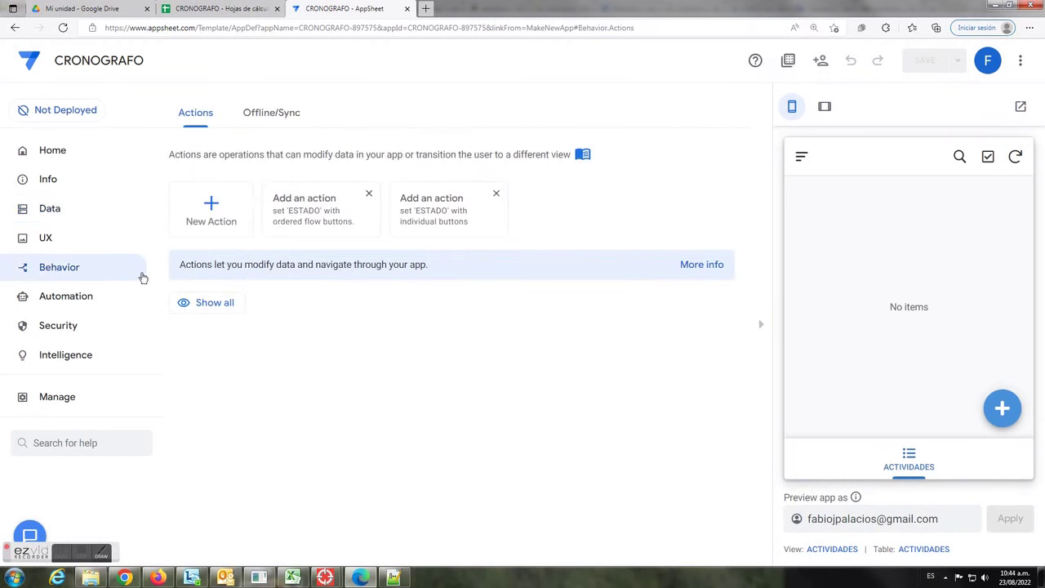
left_click(212, 205)
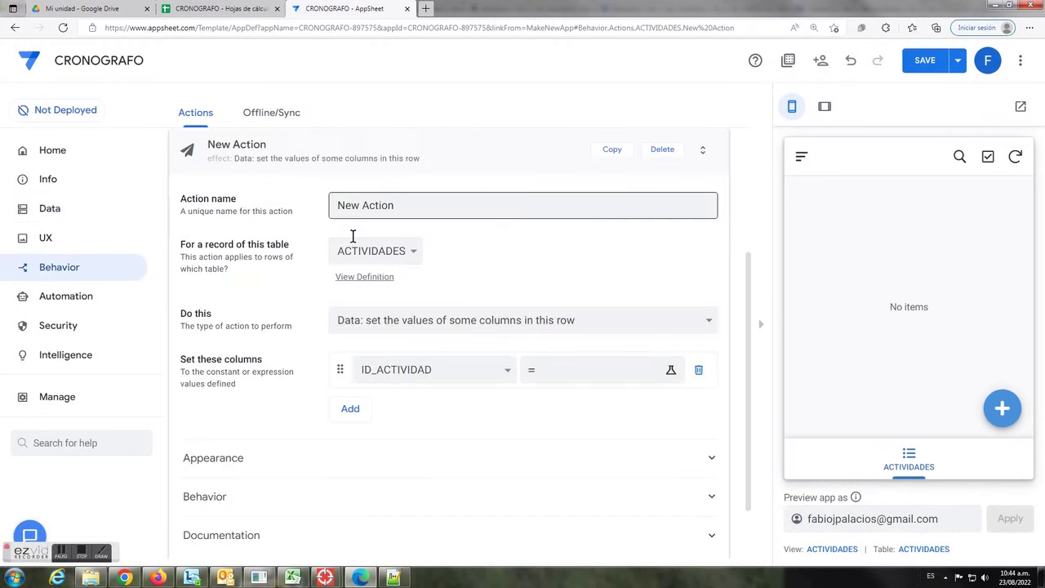
left_click_drag(400, 205, 229, 211)
key("BackSpace")
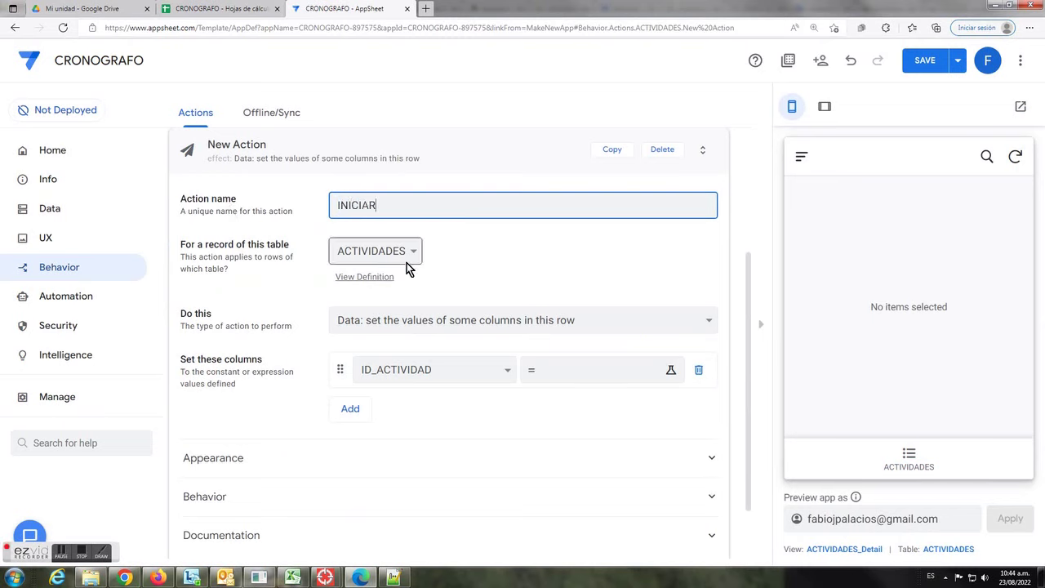
Make the INICIAR action set the INICIO column to NOW() and save the expression.
left_click(504, 373)
left_click(379, 447)
left_click(558, 371)
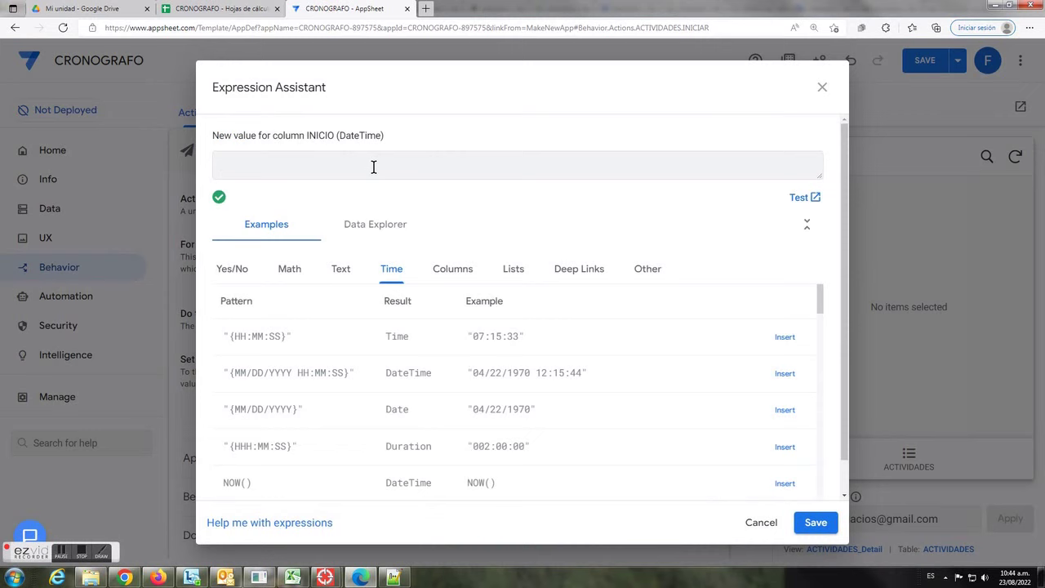
type("NOW(")
left_click(811, 525)
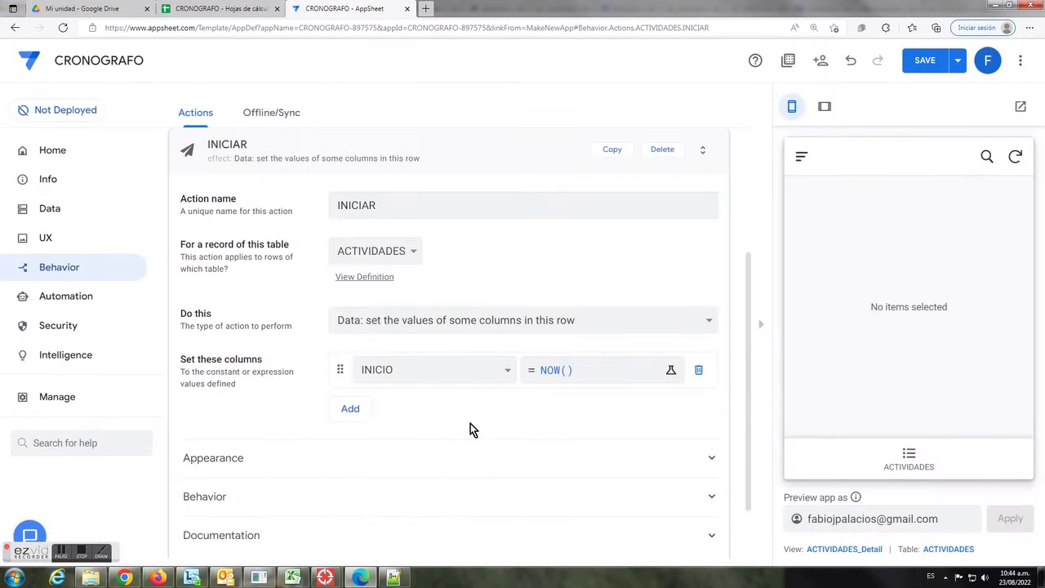
Search the INICIAR action's icons for "play" and choose the solid circled play icon.
scroll(343, 412, "down", 1)
left_click(227, 400)
left_click(410, 523)
type("play")
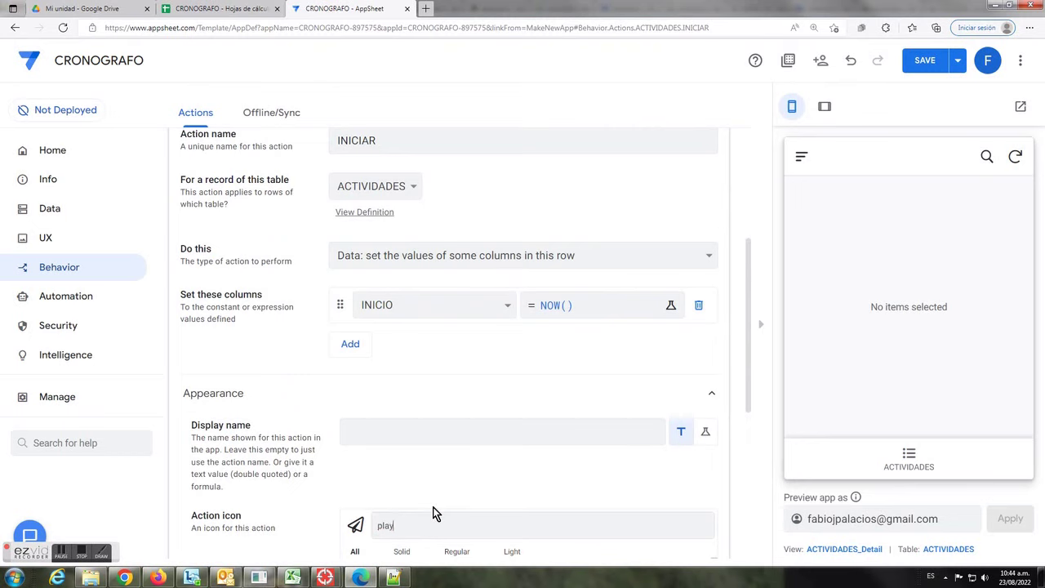
scroll(457, 516, "down", 1)
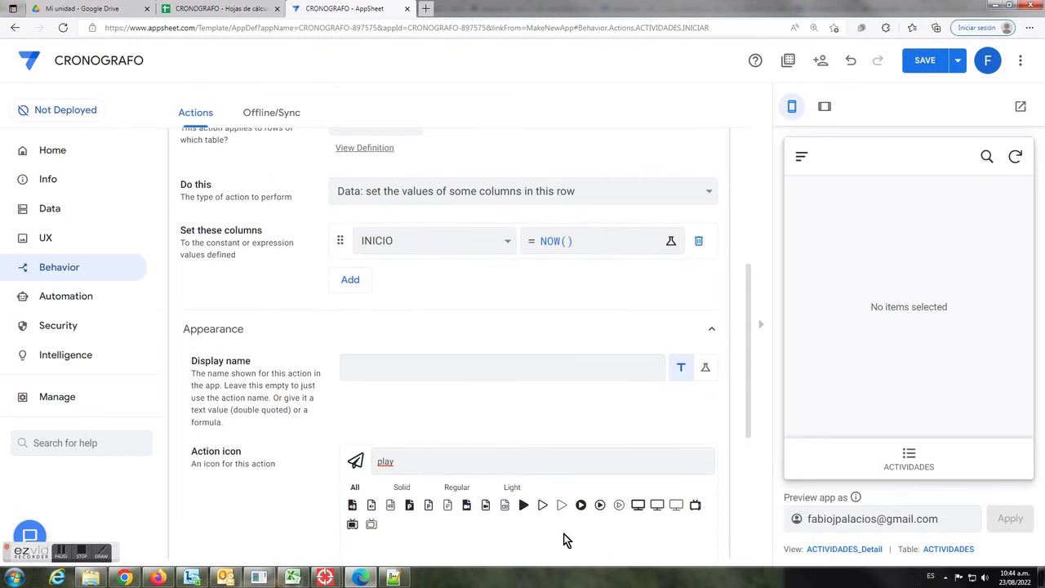
left_click(581, 505)
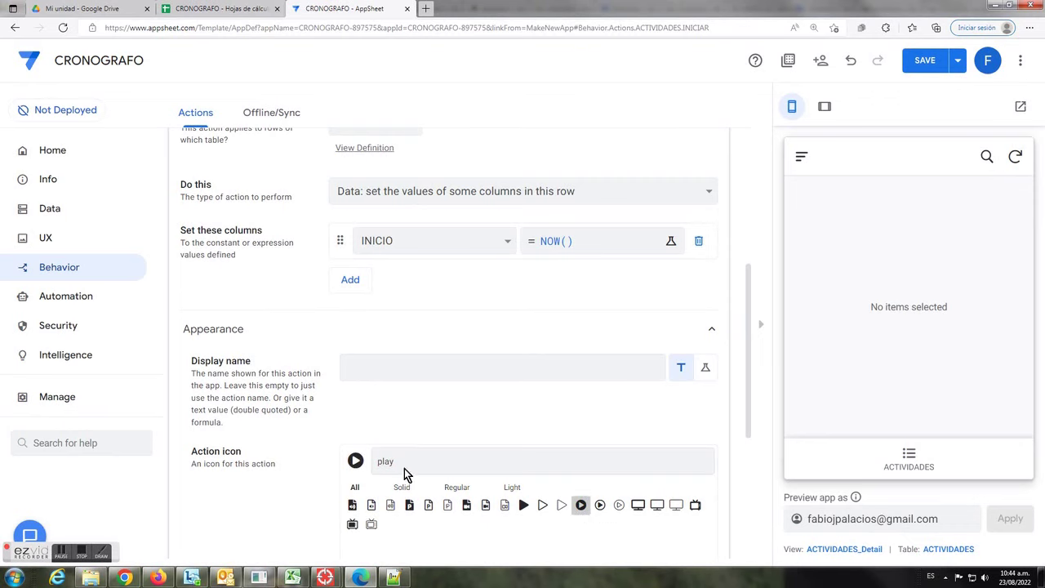
Clear the INICIAR action's condition expression, then switch to Notepad++ and copy isblank([INICIO]) from EXPRESIONES_CRONOGRAFO.cbl.
scroll(272, 492, "down", 5)
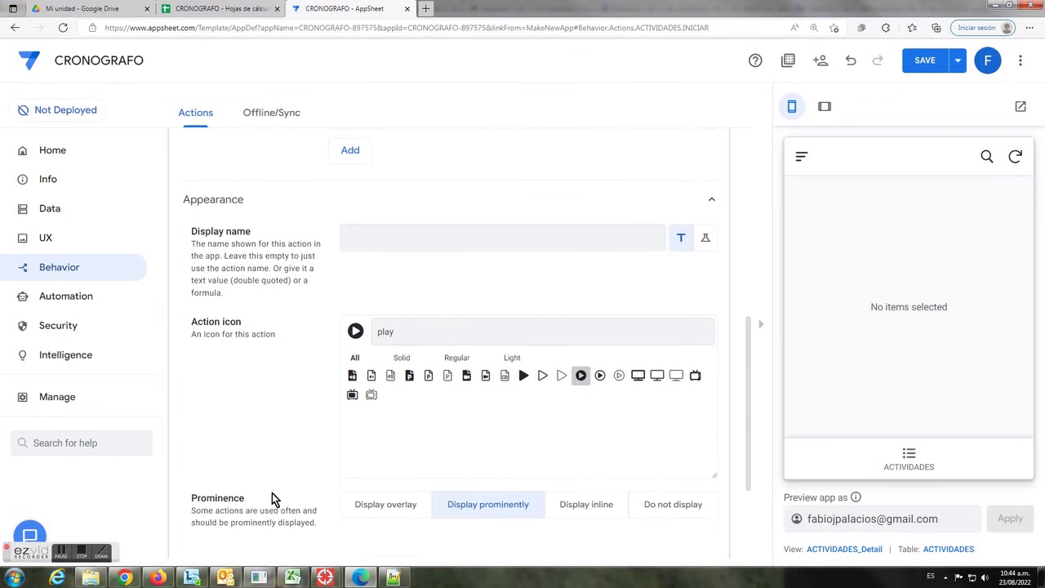
left_click(214, 421)
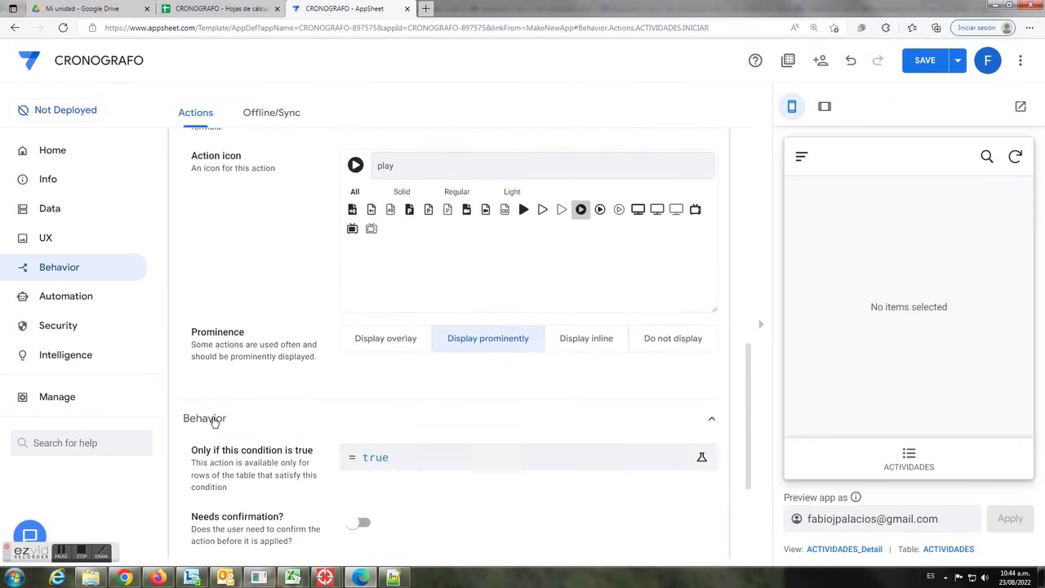
left_click(380, 459)
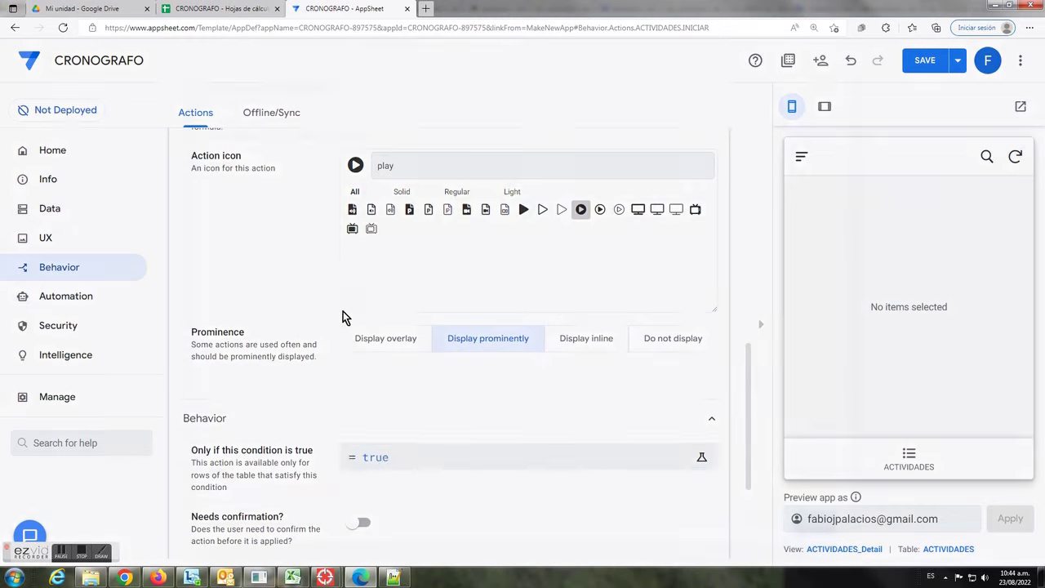
left_click_drag(289, 158, 113, 166)
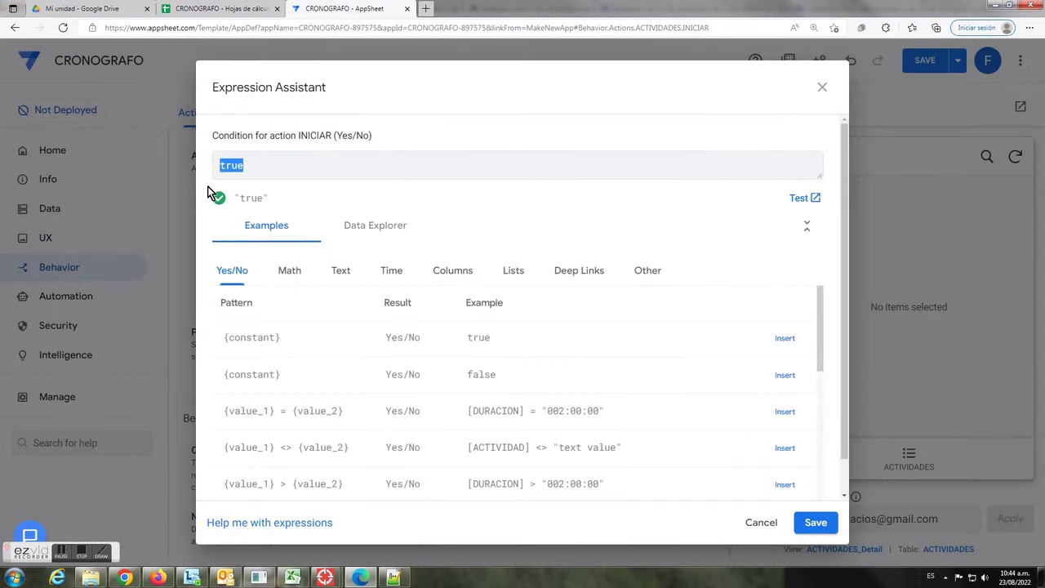
left_click(393, 578)
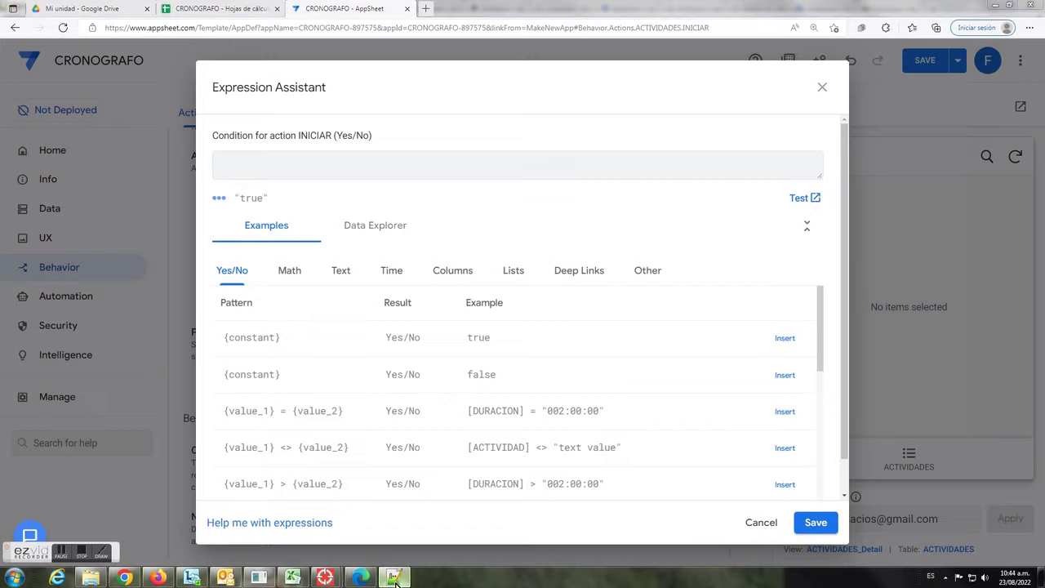
left_click(280, 105)
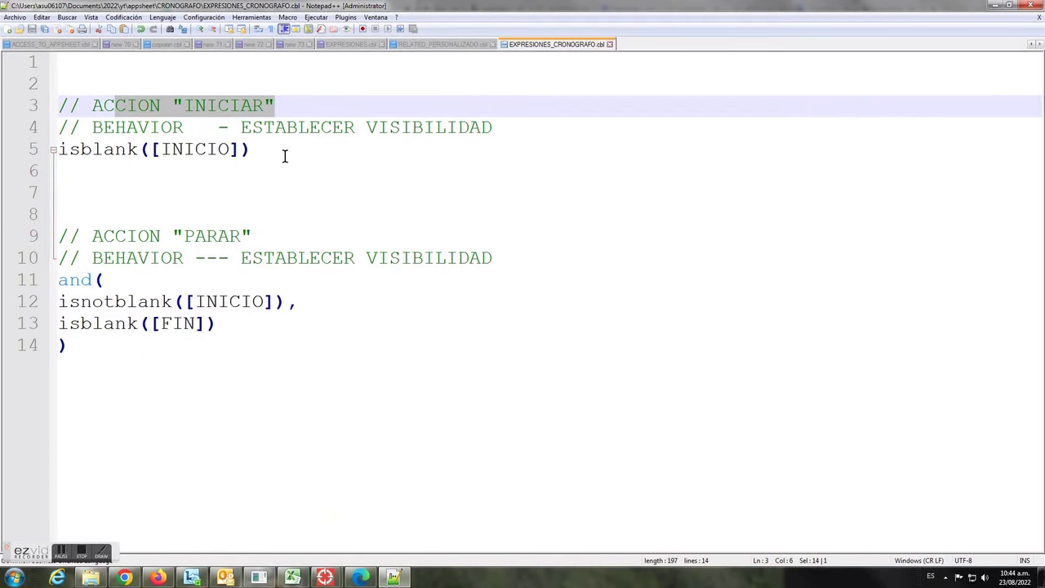
left_click(484, 127)
left_click_drag(484, 127, 97, 133)
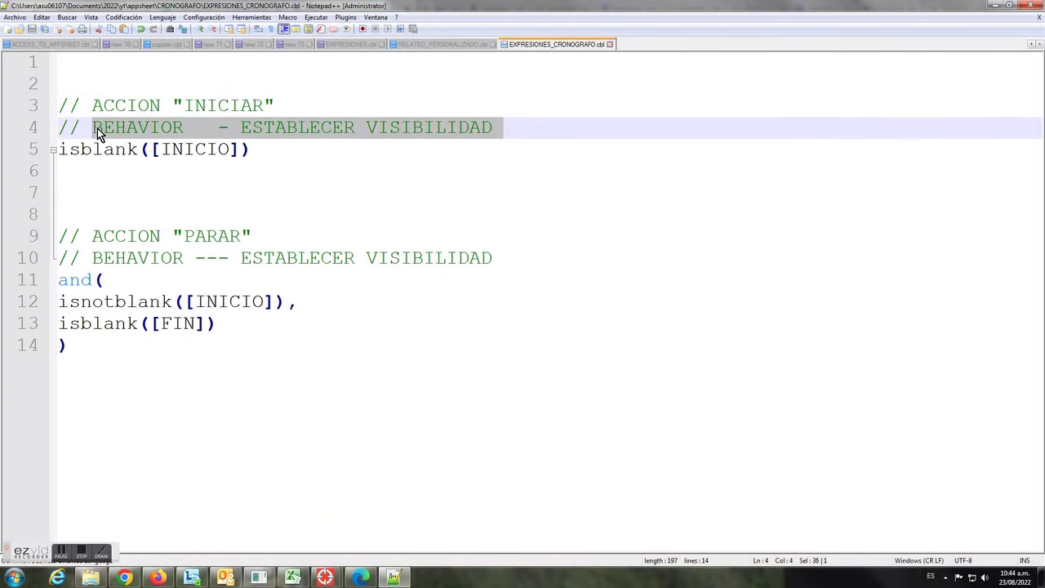
left_click_drag(257, 151, 37, 150)
key("ctrl+c")
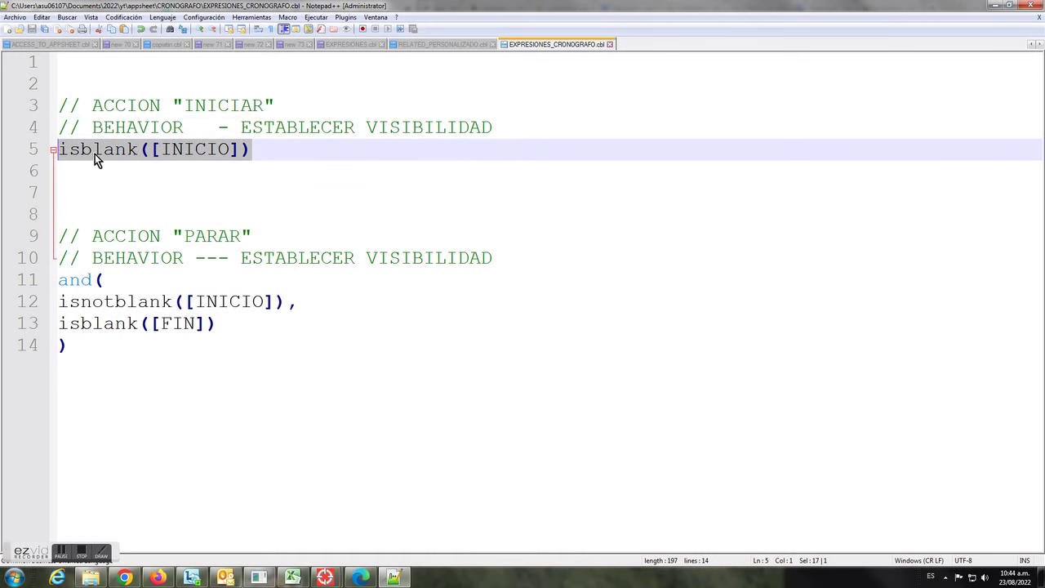
Switch back to AppSheet and set the INICIAR action's condition to the copied isblank([INICIO]), saving the expression.
left_click(359, 577)
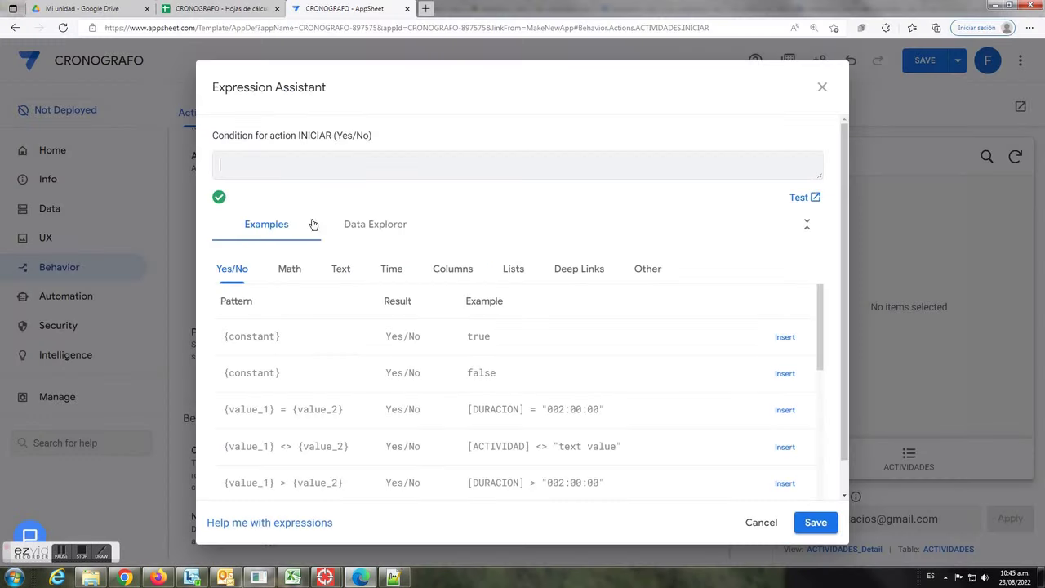
left_click(279, 168)
key("ctrl+v")
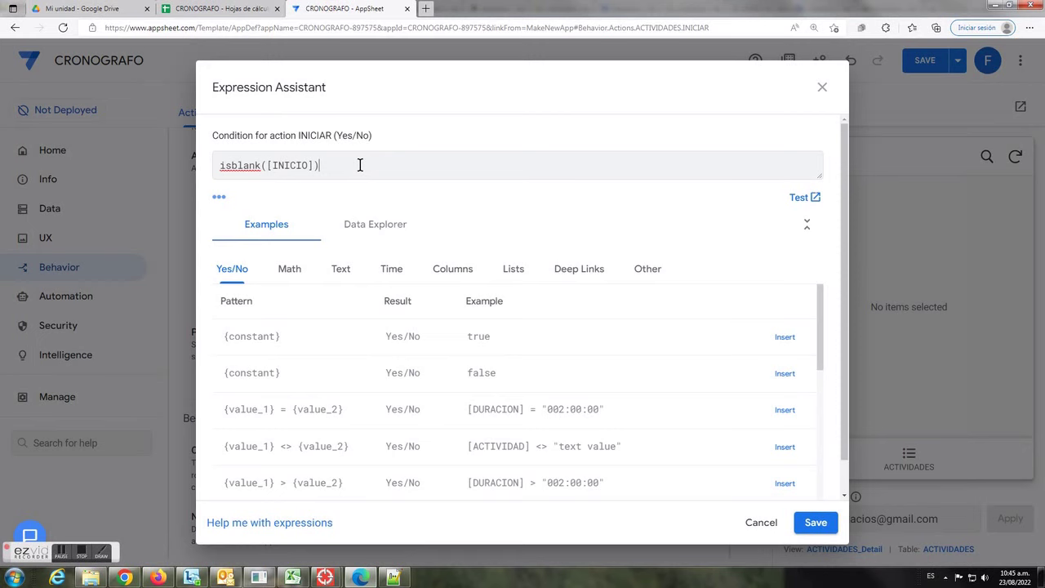
left_click(813, 521)
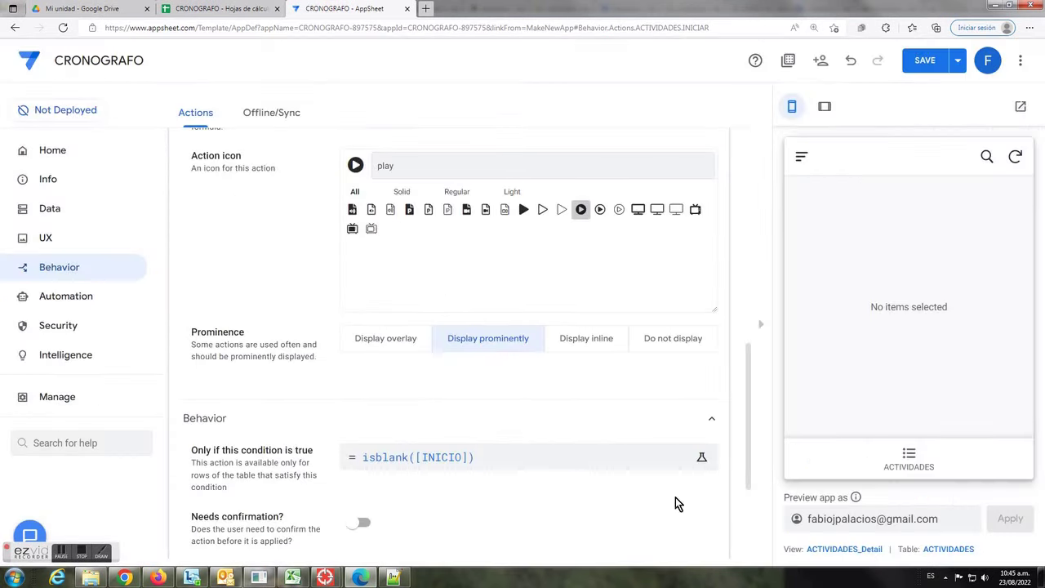
Collapse the INICIAR action's settings and save the app's changes.
scroll(570, 479, "up", 4)
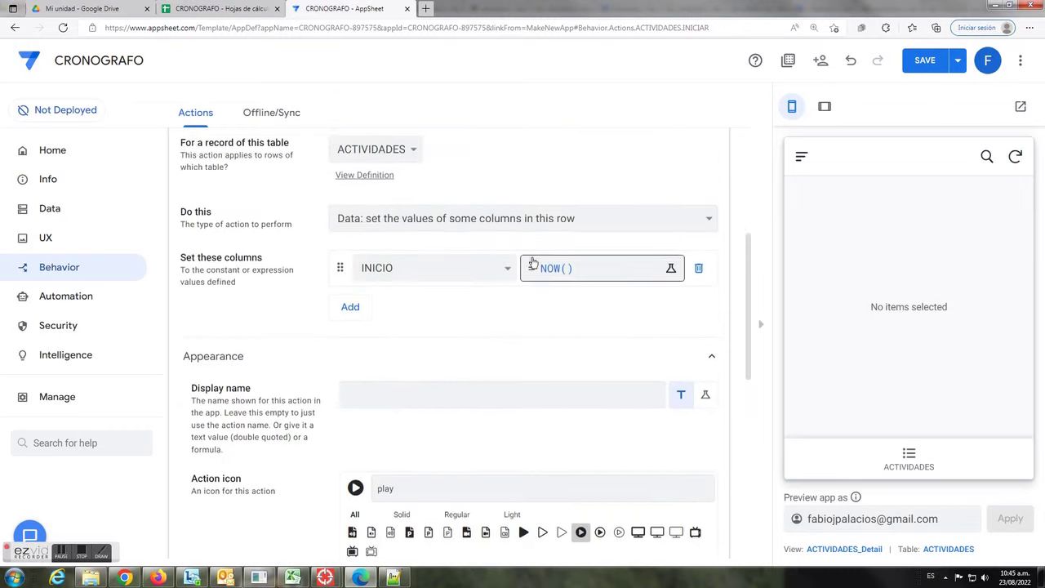
scroll(533, 263, "up", 2)
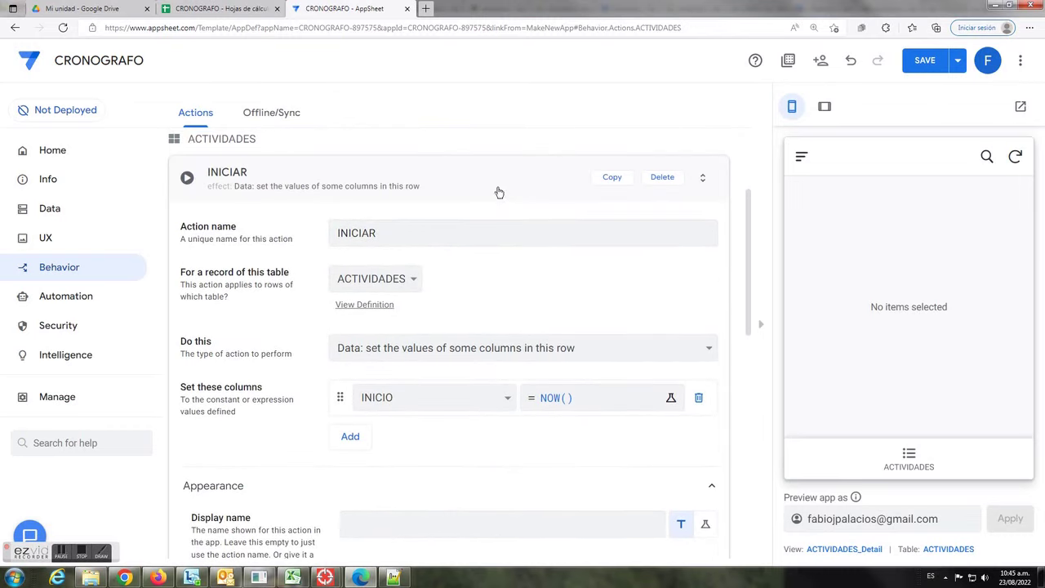
left_click(499, 191)
left_click(913, 70)
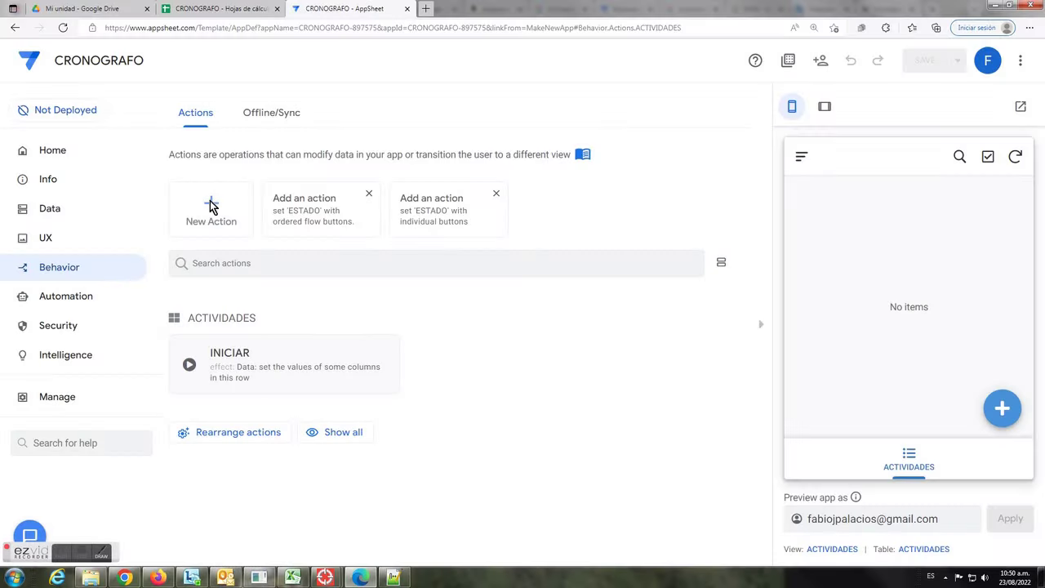
Create another action for the ACTIVIDADES table and name it PARAR.
left_click(211, 206)
left_click_drag(420, 205, 155, 202)
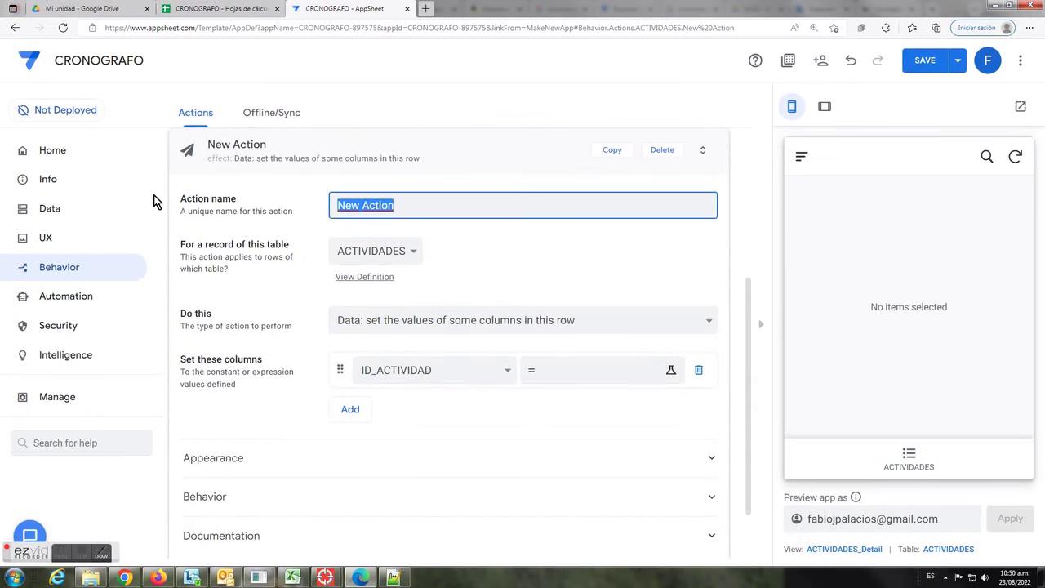
type("PARAR")
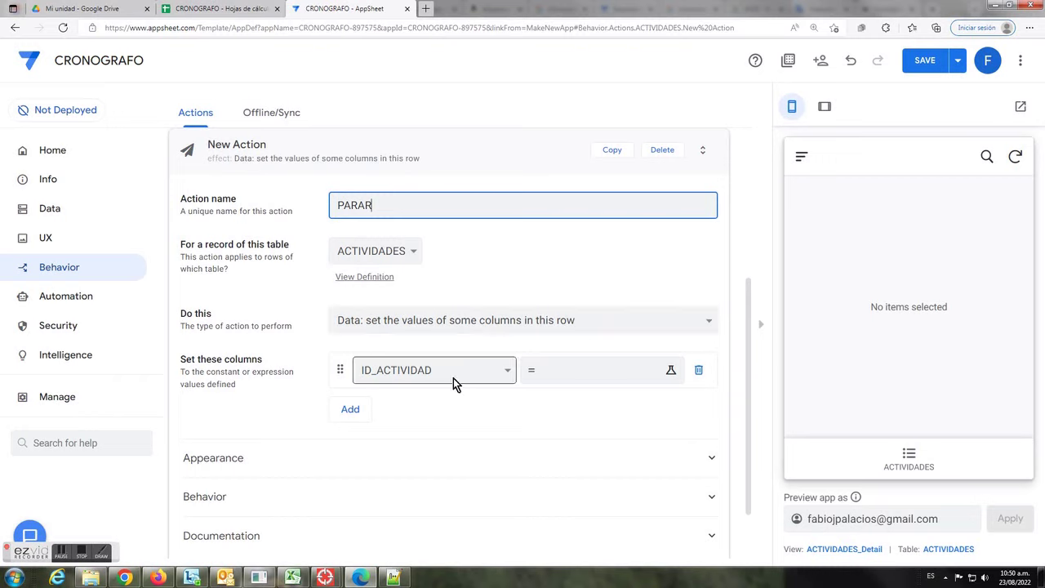
Make the PARAR action set the FIN column to NOW() and save the expression.
left_click(503, 372)
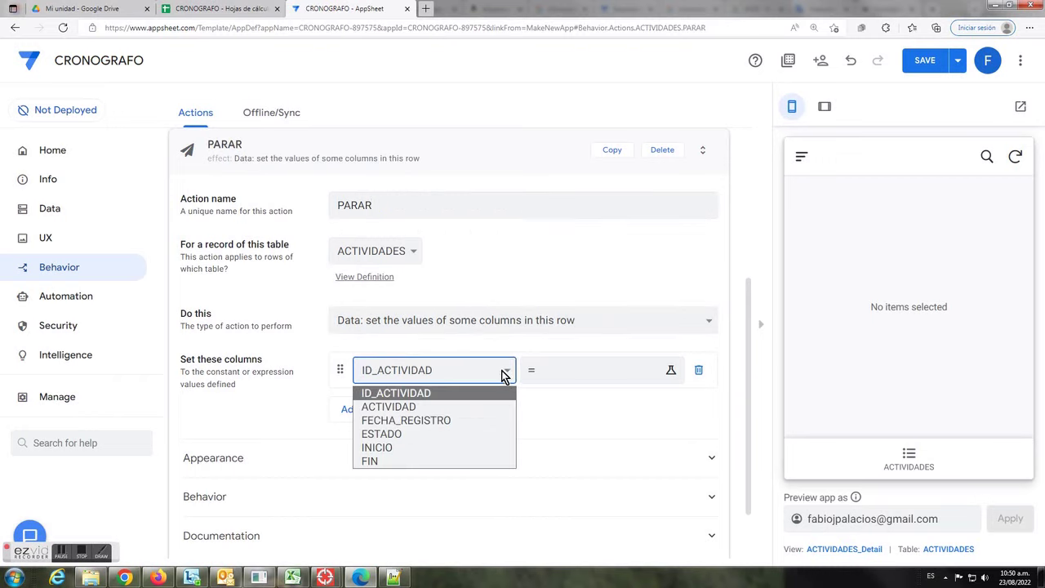
left_click(400, 460)
left_click(547, 375)
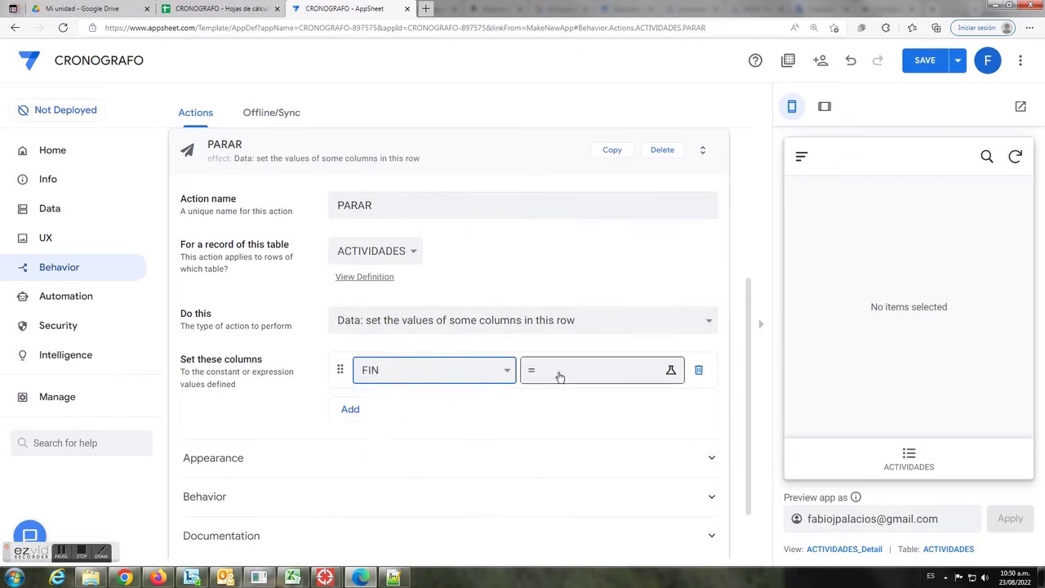
type("NOW()")
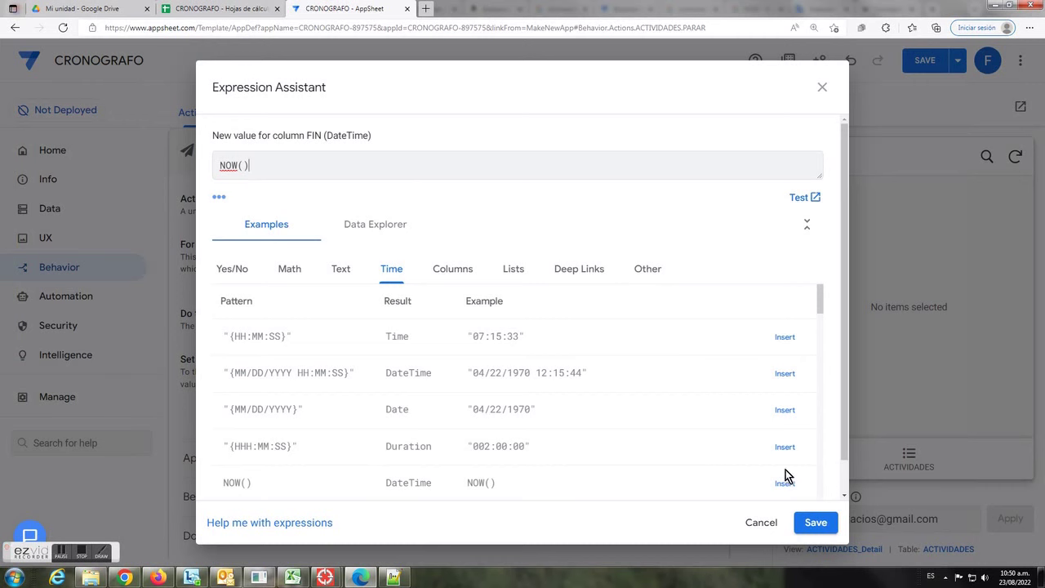
left_click(811, 526)
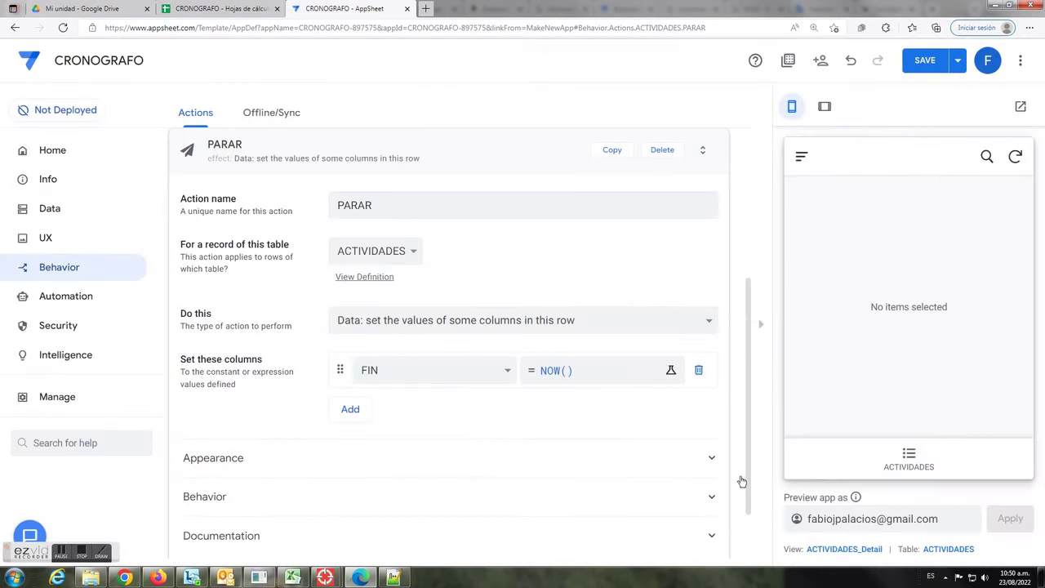
Search the PARAR action's icons for "stop" and choose the solid circled stop icon.
left_click(218, 458)
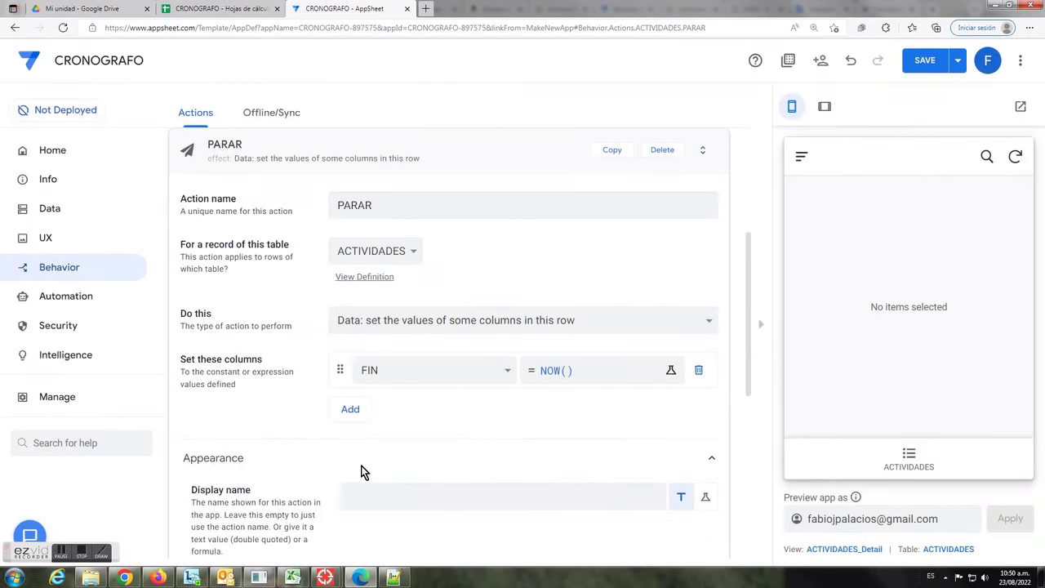
scroll(370, 469, "down", 1)
left_click(398, 525)
type("st")
scroll(404, 519, "down", 3)
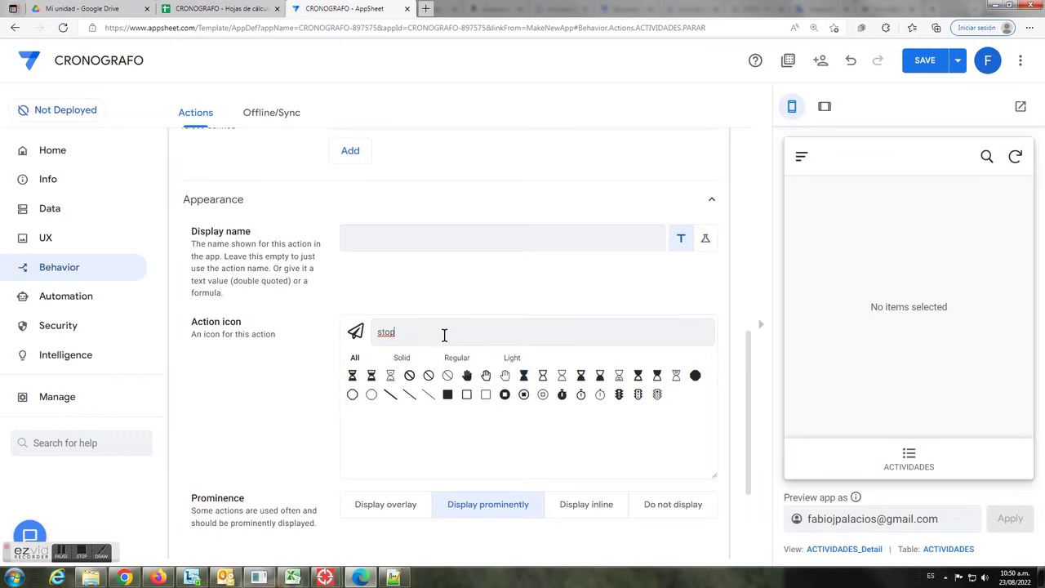
left_click(504, 394)
Open the PARAR action's condition in the Expression Assistant and select its existing expression.
scroll(196, 437, "down", 2)
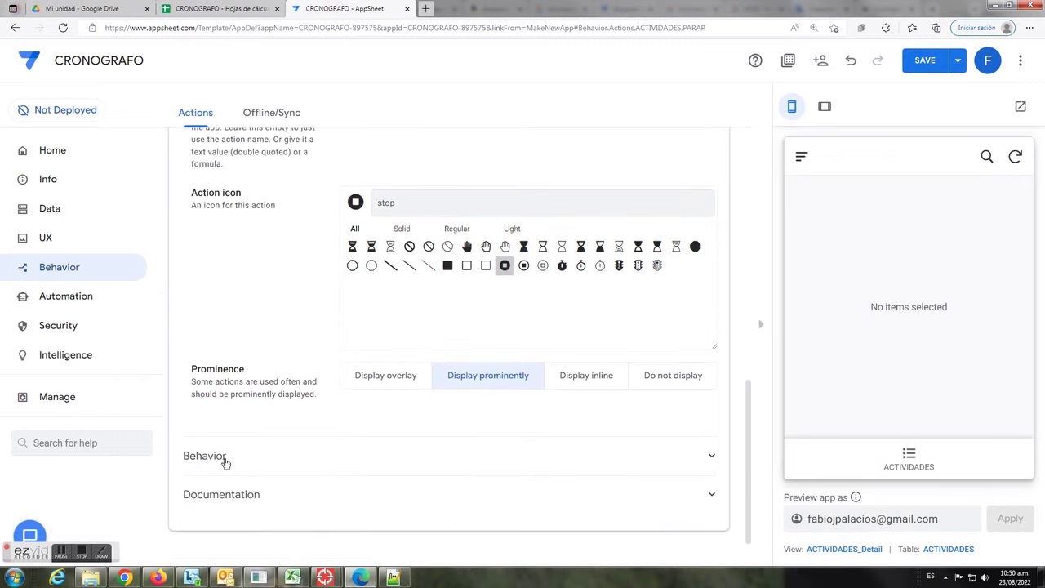
left_click(211, 456)
scroll(322, 445, "down", 2)
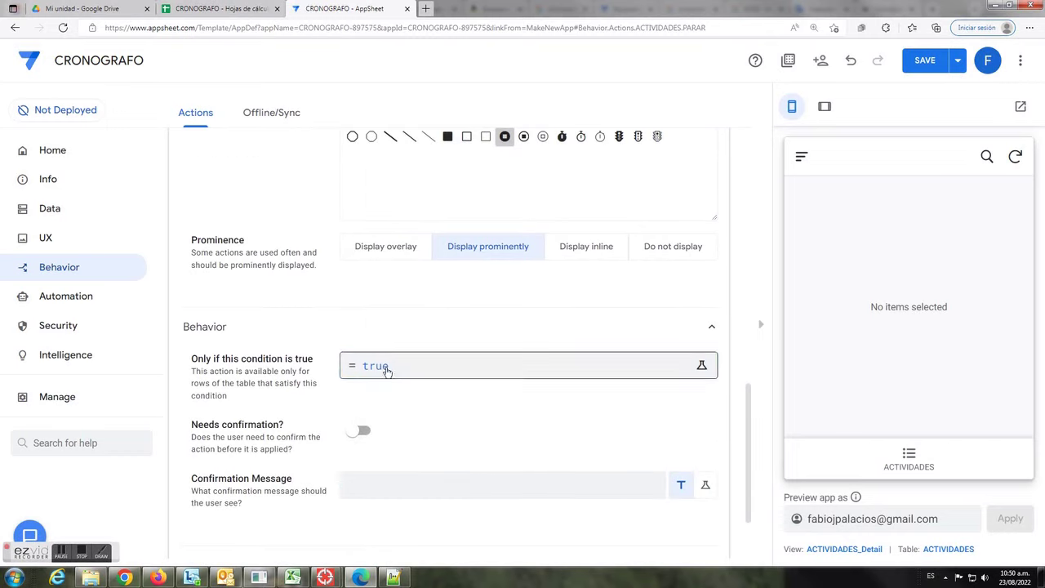
left_click(387, 368)
left_click_drag(353, 161, 98, 167)
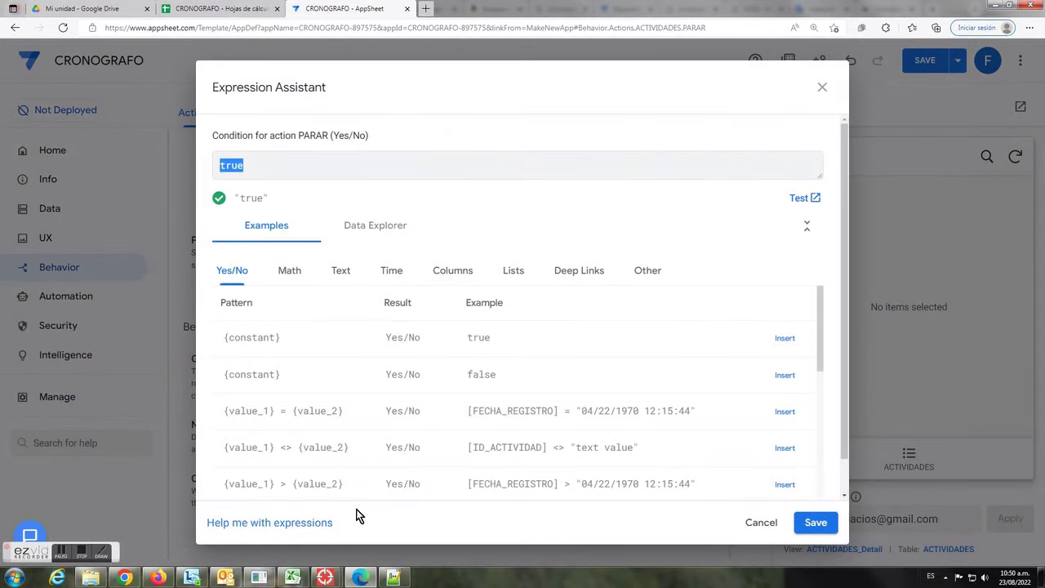
Switch to Notepad++ and copy the and() expression listed for the PARAR action's visibility in EXPRESIONES_CRONOGRAFO.cbl.
left_click(394, 577)
left_click_drag(103, 235, 254, 236)
left_click_drag(509, 257, 72, 259)
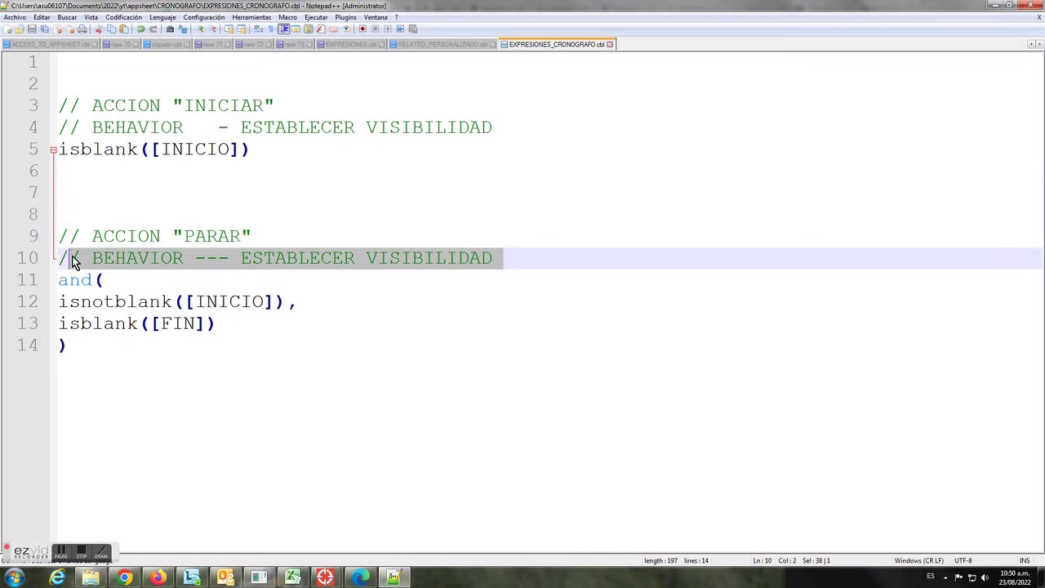
left_click(101, 281)
left_click(188, 302)
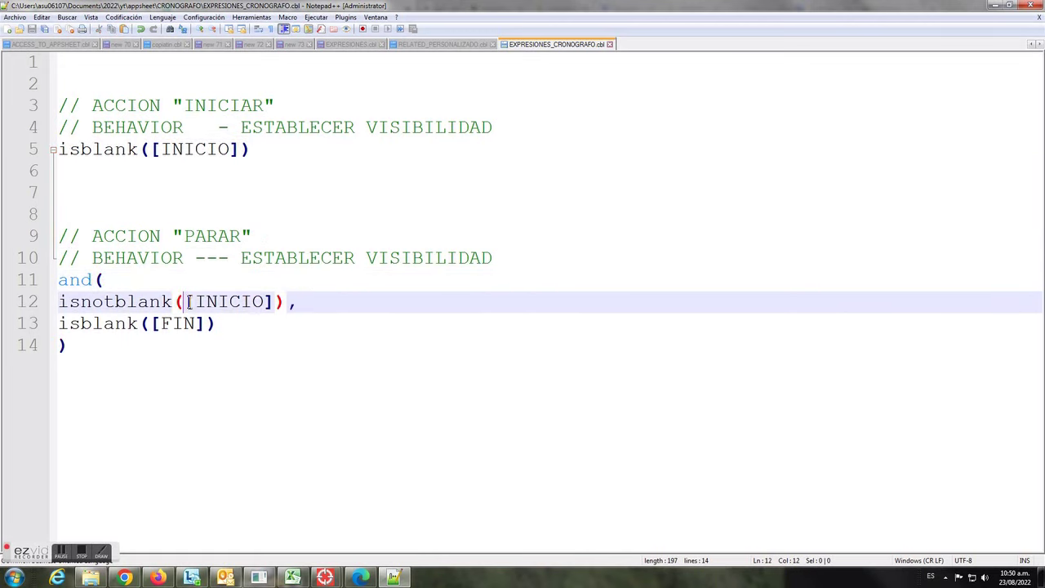
left_click(204, 324)
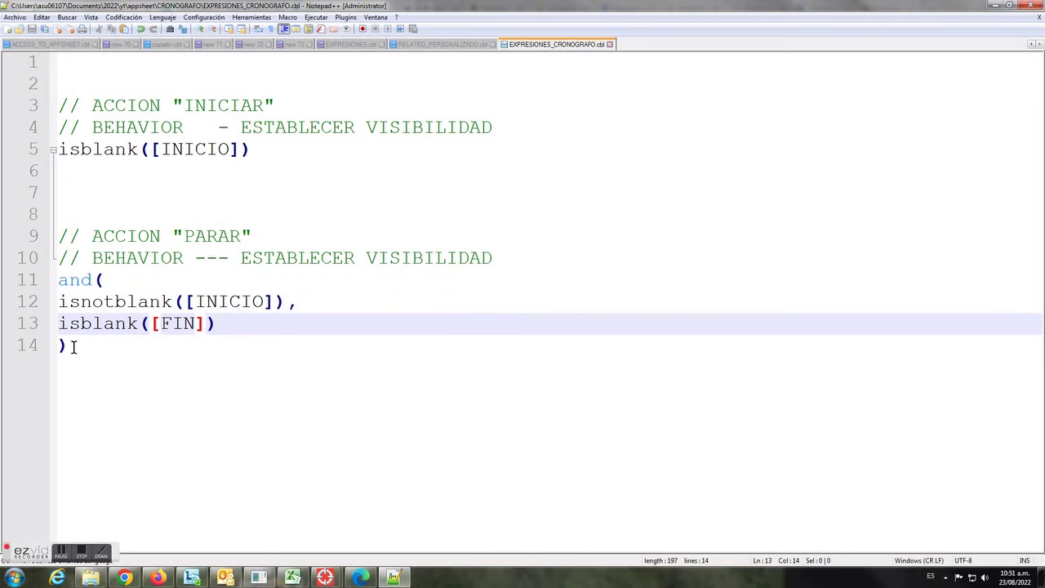
left_click_drag(74, 347, 49, 285)
right_click(75, 292)
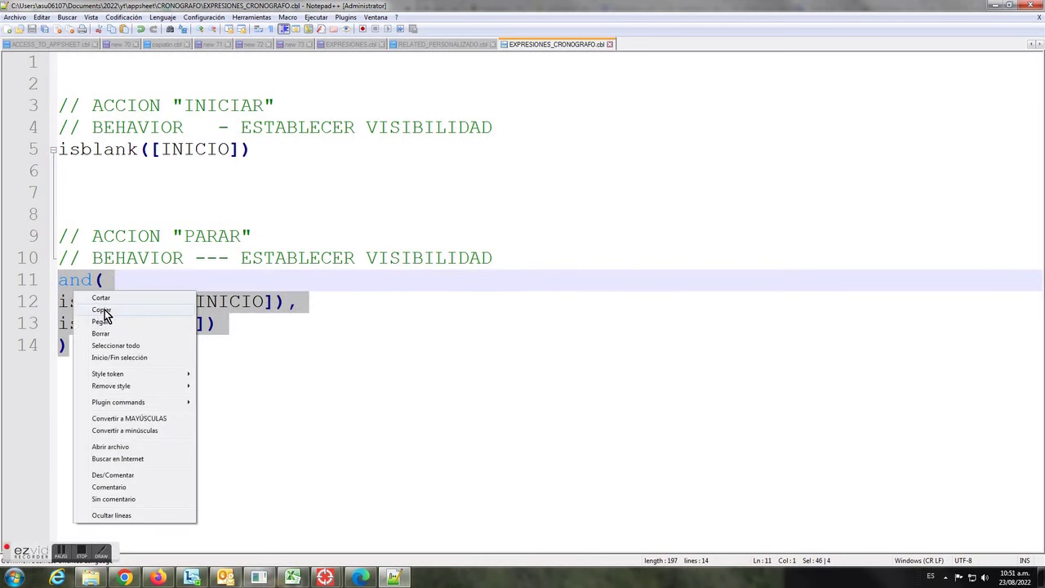
left_click(102, 310)
Back in AppSheet, set PARAR's condition to and(isnotblank([INICIO]),isblank([FIN])) and save both the expression and the app.
left_click(360, 578)
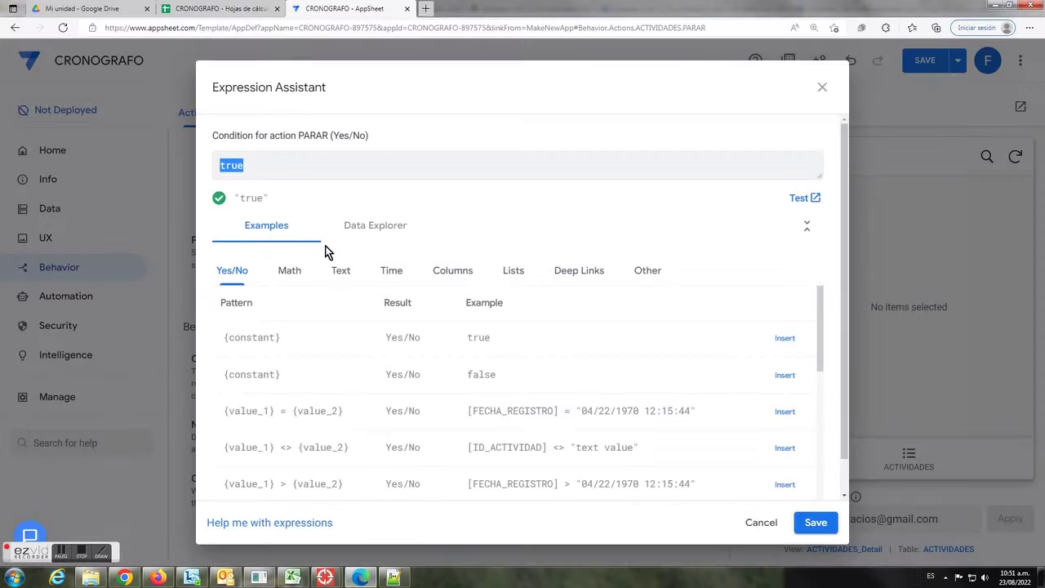
key("ctrl+v")
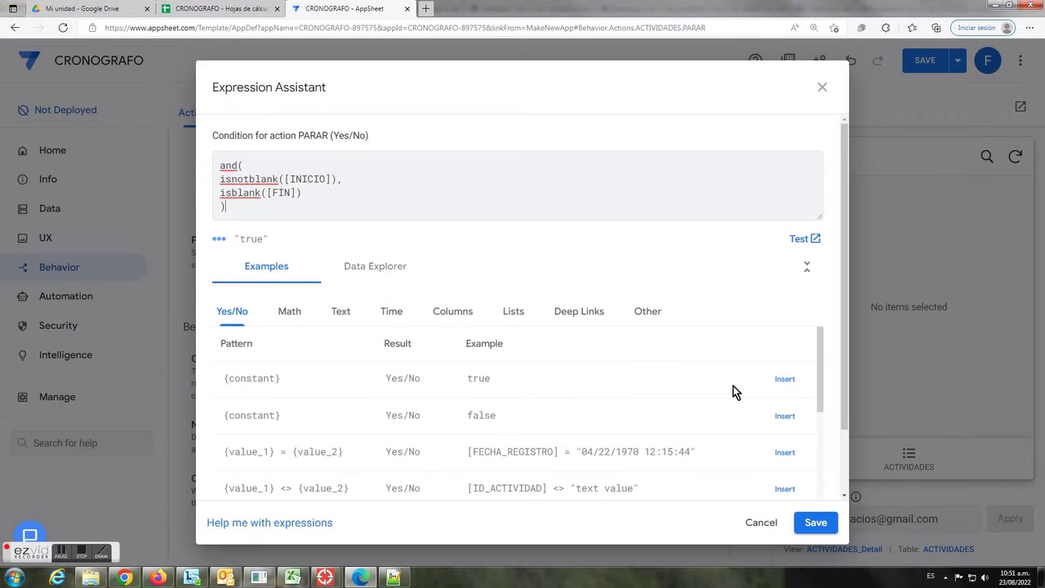
left_click(815, 526)
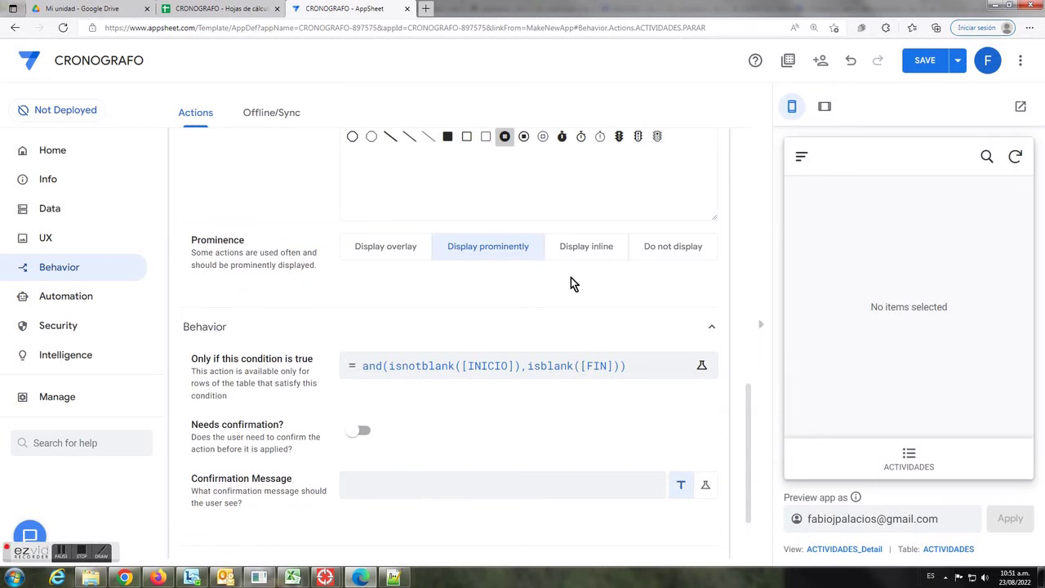
left_click(923, 62)
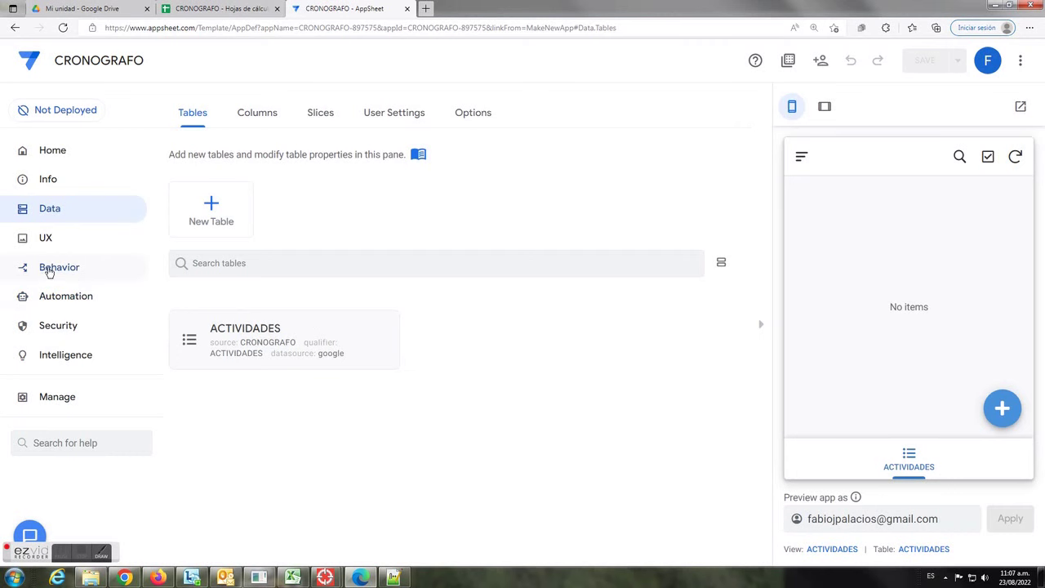
Open the INICIAR action and add ESTADO as a second column for it to set.
left_click(52, 271)
left_click(331, 370)
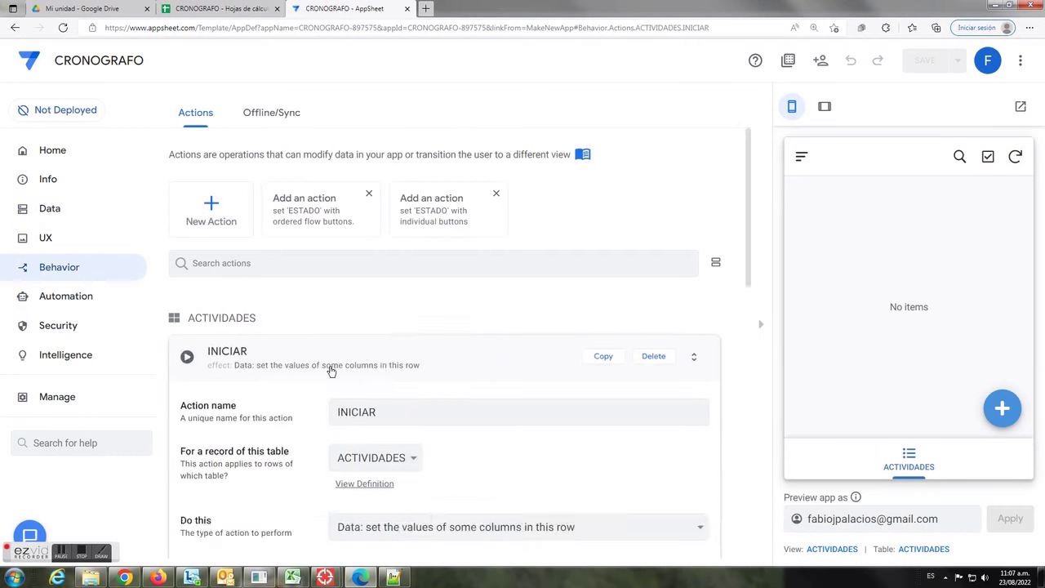
scroll(331, 370, "down", 3)
left_click(350, 408)
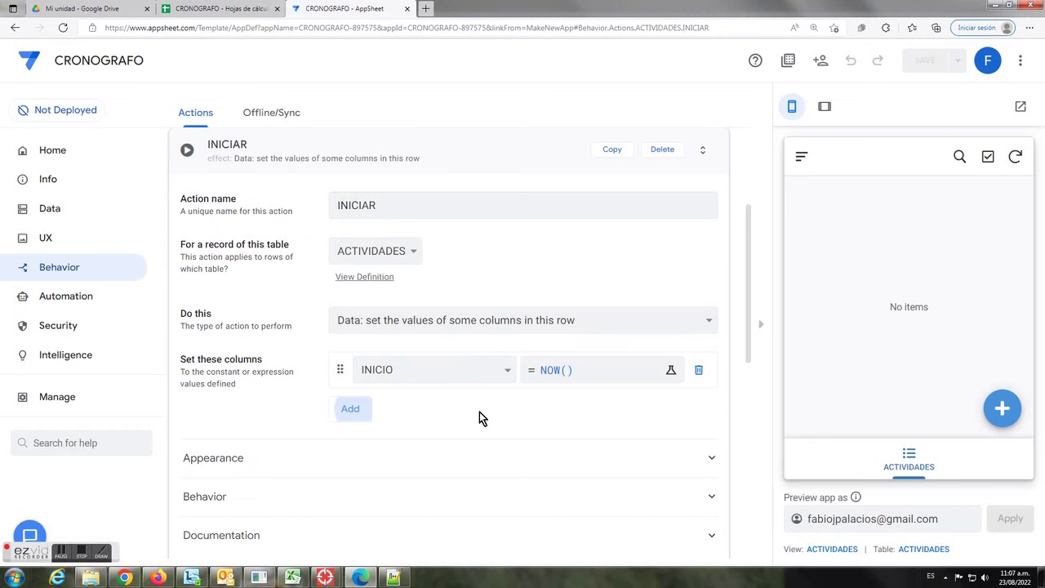
left_click(502, 406)
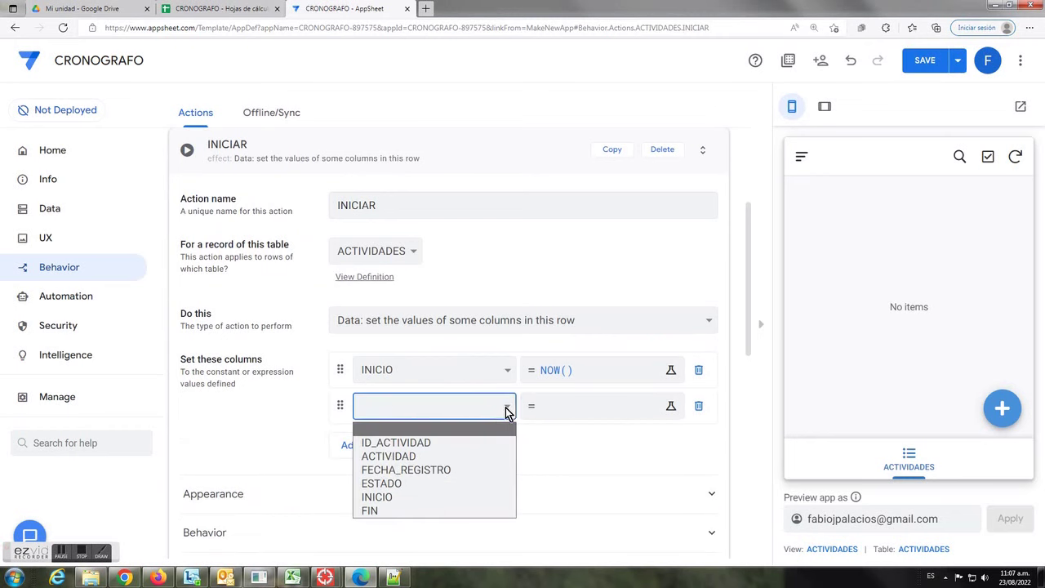
left_click(426, 483)
Make the INICIAR action set ESTADO to "ATENDIDO", save the app and collapse the action.
left_click(571, 412)
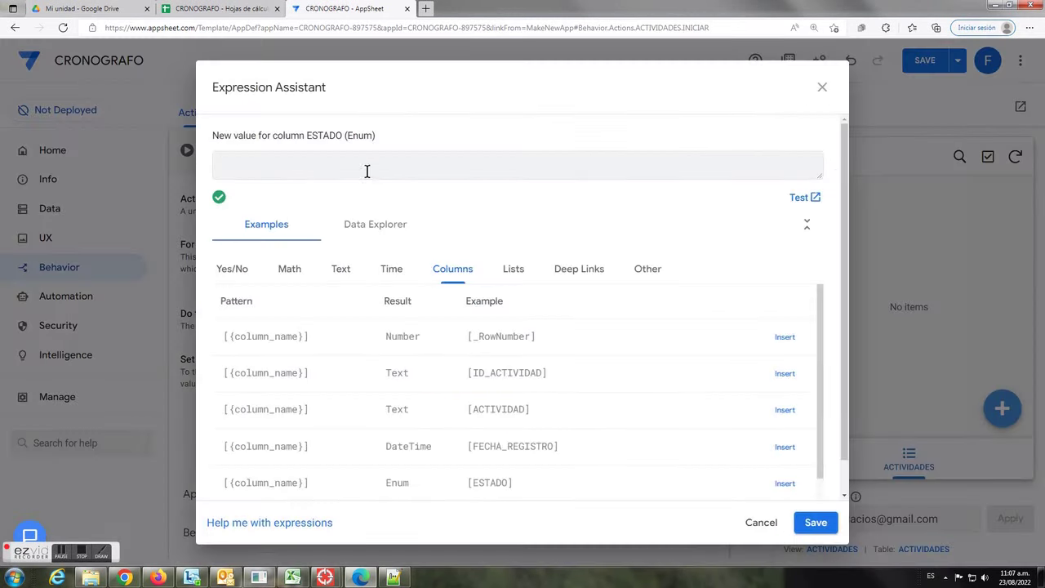
type("\"ATENDIDO")
left_click(815, 522)
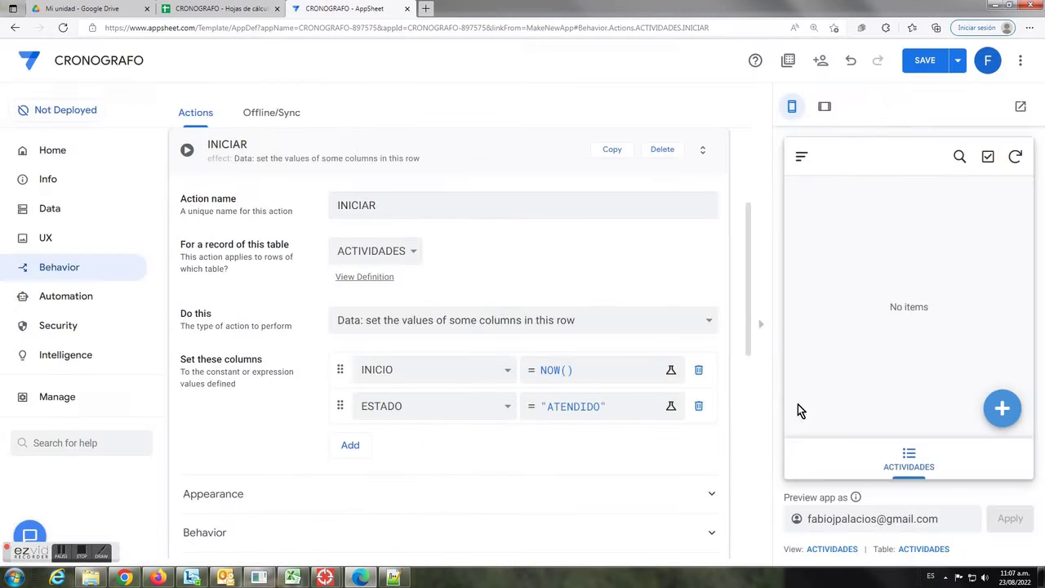
left_click(921, 60)
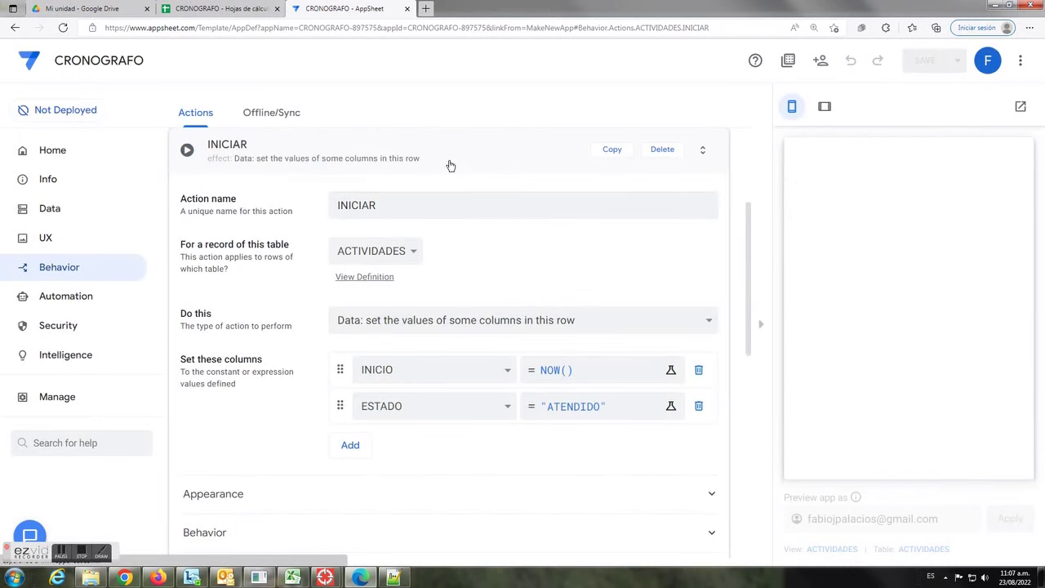
left_click(474, 152)
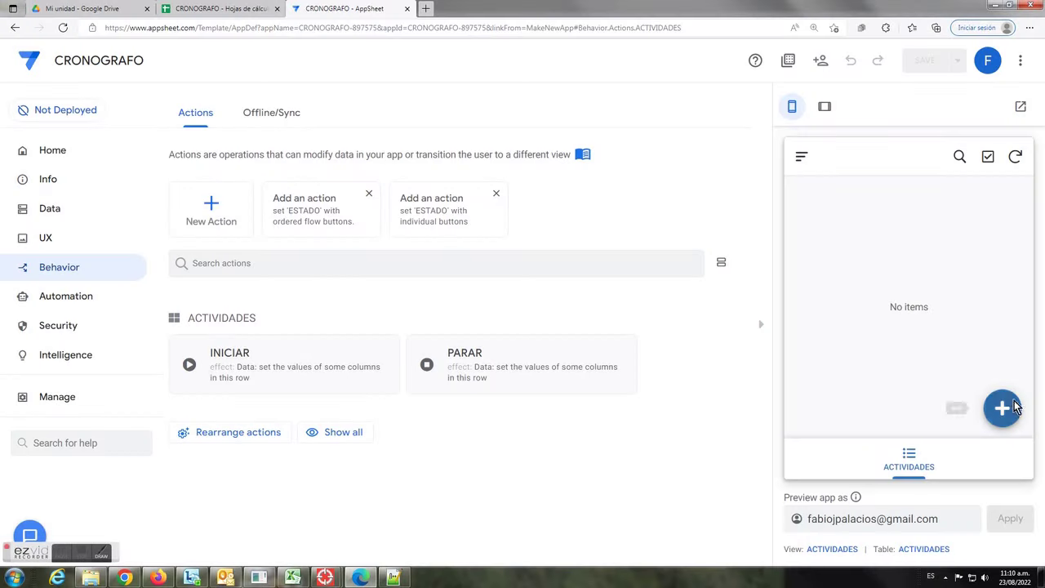
Add an activity named HACER EJERCICIOS in the app preview, leaving INICIO and FIN empty, and save it.
left_click(1001, 409)
left_click(873, 298)
type("HACER EJERCICIOS")
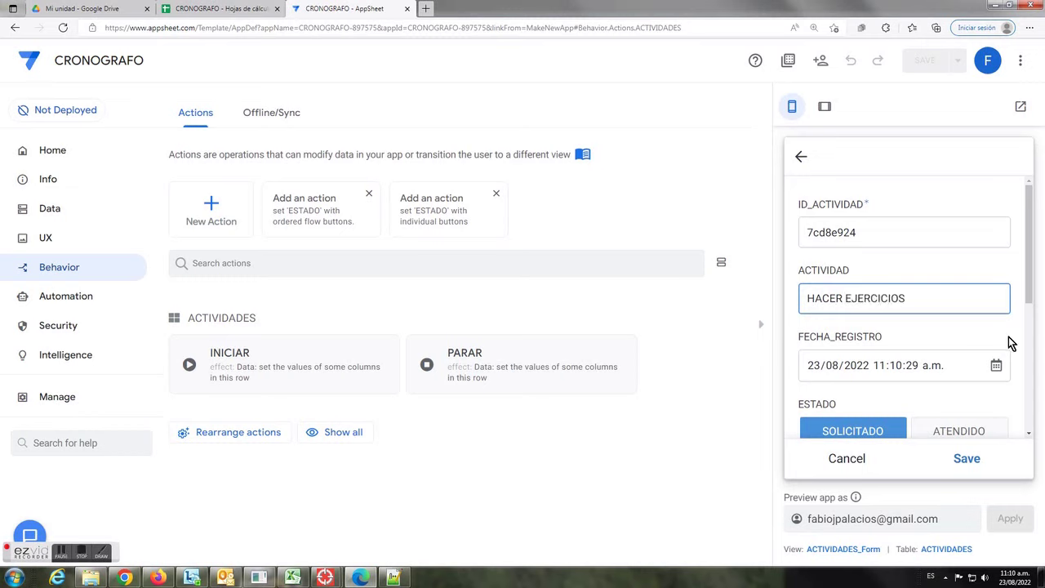
scroll(964, 343, "down", 3)
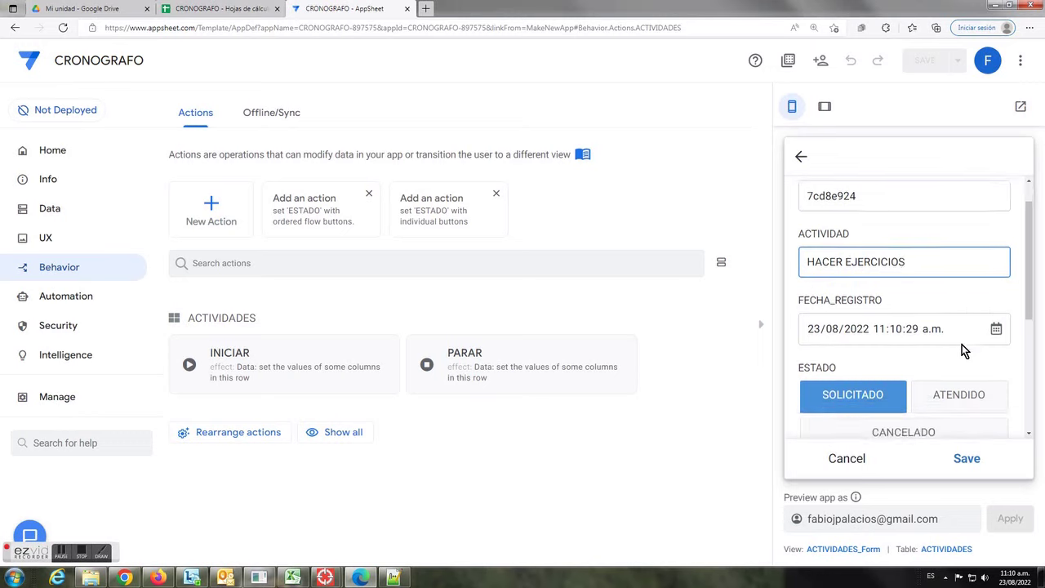
scroll(959, 359, "down", 2)
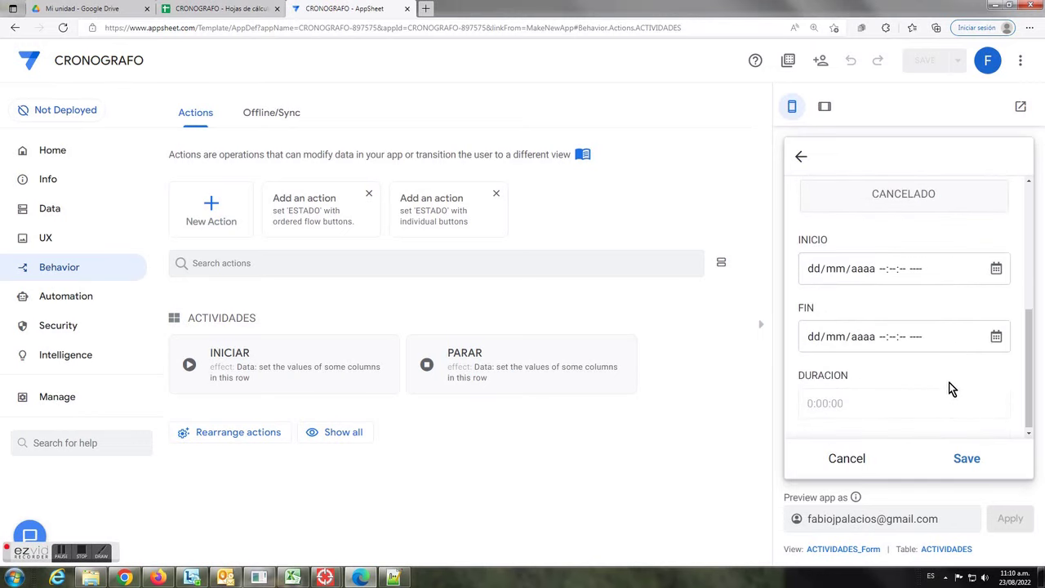
left_click(967, 460)
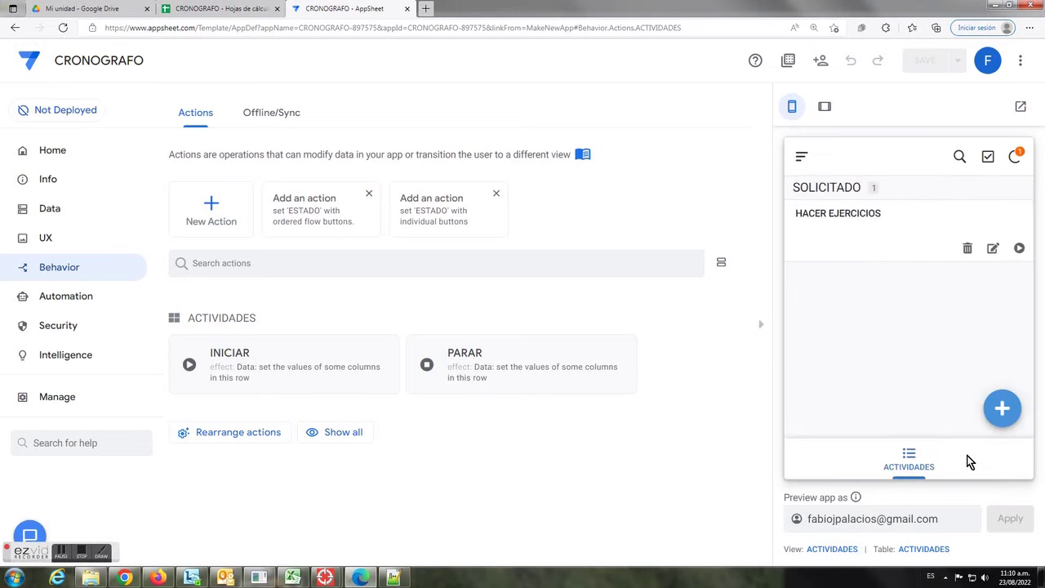
Open the HACER EJERCICIOS record and run its INICIAR action followed by PARAR.
left_click(910, 243)
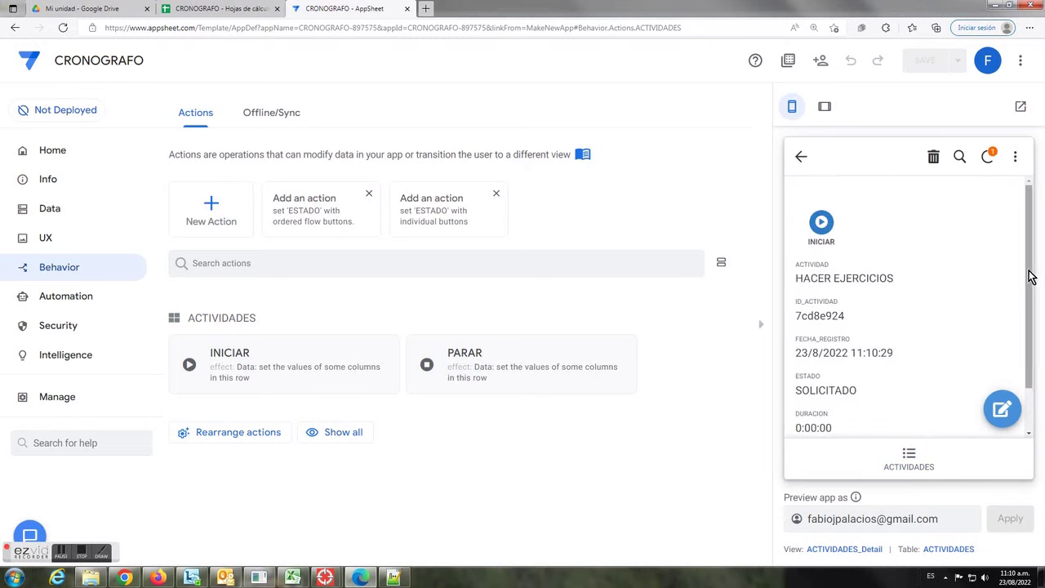
left_click_drag(1029, 275, 1029, 299)
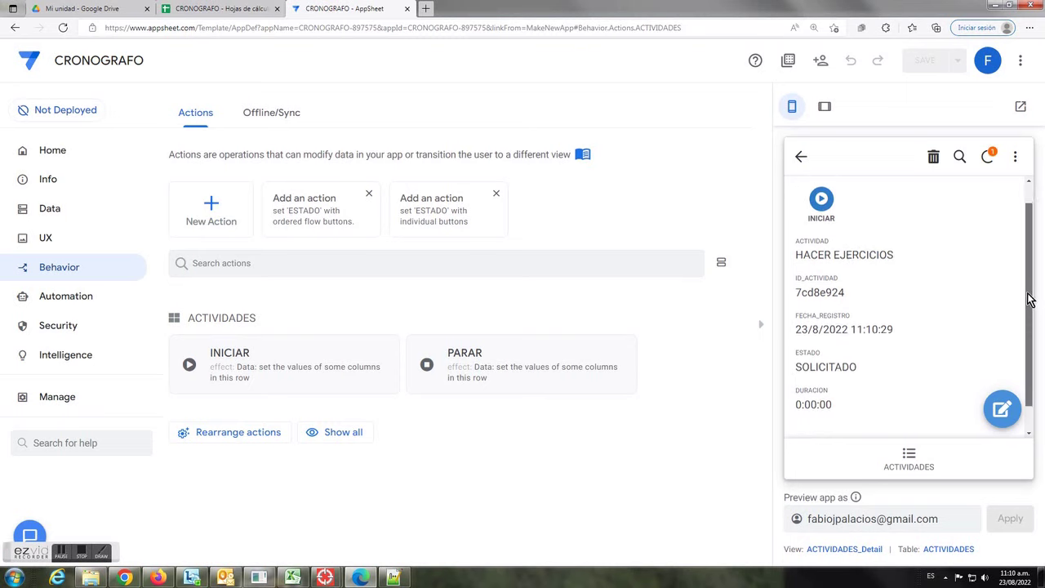
left_click(822, 201)
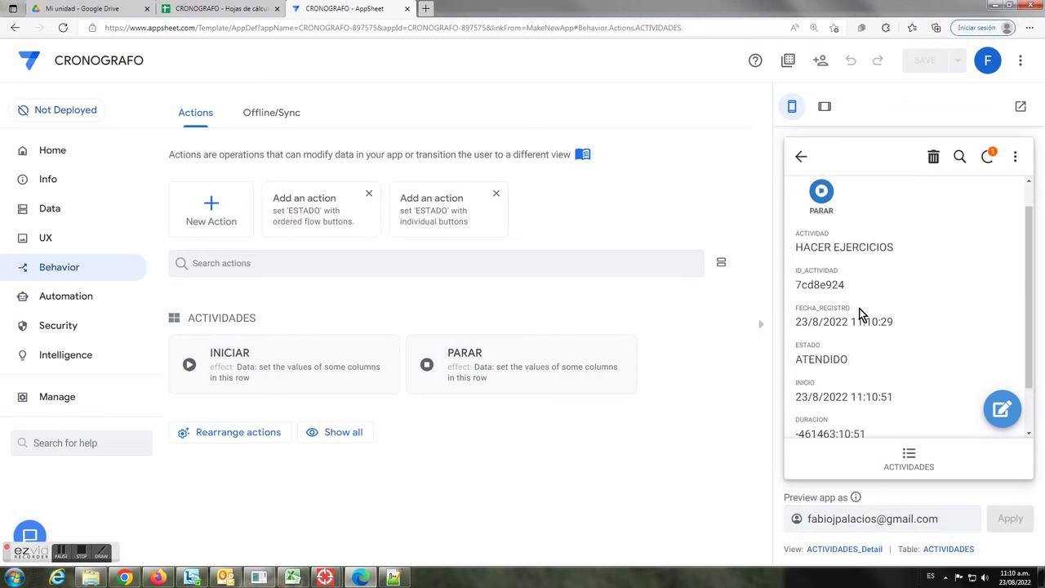
left_click_drag(1029, 355, 1029, 368)
left_click(821, 178)
Examine the HACER EJERCICIOS record's INICIO, FIN and DURACION values and return to the activities list.
left_click_drag(881, 357, 812, 357)
left_click_drag(1029, 322, 1029, 359)
left_click_drag(794, 382, 834, 385)
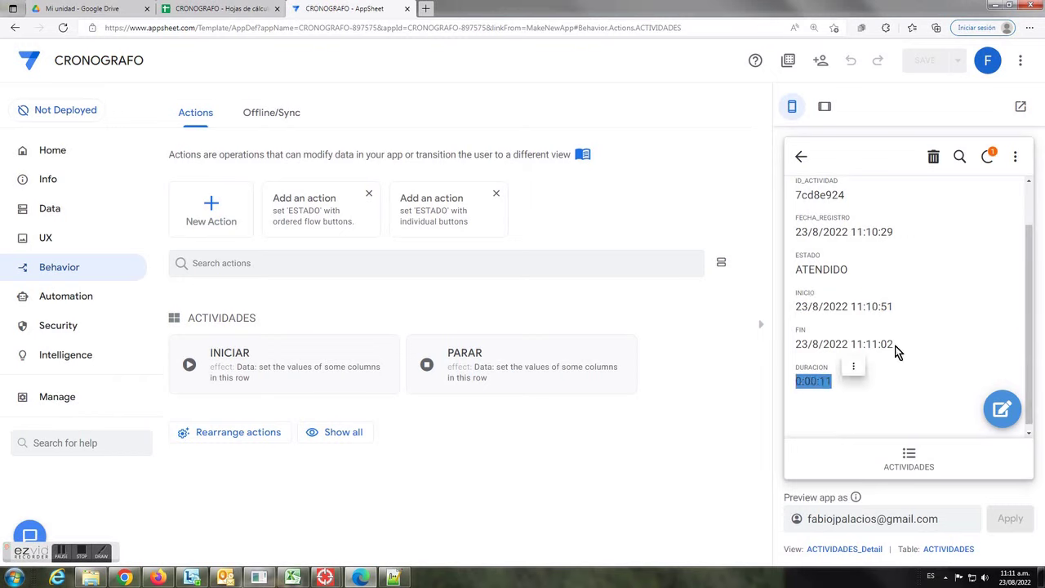
left_click_drag(894, 344, 894, 308)
left_click(801, 156)
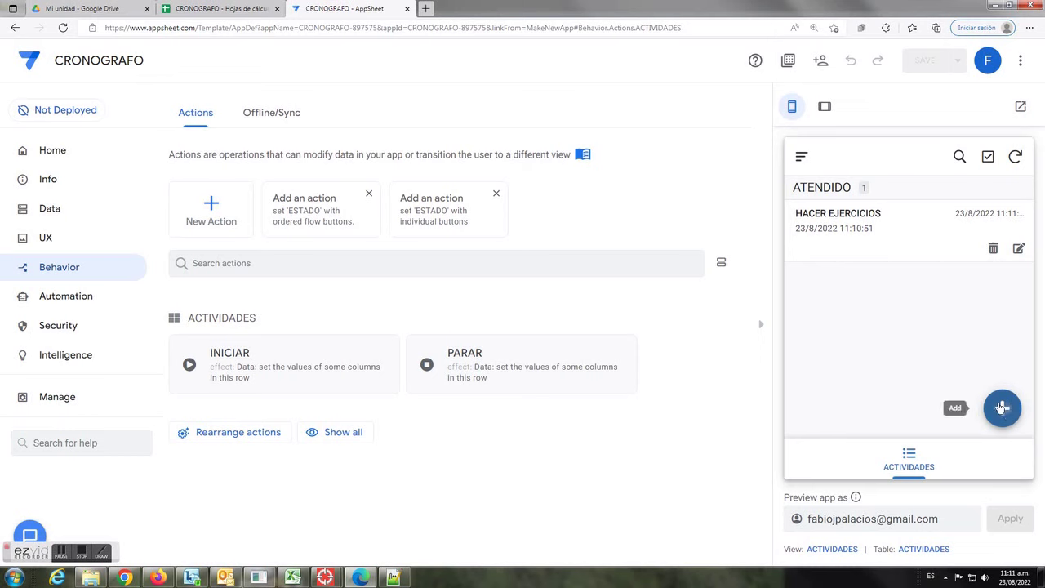
Add another activity named SUMAR 15 + 48 in the app preview and save it.
left_click(1003, 408)
left_click(868, 302)
type("SUMAR 15")
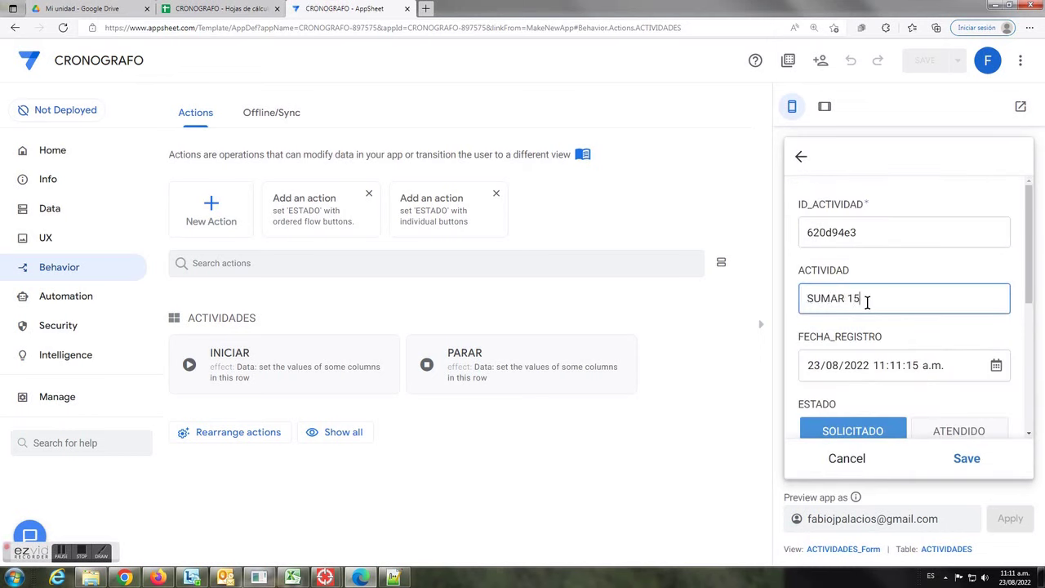
type(" + 48")
left_click(967, 458)
type("+")
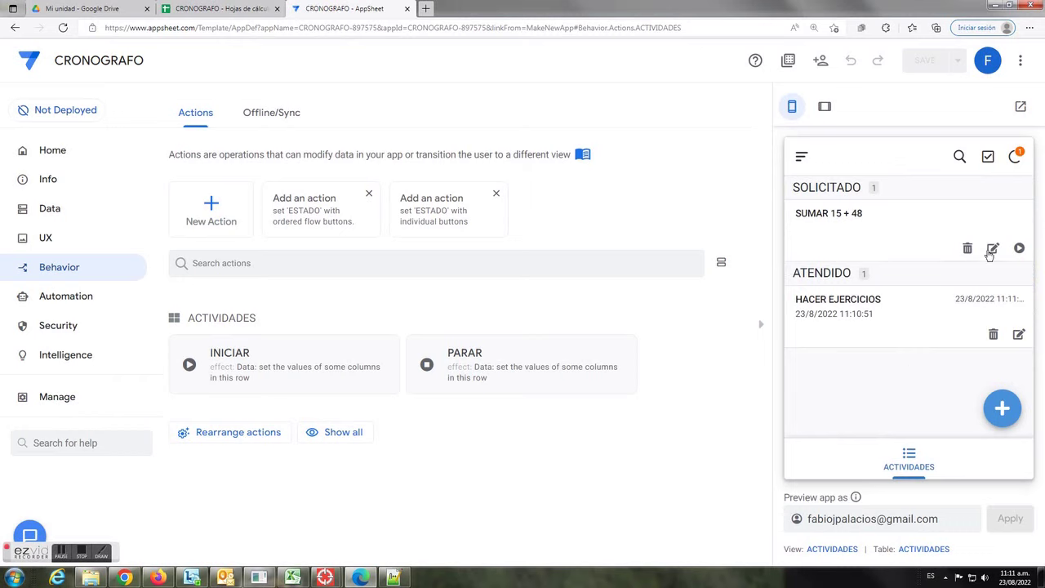
Start and stop the SUMAR 15 + 48 activity from the list, and check the duration in its details.
left_click(1019, 249)
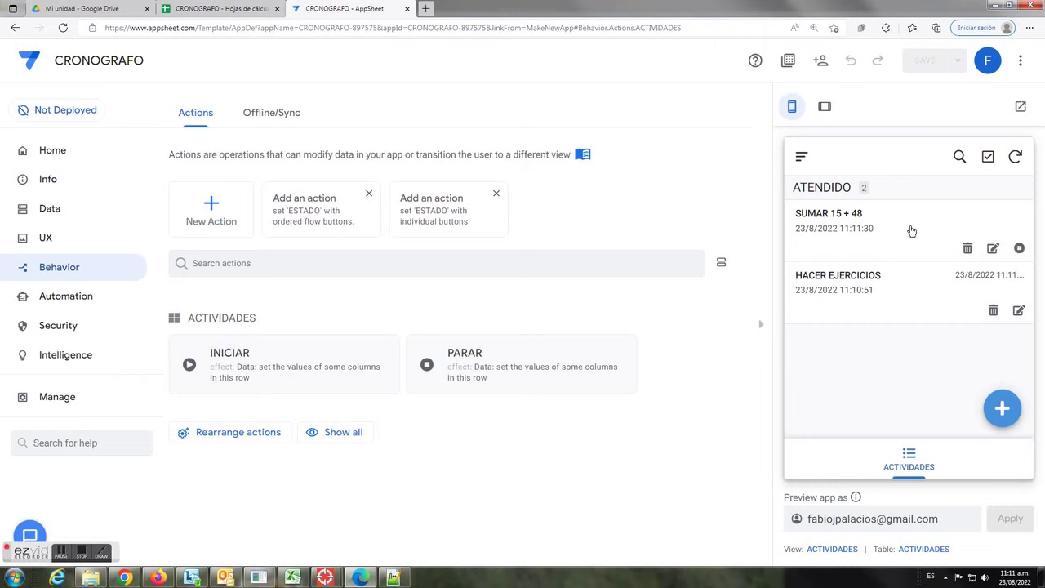
left_click(1020, 249)
left_click(947, 236)
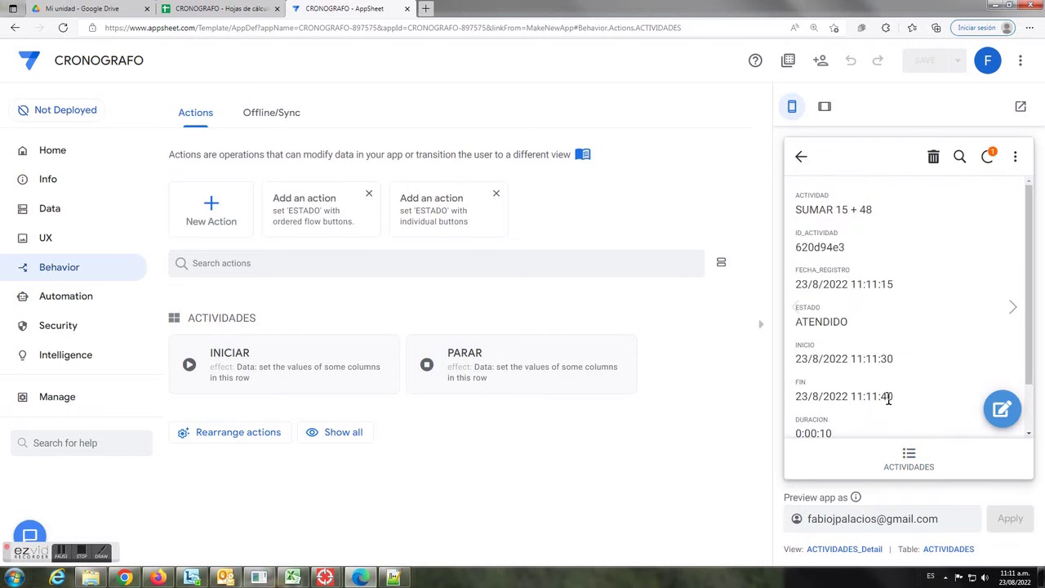
left_click_drag(1033, 345, 1032, 390)
left_click_drag(835, 376, 794, 377)
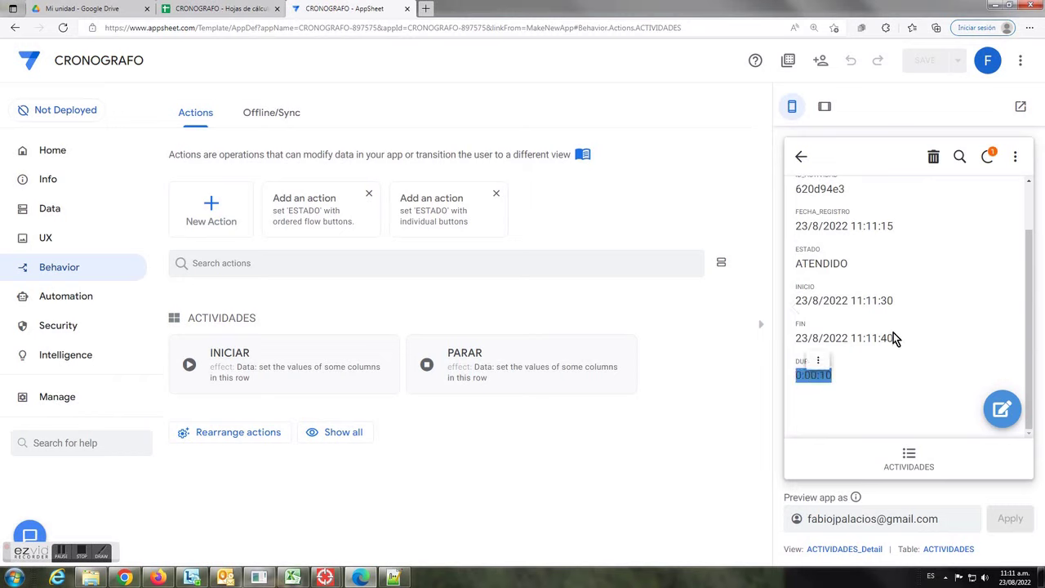
left_click(801, 157)
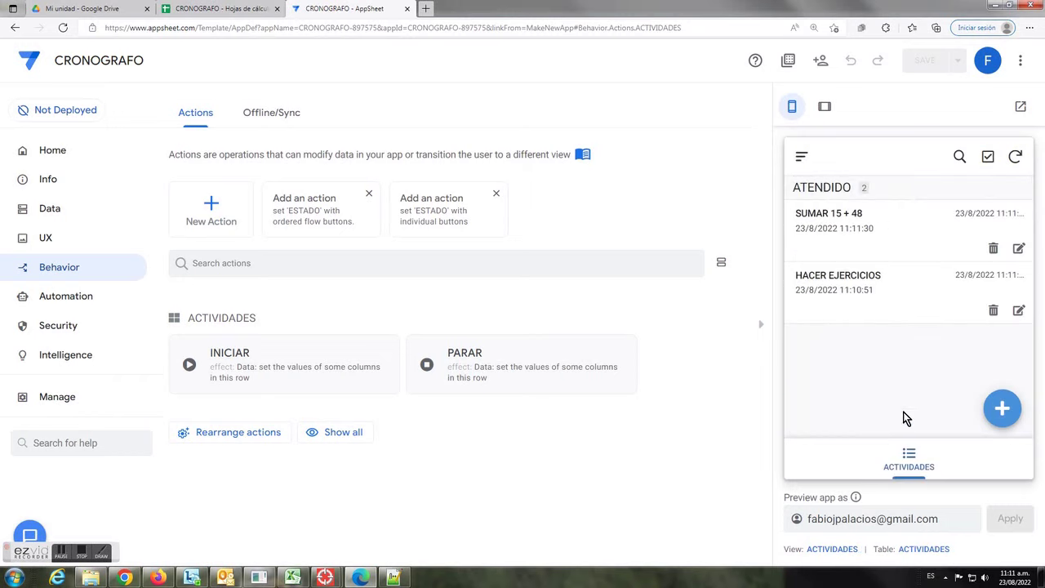
Add a third activity named REGAR LAS PLANTAS in the app preview and save it.
left_click(1001, 406)
left_click(881, 291)
type("REGAR LAS ")
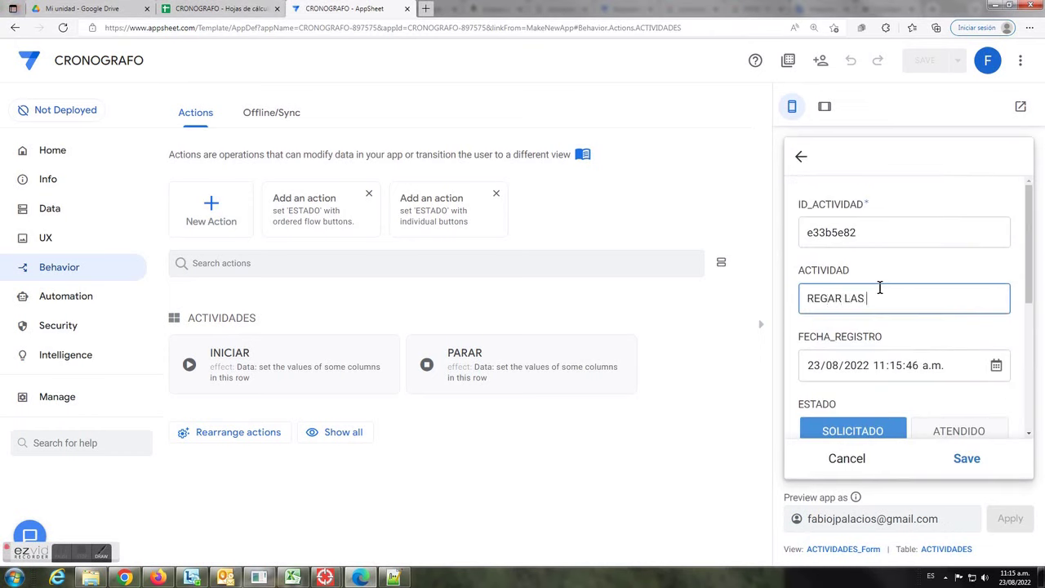
type("PLANTAS")
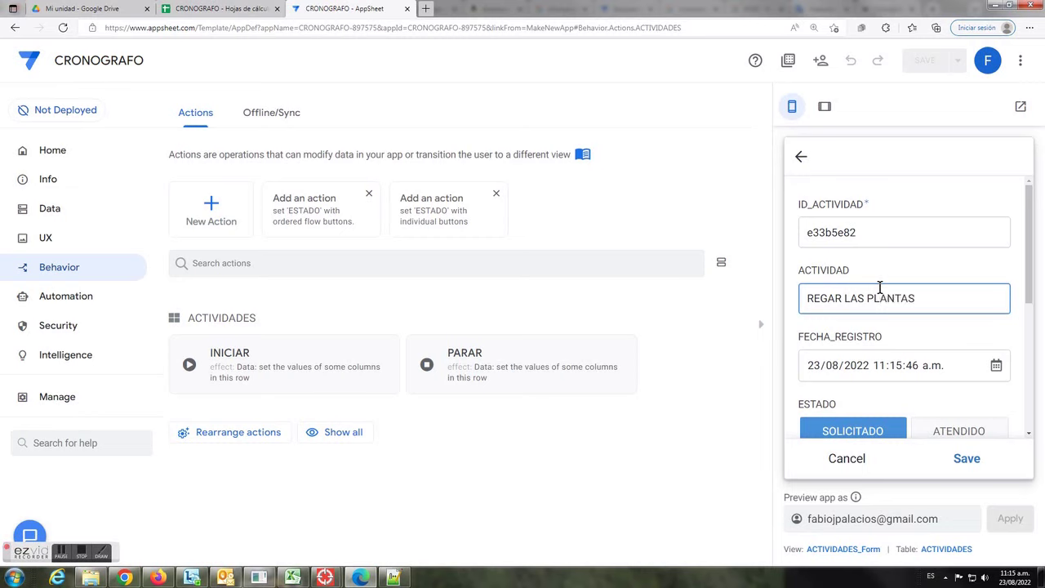
scroll(940, 326, "down", 5)
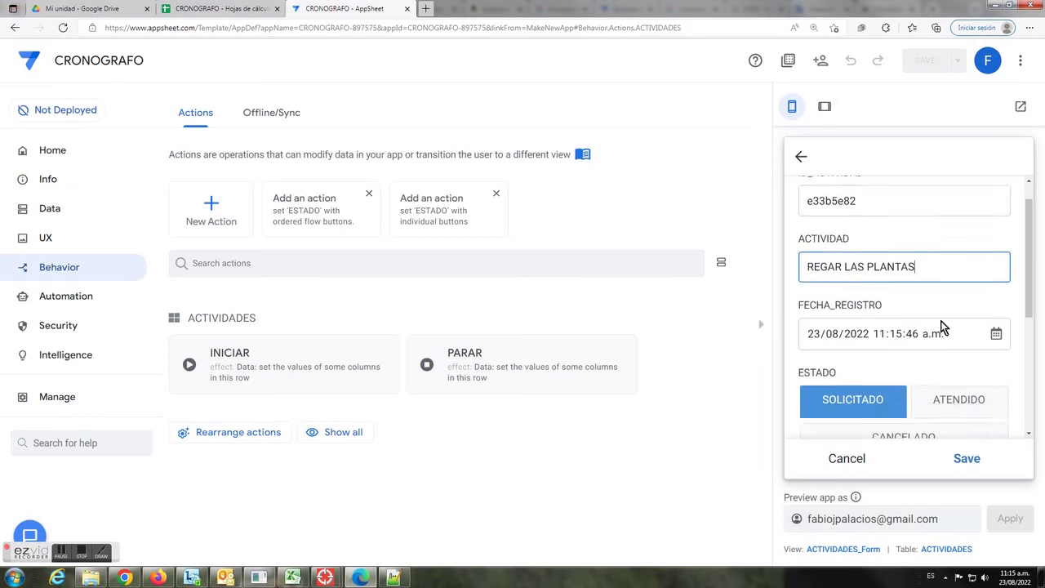
left_click(969, 461)
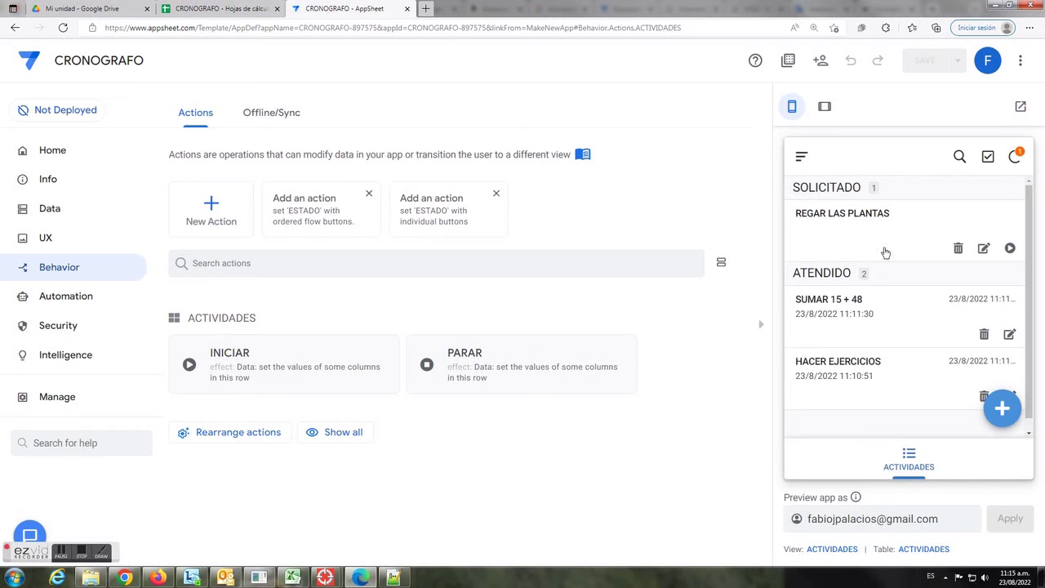
Switch to the CRONOGRAFO spreadsheet, widen the INICIO, FIN and ACTIVIDAD columns, and check the REGAR LAS PLANTAS row's ESTADO, INICIO and FIN cells.
left_click(240, 12)
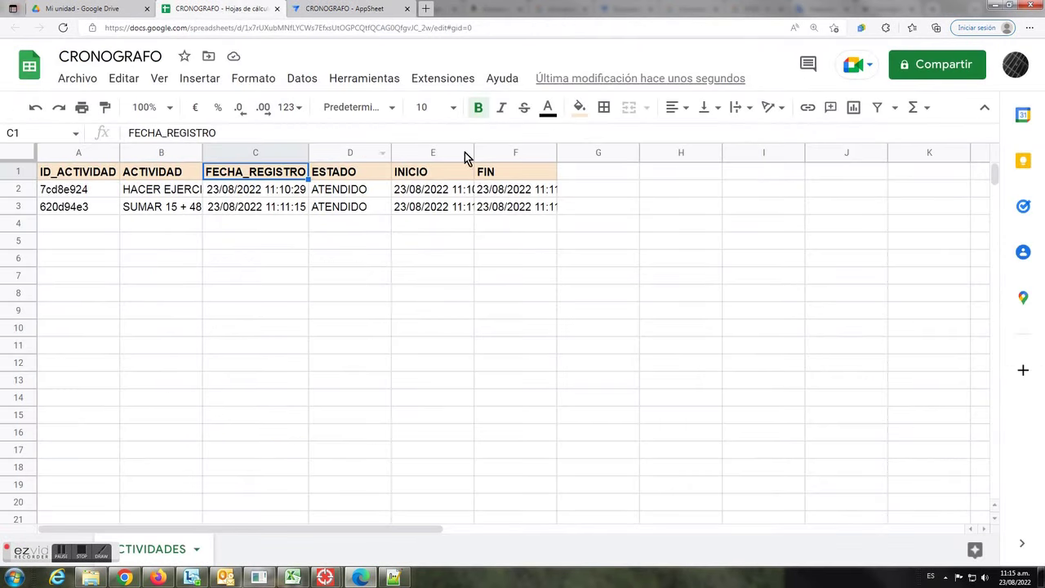
left_click_drag(473, 152, 496, 150)
left_click_drag(578, 151, 601, 152)
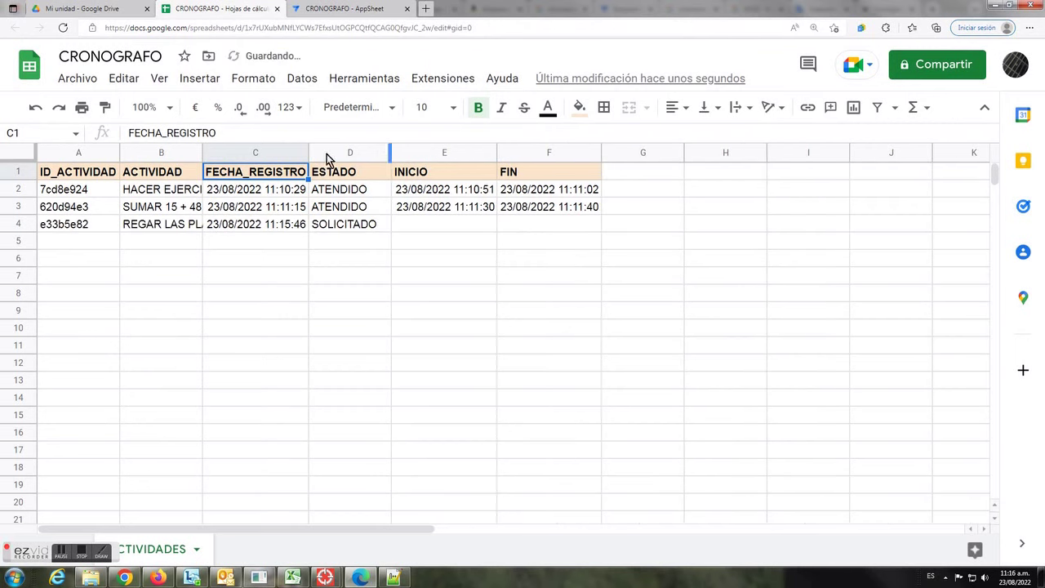
double_click(200, 152)
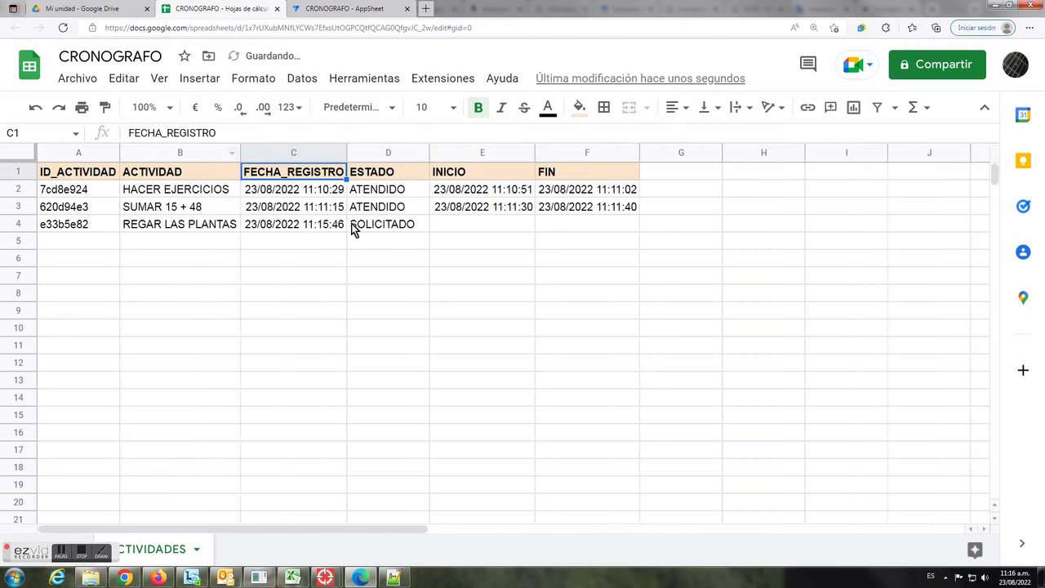
left_click(394, 227)
left_click(457, 227)
left_click(607, 234)
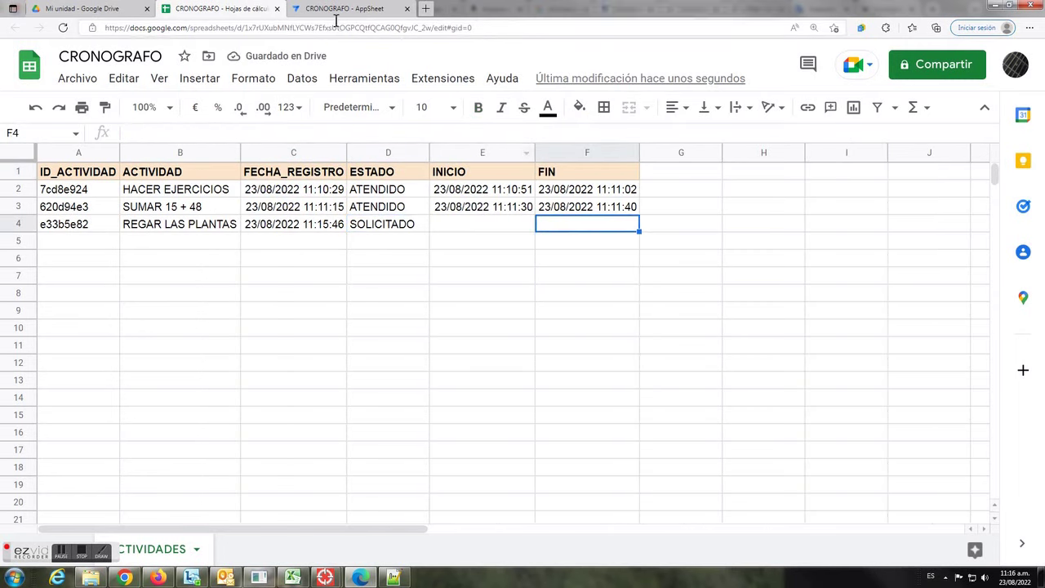
Start the REGAR LAS PLANTAS activity in the AppSheet preview and check its row in the CRONOGRAFO spreadsheet.
left_click(338, 11)
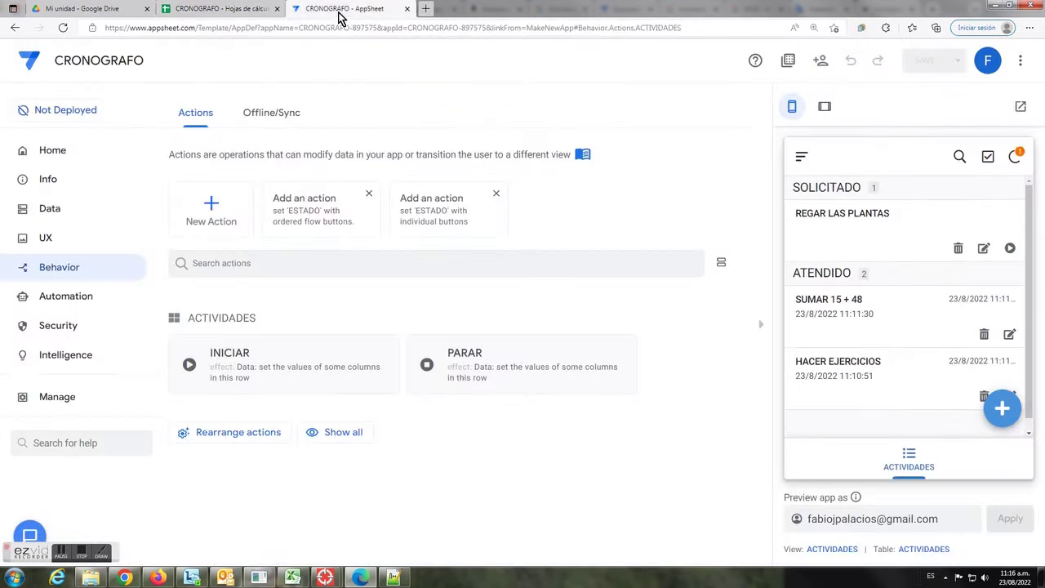
left_click(1011, 249)
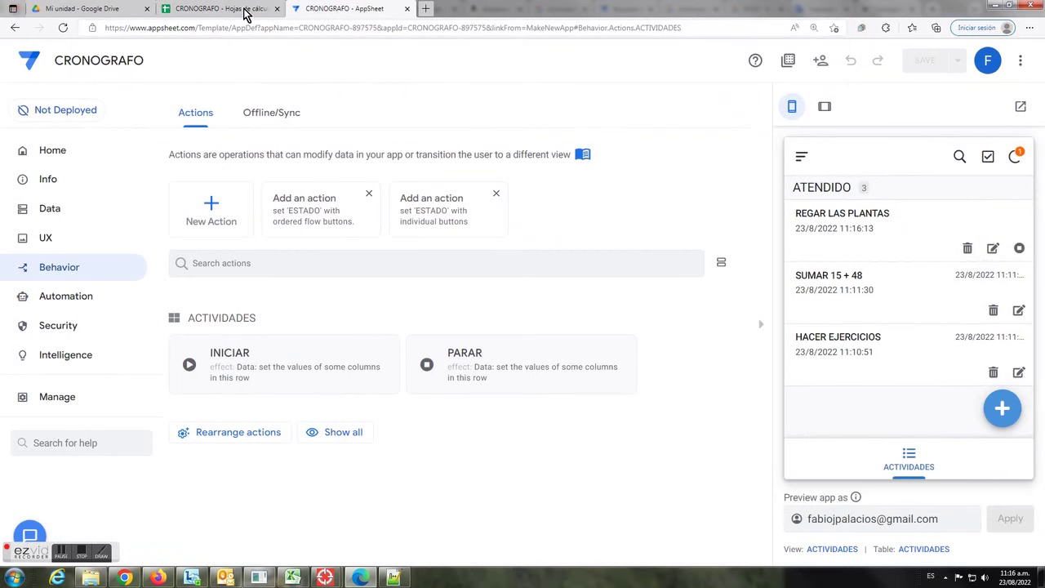
left_click(231, 10)
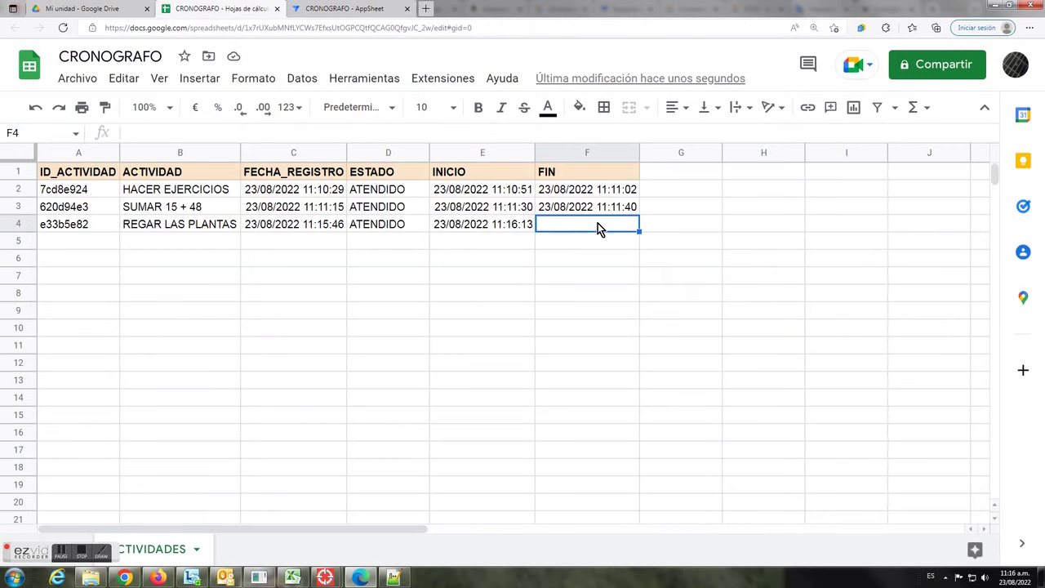
Stop the REGAR LAS PLANTAS activity in the AppSheet preview and compare its INICIO and FIN cells in the spreadsheet.
left_click(334, 9)
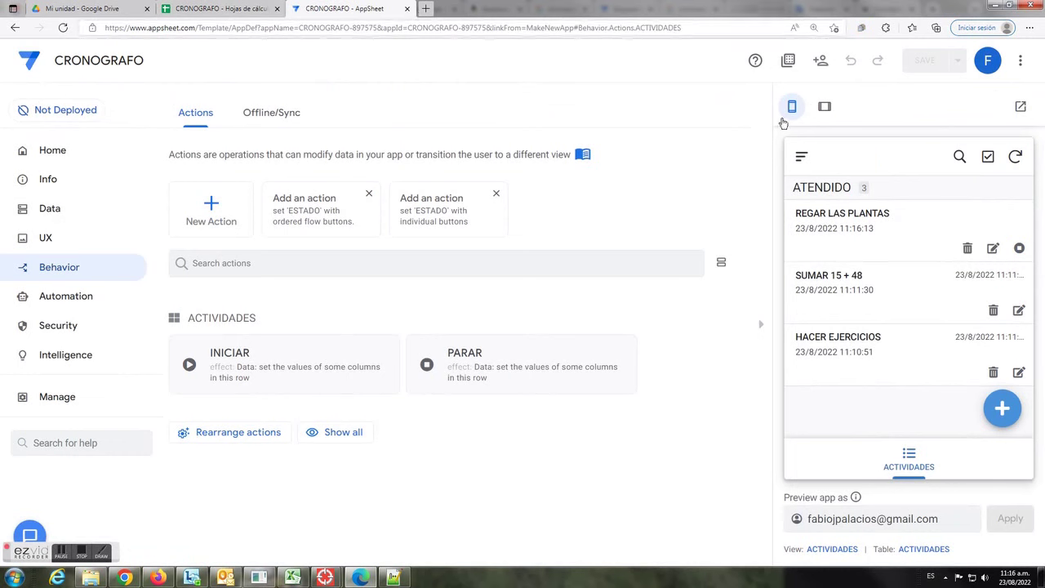
left_click(1019, 248)
left_click(219, 10)
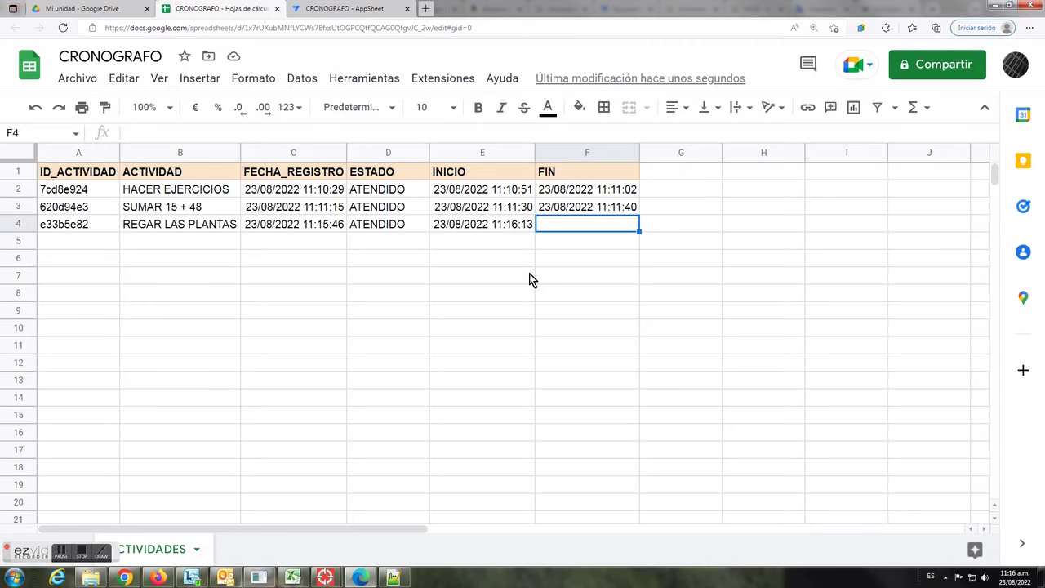
left_click(515, 229)
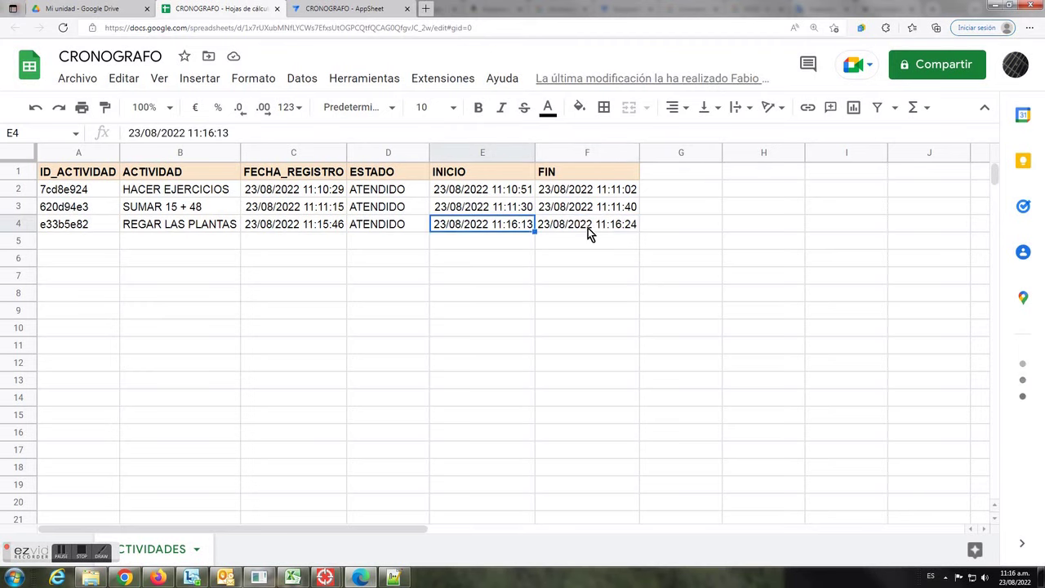
left_click(588, 234)
left_click(525, 231)
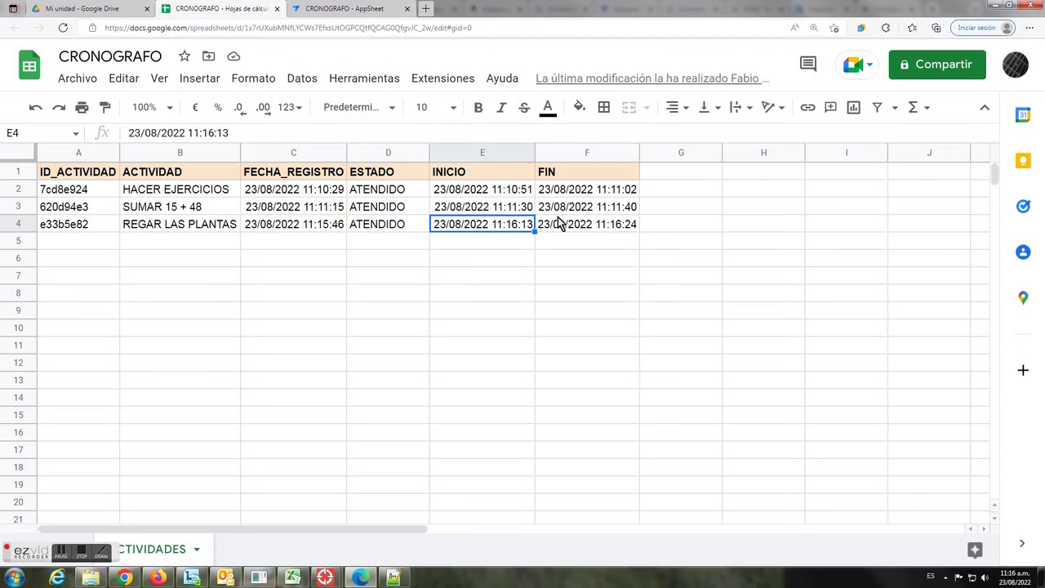
Return to AppSheet, check DURACION in the REGAR LAS PLANTAS details, and go back to the activities list.
left_click(341, 9)
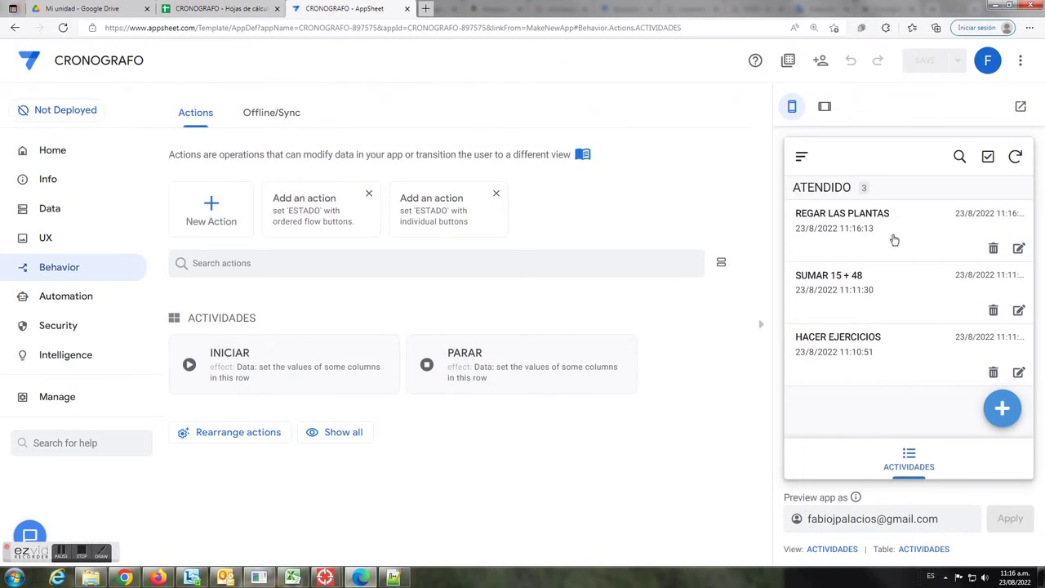
left_click(895, 240)
scroll(853, 425, "down", 1)
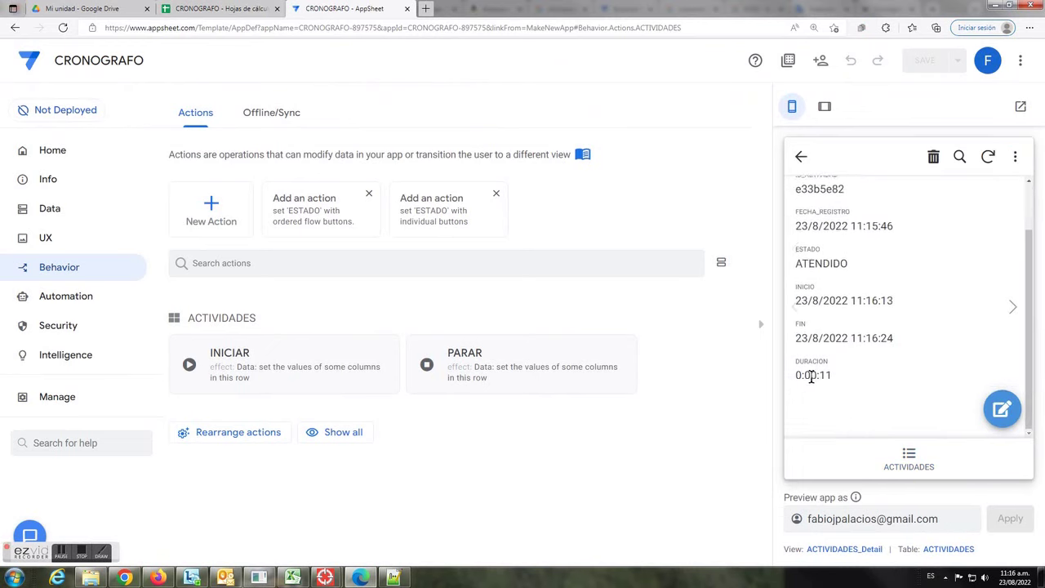
double_click(811, 376)
left_click(801, 156)
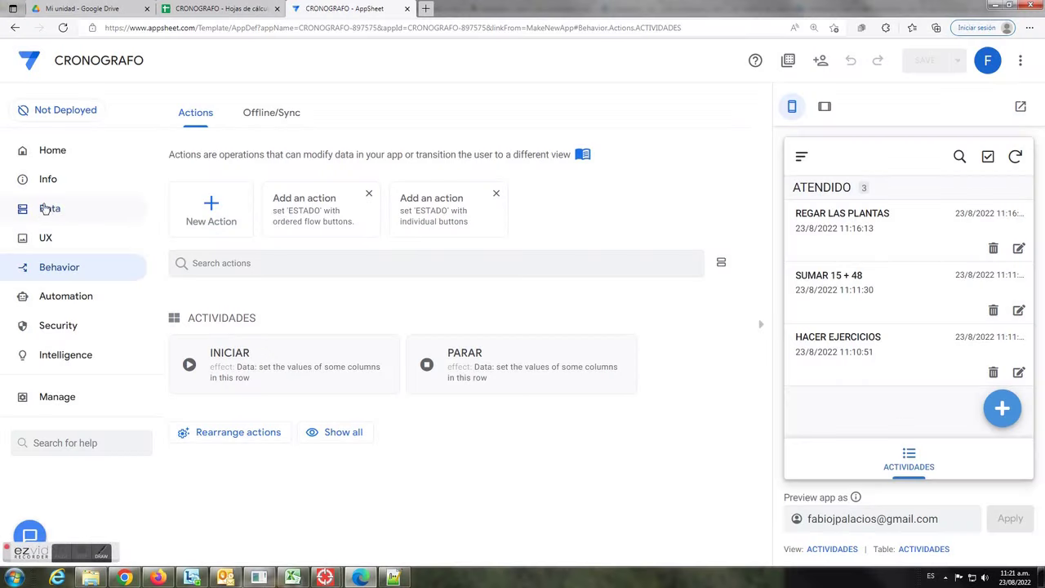
Create a new data slice on the ACTIVIDADES table and name it ACTIVOS.
left_click(48, 210)
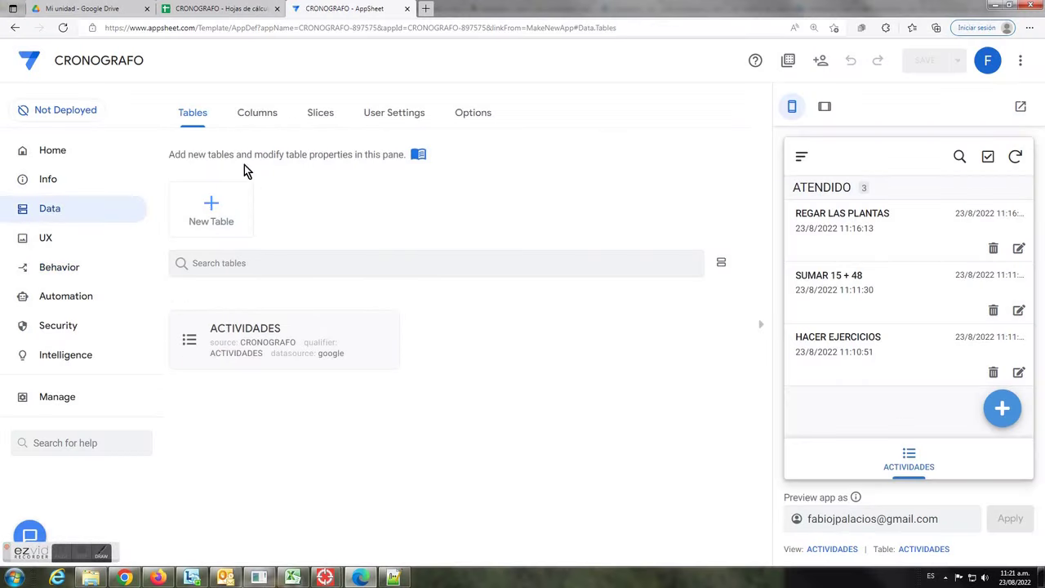
left_click(320, 114)
left_click(211, 205)
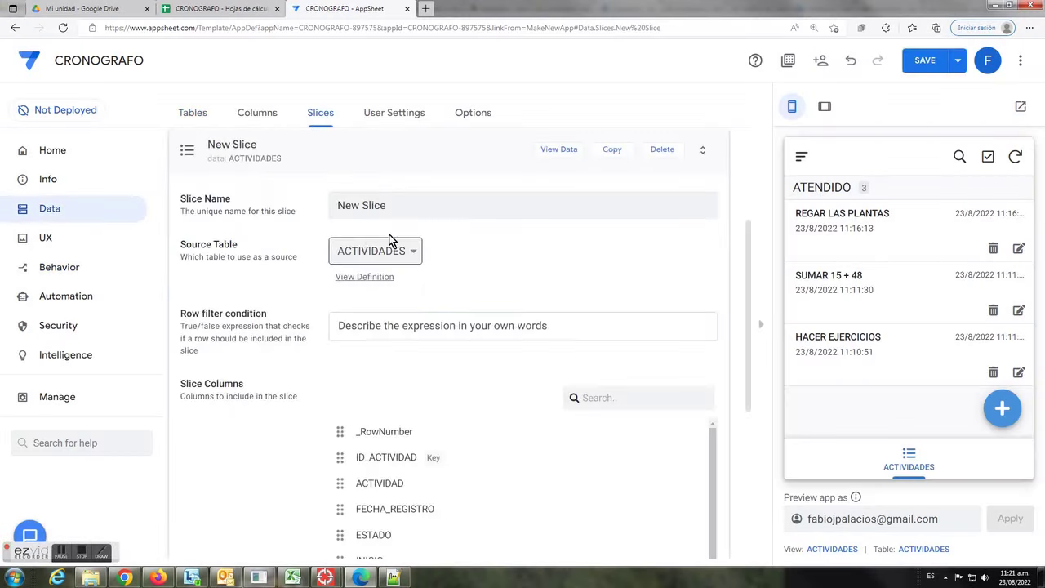
type("ACTIV")
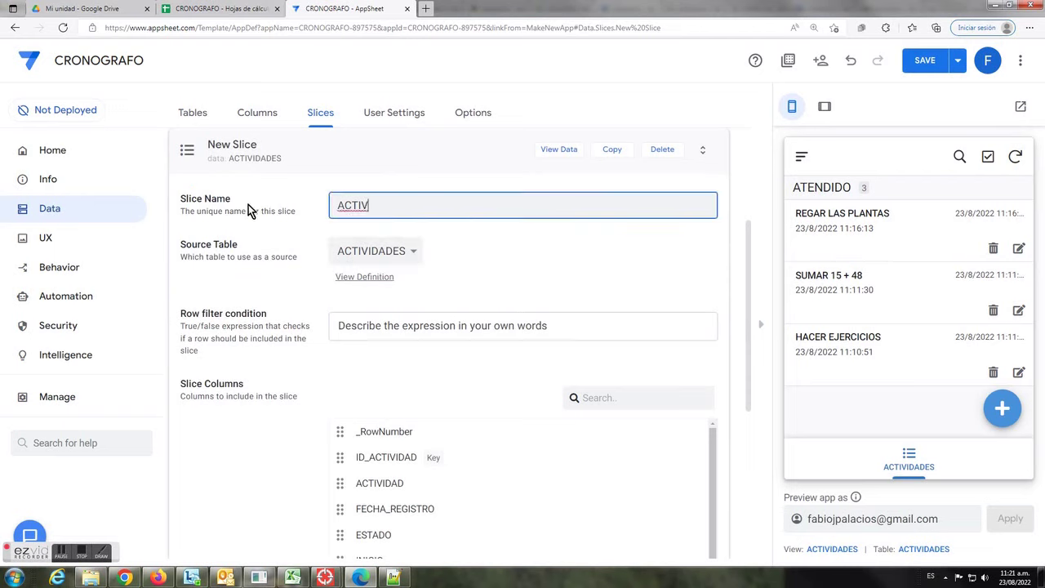
type("OS")
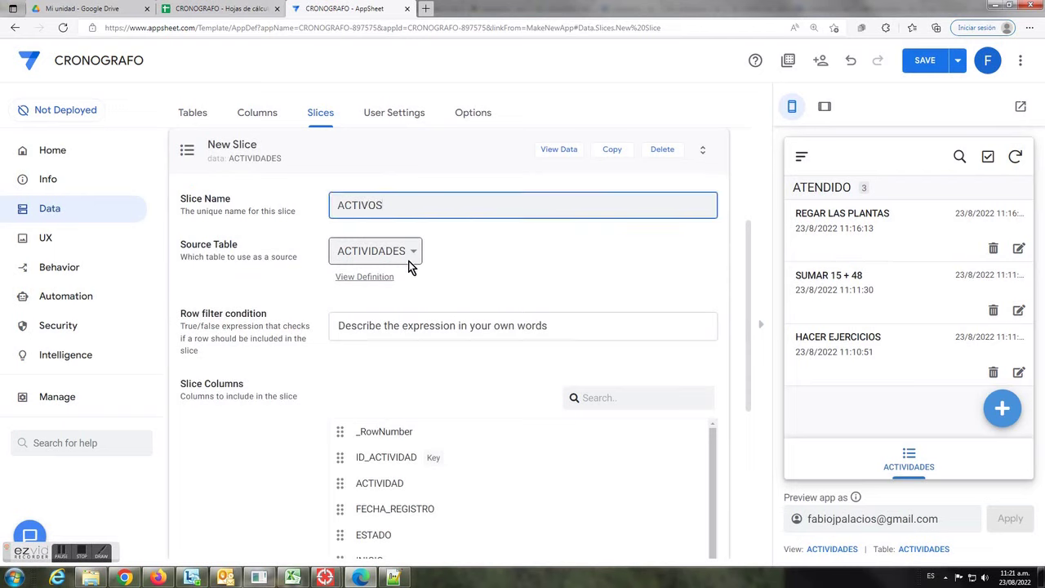
Set the ACTIVOS slice's row filter to and([ESTADO]="ATENDIDO",isblank([FIN])), copied from the EXPRESIONES_CRONOGRAFO file in Notepad++.
left_click(361, 331)
left_click(380, 516)
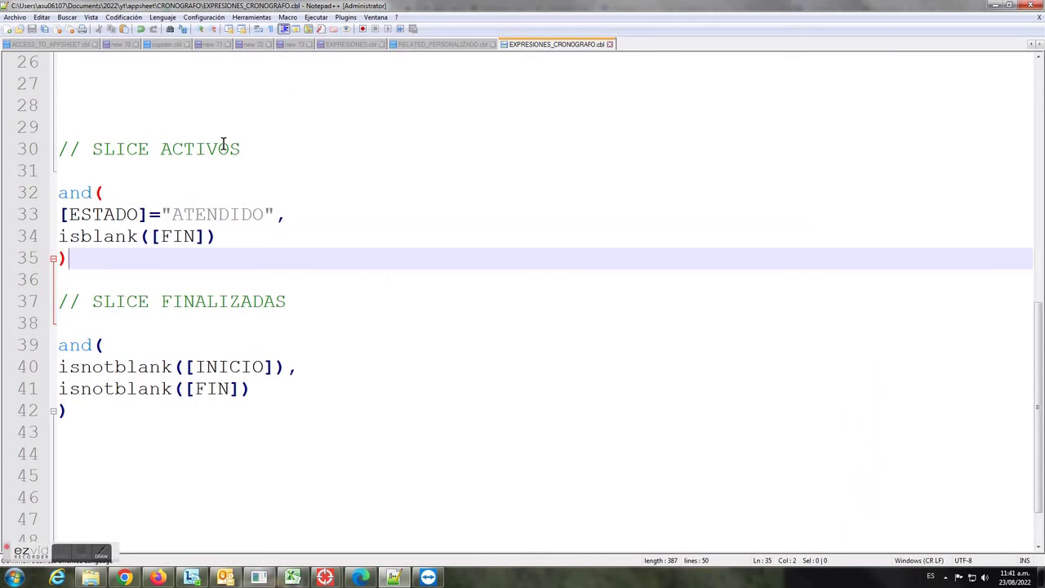
left_click_drag(82, 149, 241, 148)
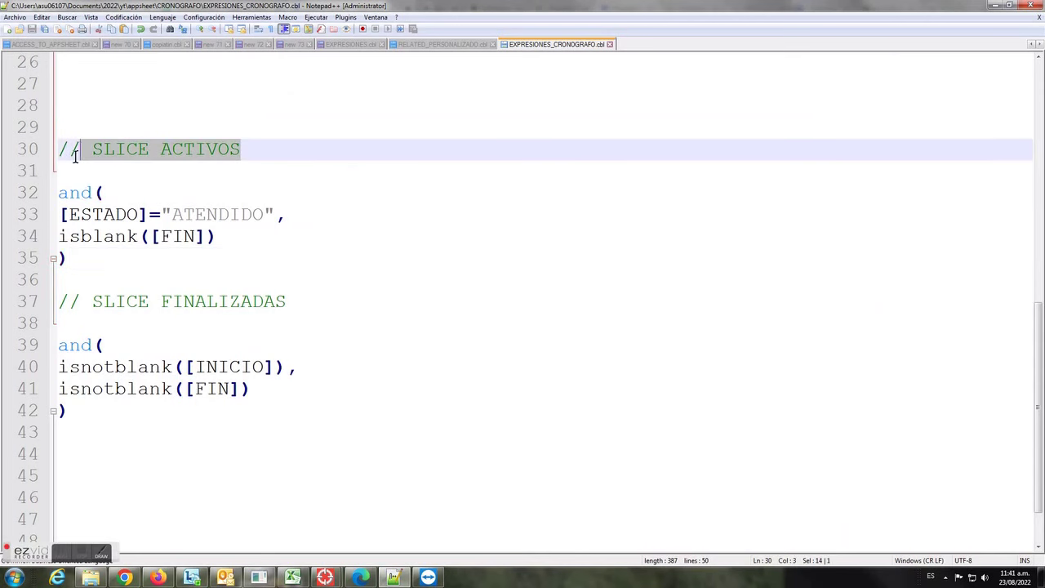
left_click(103, 193)
left_click_drag(70, 258, 16, 200)
key("ctrl+c")
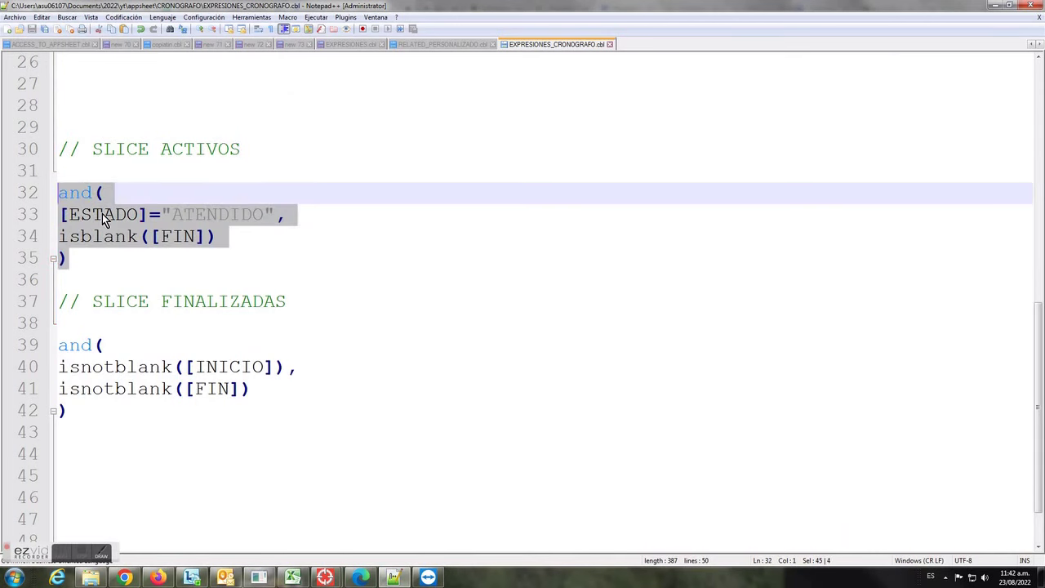
left_click(360, 578)
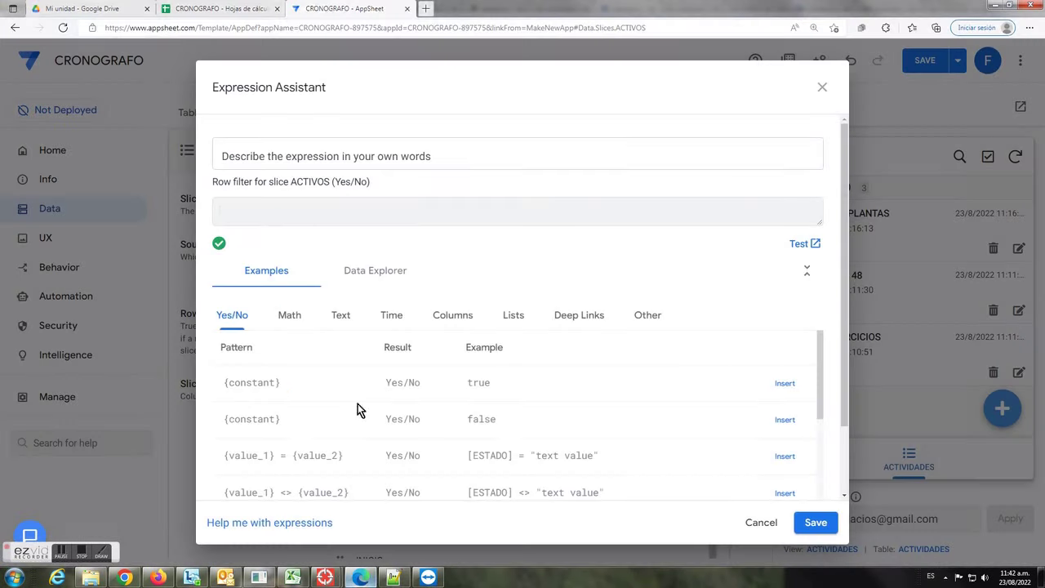
left_click(288, 219)
key("ctrl+v")
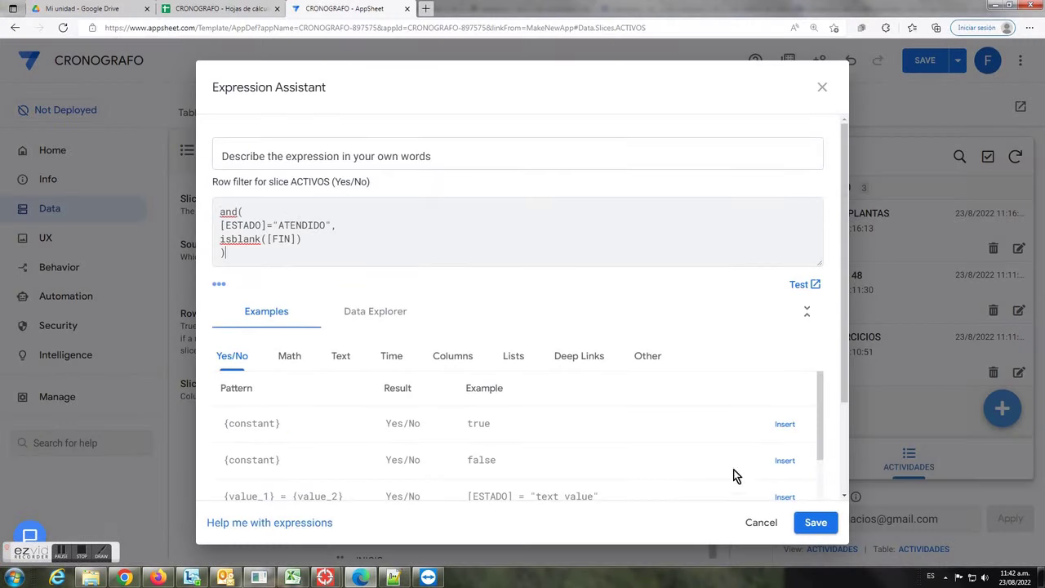
left_click(818, 525)
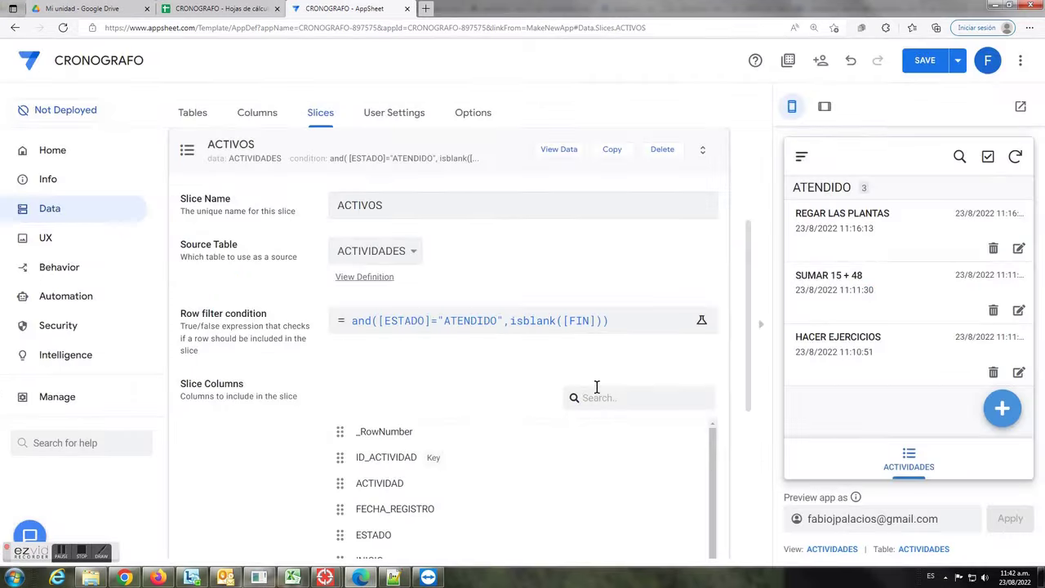
Review the ACTIVOS slice's columns and actions, save the app, and collapse the slice definition.
scroll(537, 425, "down", 2)
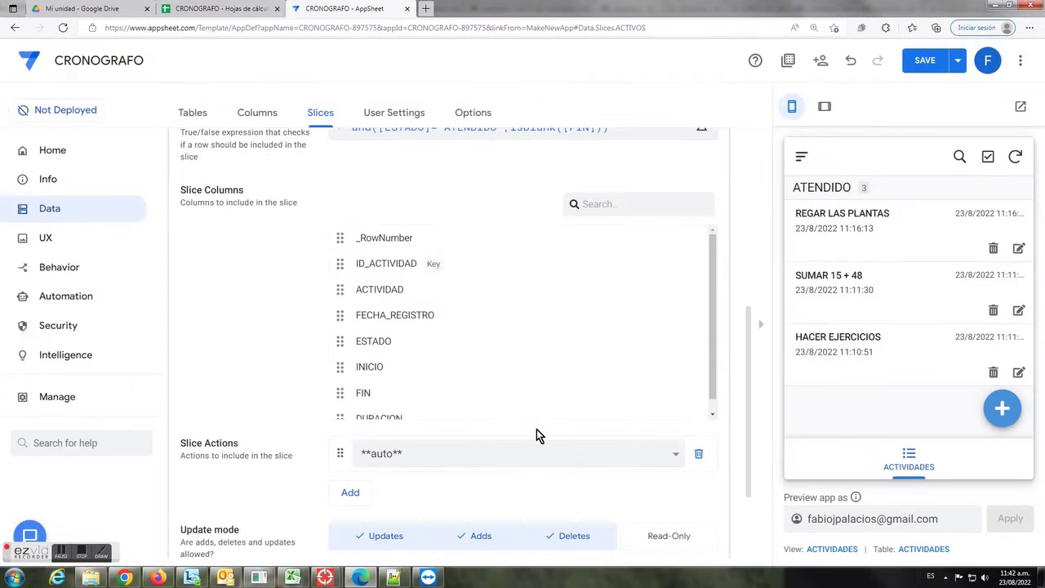
left_click(915, 72)
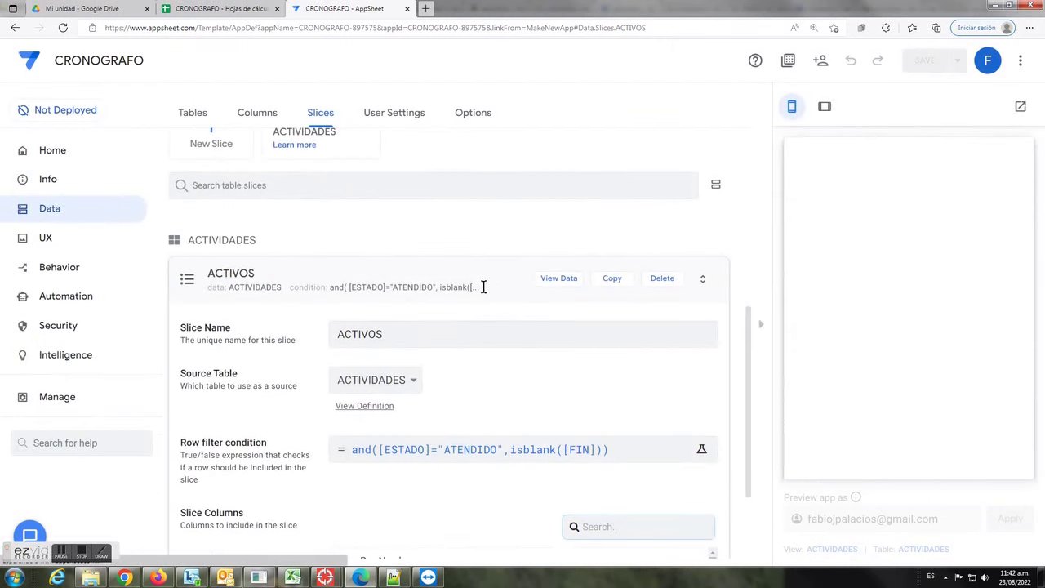
left_click(501, 277)
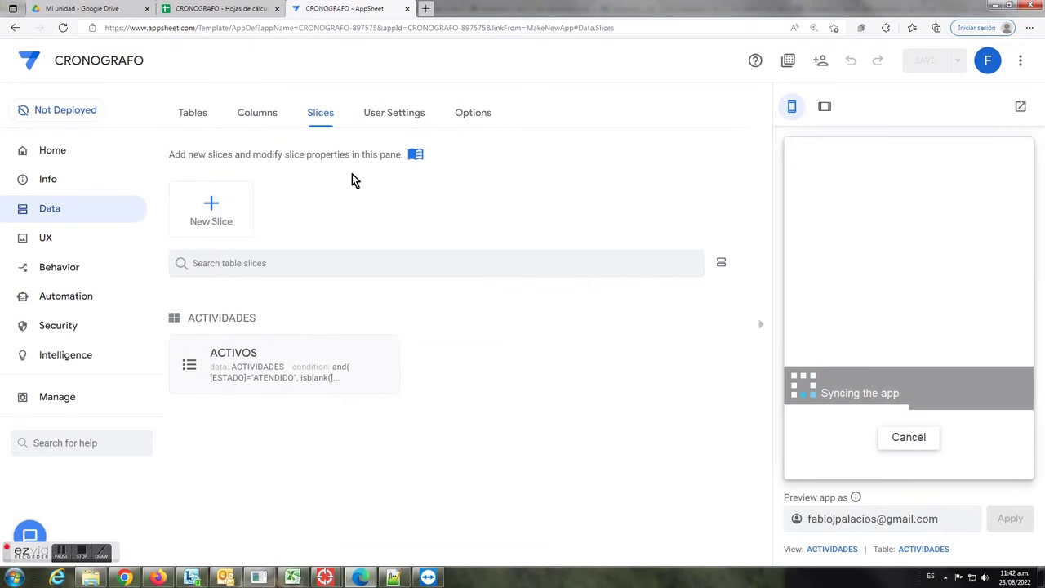
Create a second slice on the ACTIVIDADES table and name it FINALIZADOS.
left_click(204, 198)
left_click_drag(401, 205, 258, 203)
type("FINALIZADOS")
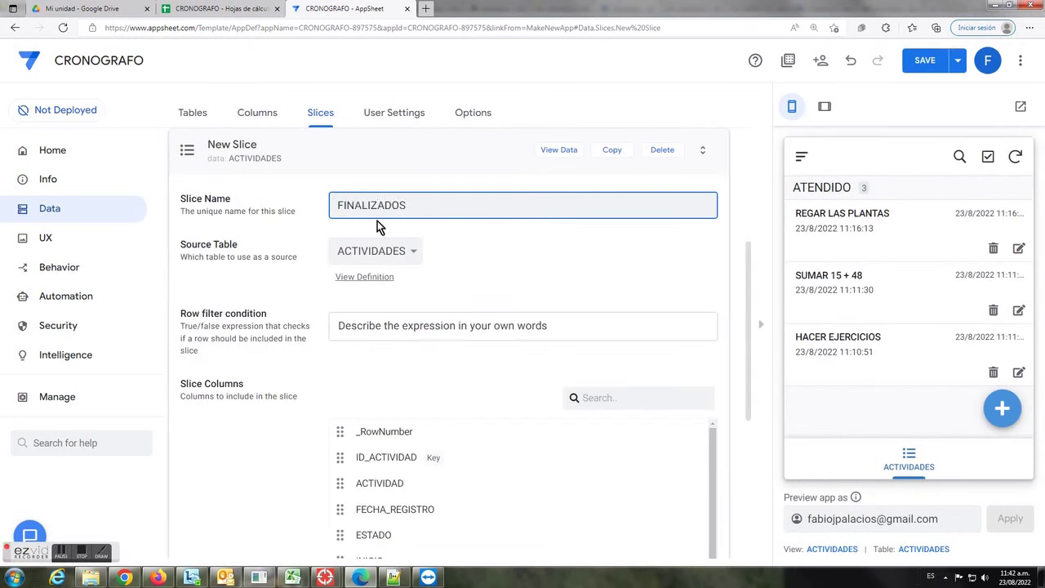
Set the FINALIZADOS slice's row filter to and(isnotblank([INICIO]),isnotblank([FIN])), copied from the Notepad++ expressions file, and save the app.
left_click(471, 336)
left_click(381, 517)
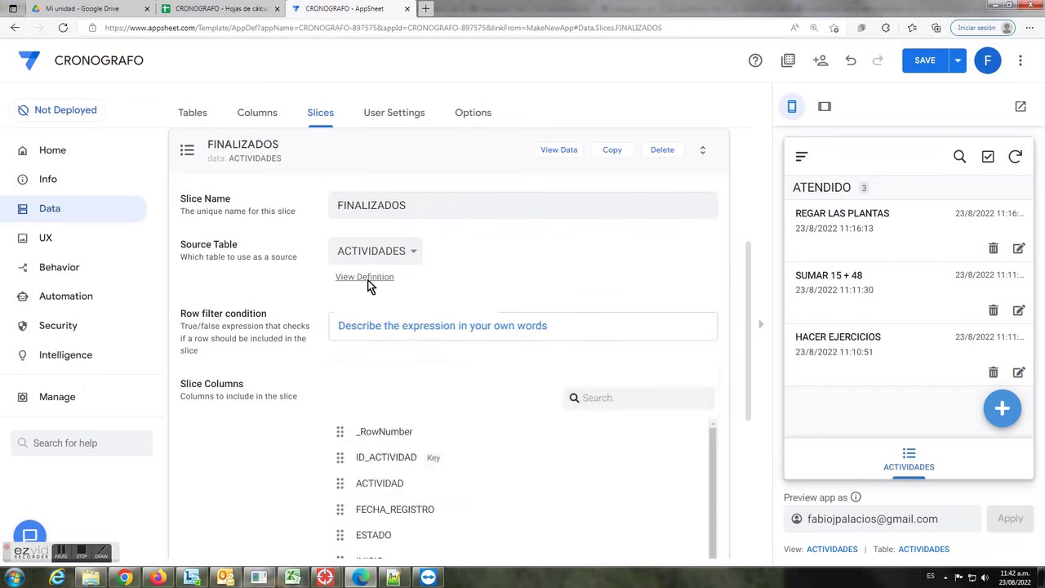
left_click(393, 578)
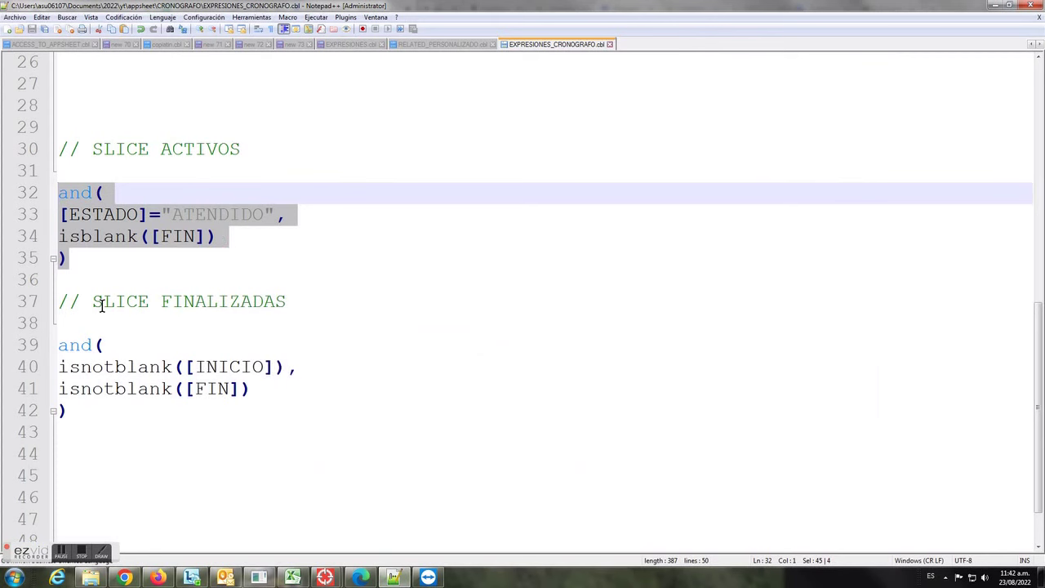
left_click_drag(93, 302, 290, 304)
left_click_drag(72, 416, 47, 352)
key("ctrl+c")
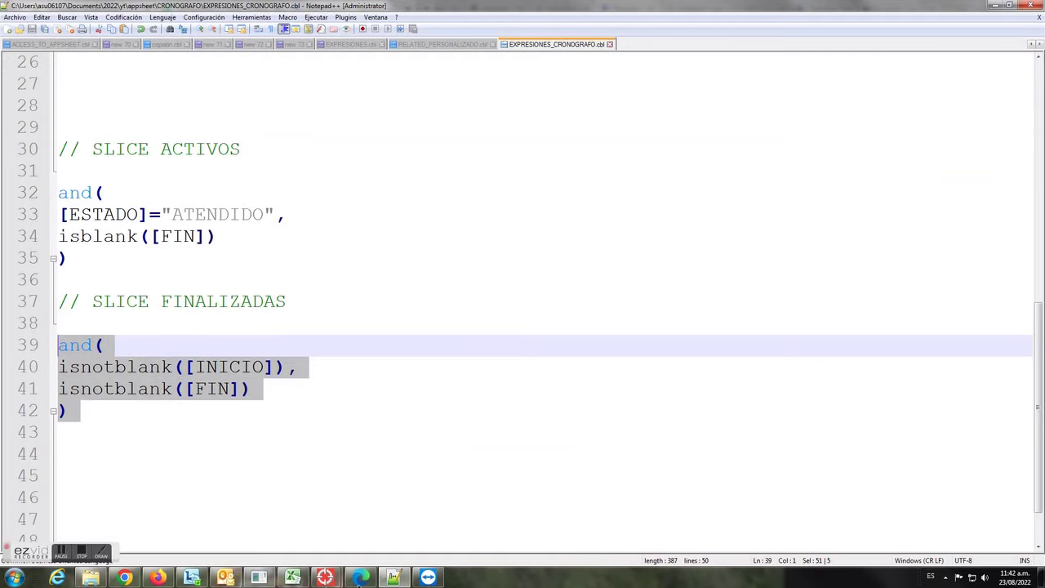
left_click(360, 577)
key("ctrl+v")
left_click_drag(273, 267, 219, 211)
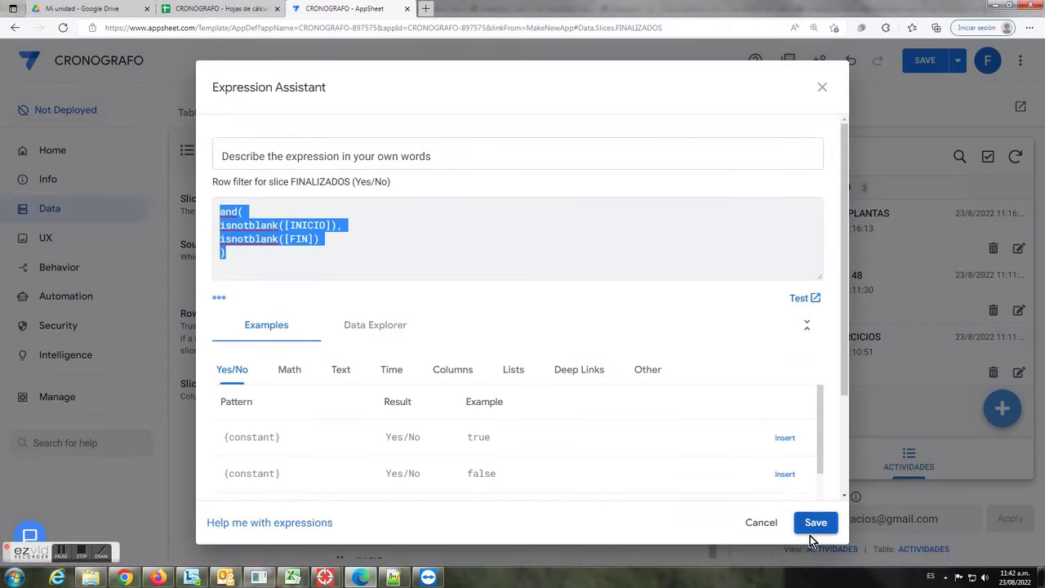
left_click(816, 523)
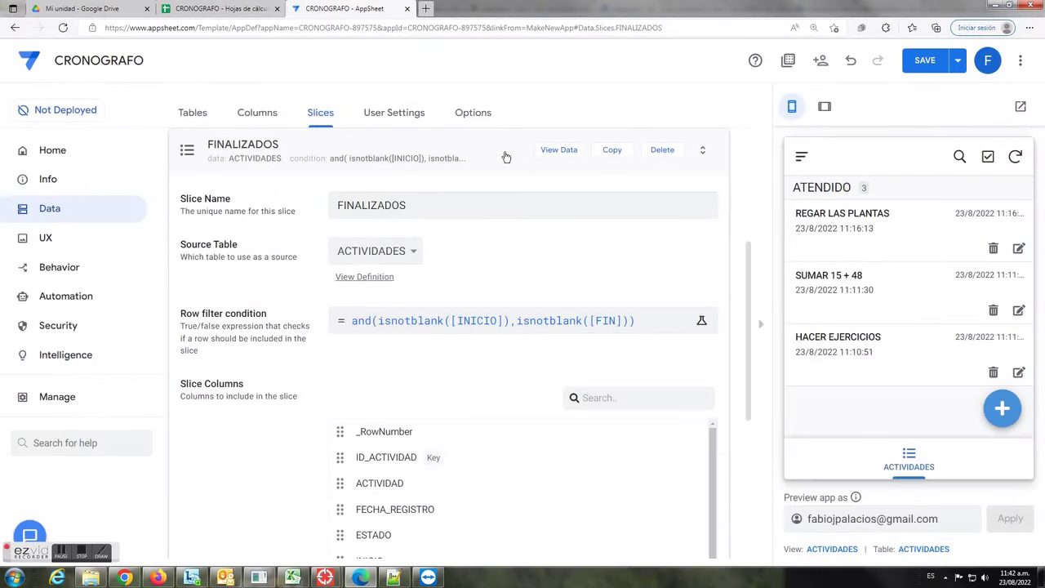
left_click(923, 62)
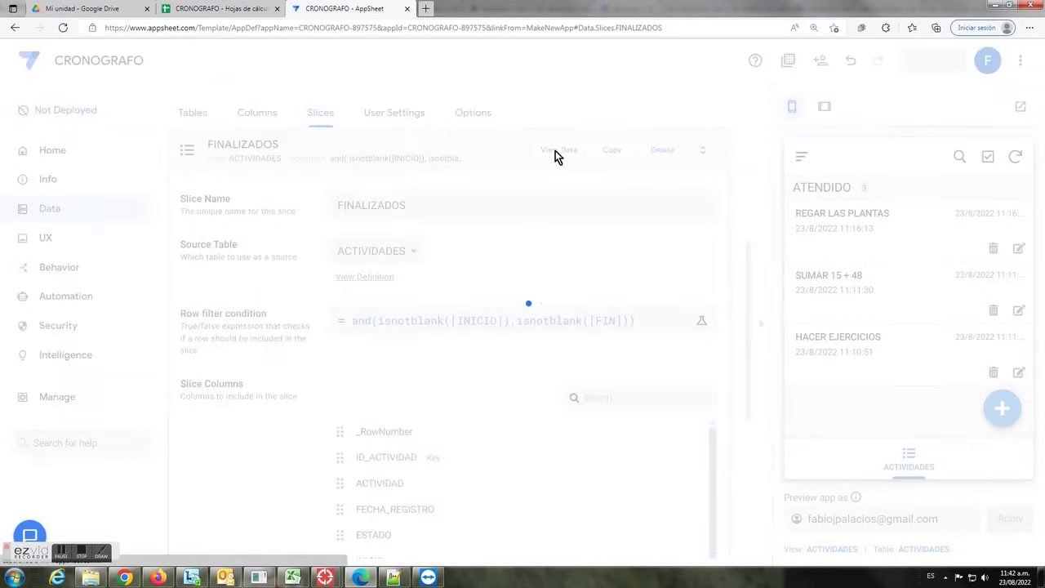
left_click(488, 163)
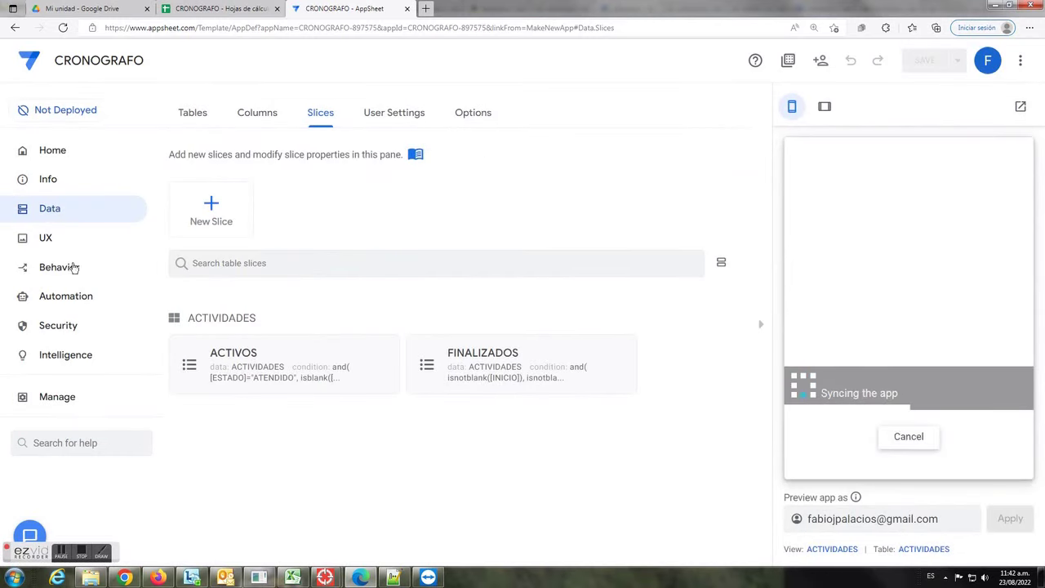
Duplicate the ACTIVIDADES view, name the copy ACTIVOS, and base it on the ACTIVOS slice.
left_click(47, 242)
left_click(291, 380)
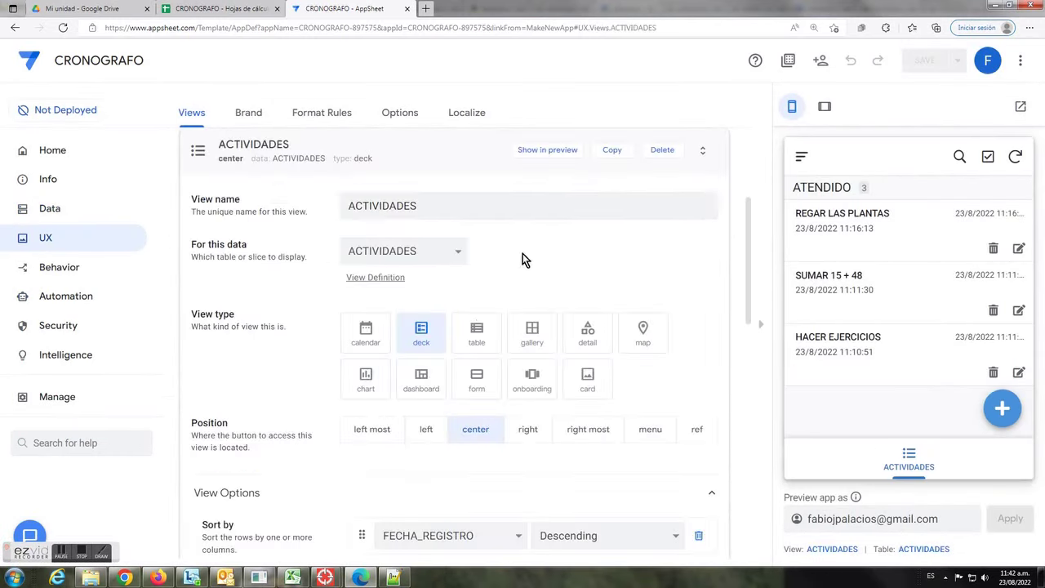
left_click(614, 150)
left_click_drag(450, 204, 195, 205)
type("ACTIVOS")
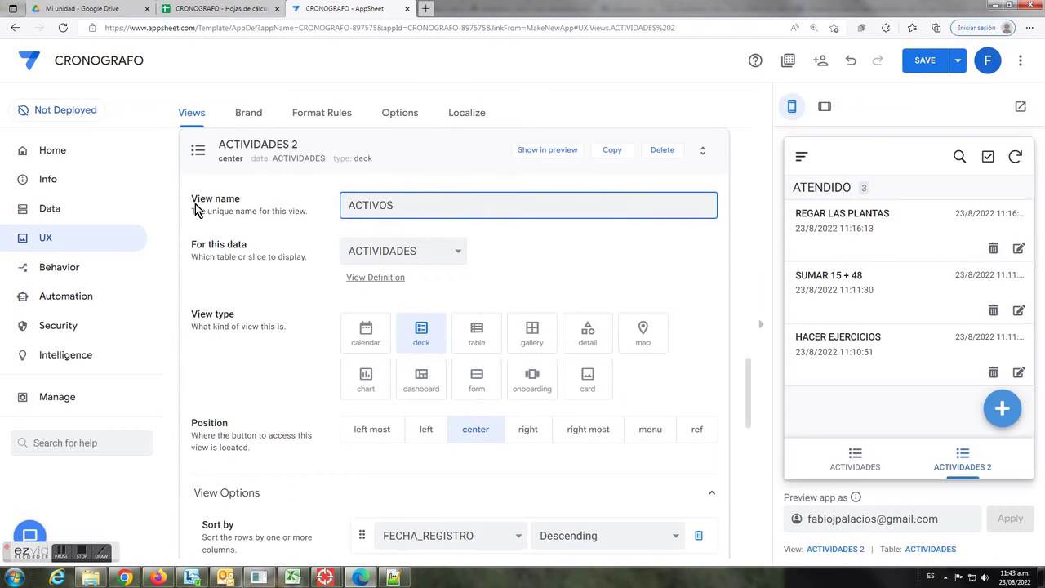
left_click(460, 256)
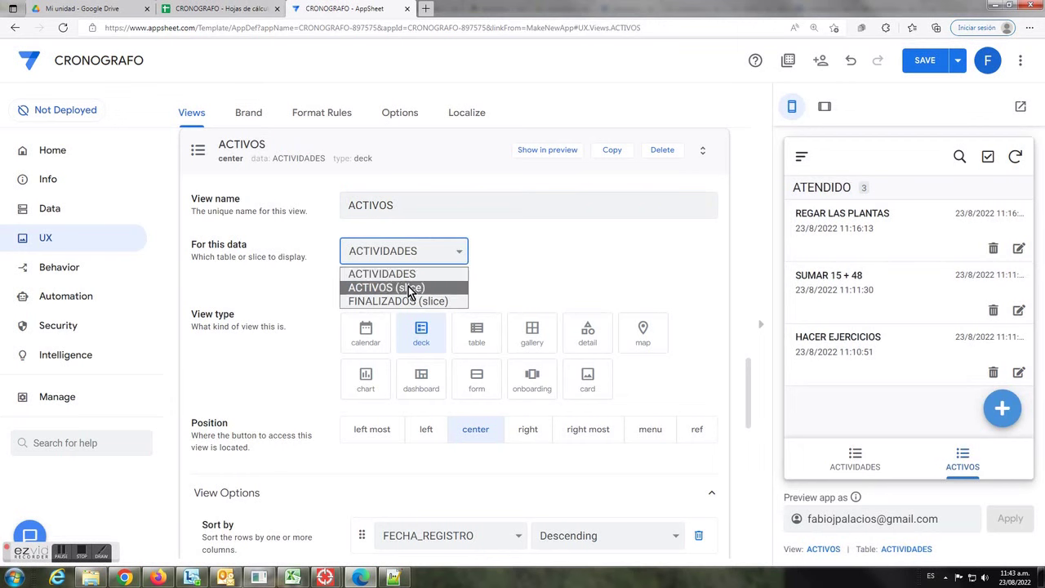
left_click(454, 287)
Set the ACTIVOS view's display icon to the solid circled play symbol, found by searching for "play".
scroll(750, 403, "down", 1)
scroll(745, 457, "down", 10)
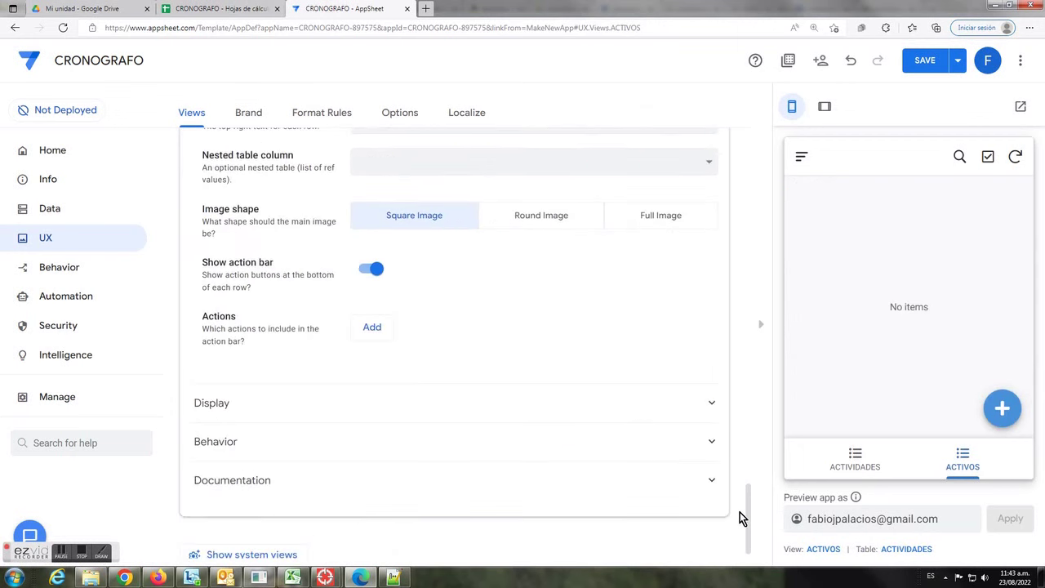
left_click(218, 408)
type("play")
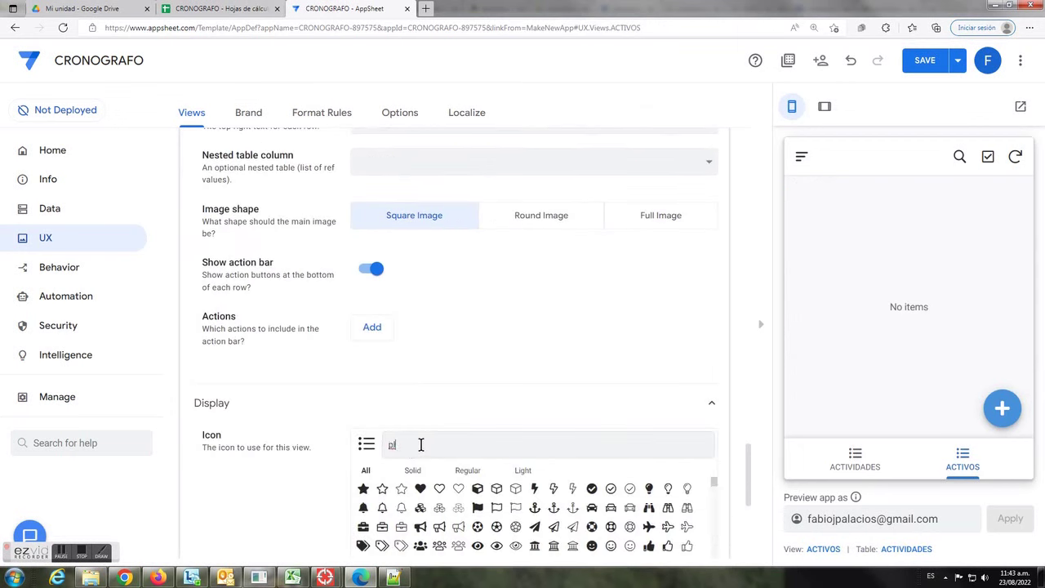
left_click(592, 488)
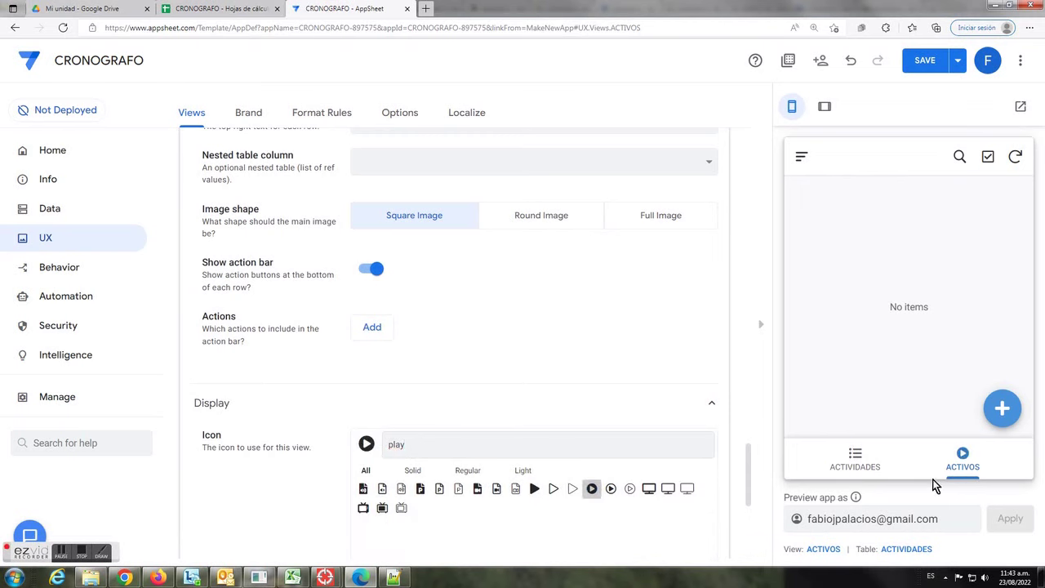
Duplicate the ACTIVOS view, name the copy FINALIZADOS, and base it on the FINALIZADOS slice.
scroll(636, 289, "up", 10)
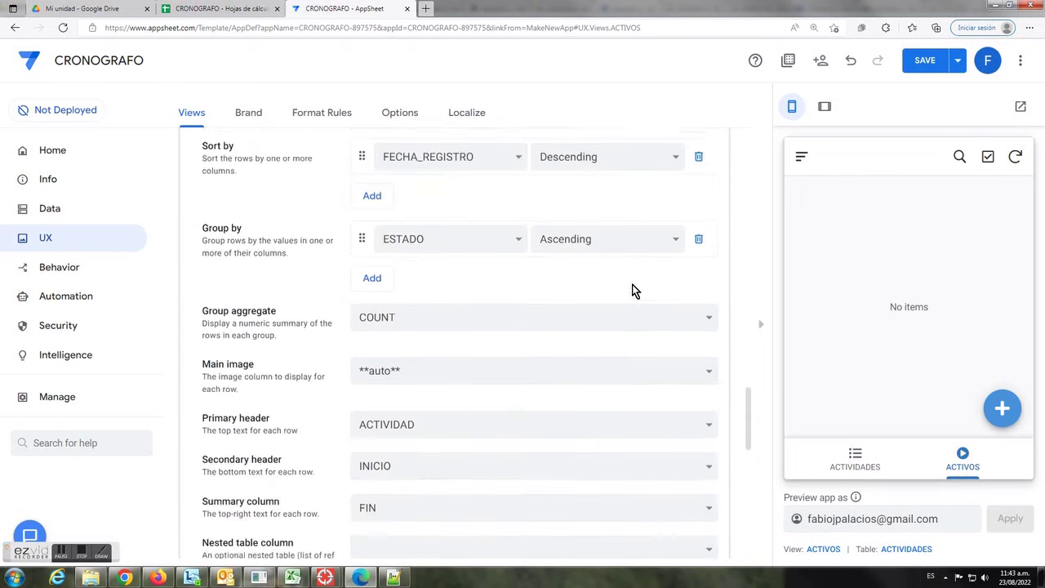
scroll(623, 327, "up", 4)
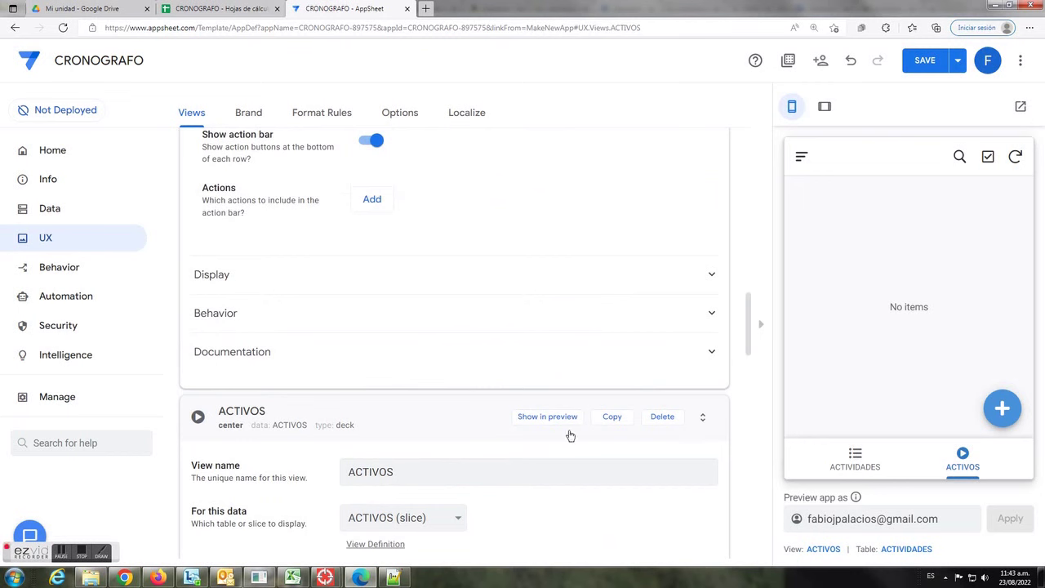
left_click(597, 423)
left_click_drag(404, 204, 310, 199)
type("FINALIZADOS")
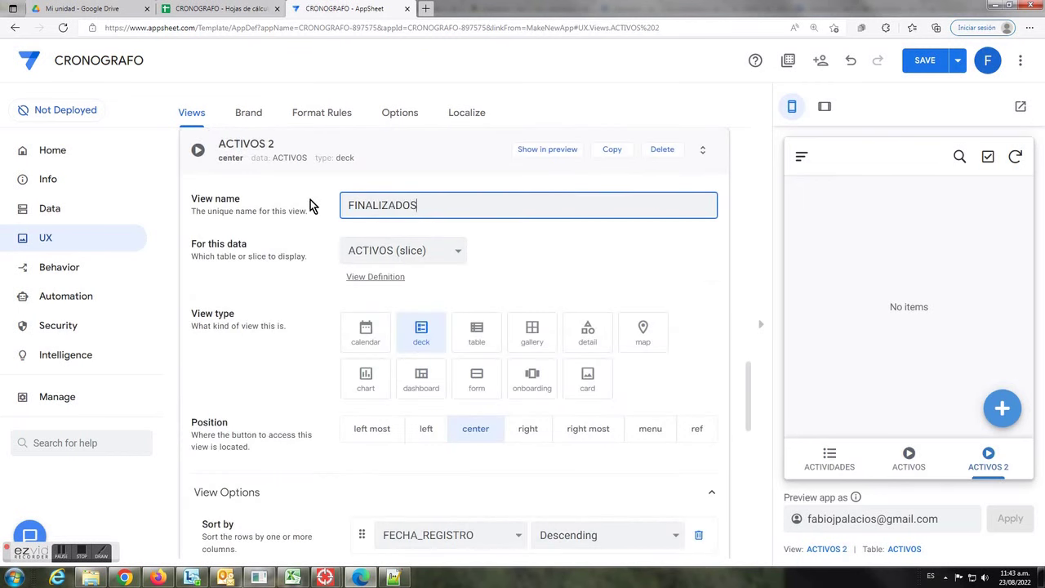
left_click(458, 252)
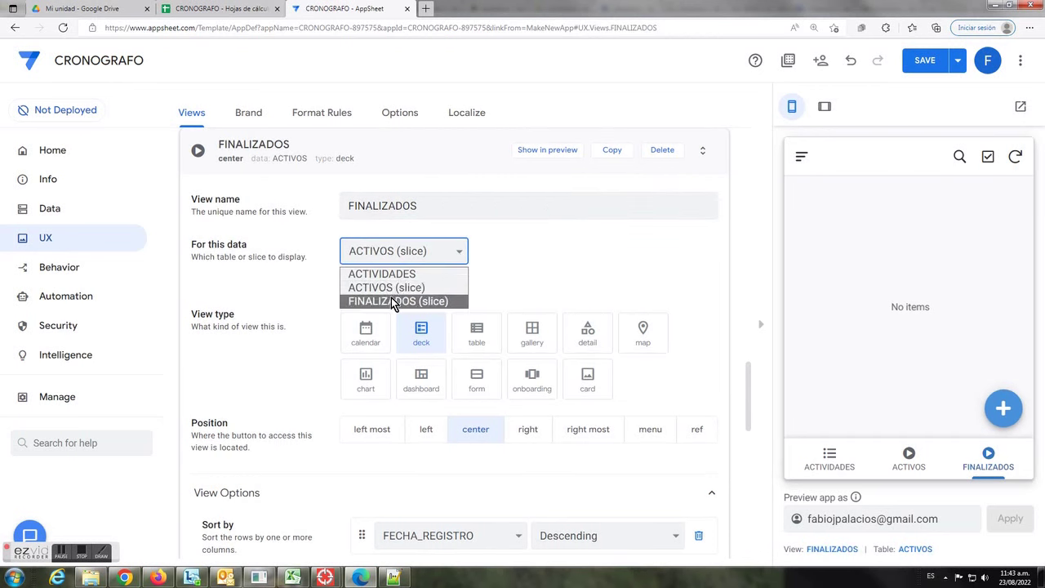
left_click(391, 298)
Set the FINALIZADOS view's display icon to the solid circled stop symbol, found by searching for "stop".
scroll(702, 377, "down", 10)
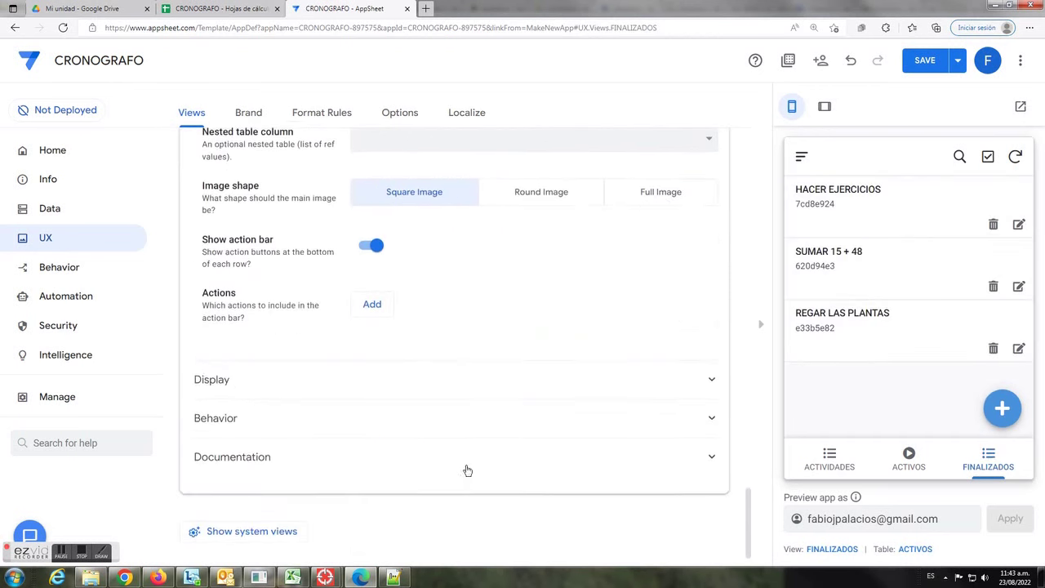
left_click(320, 384)
left_click(424, 419)
type("stop")
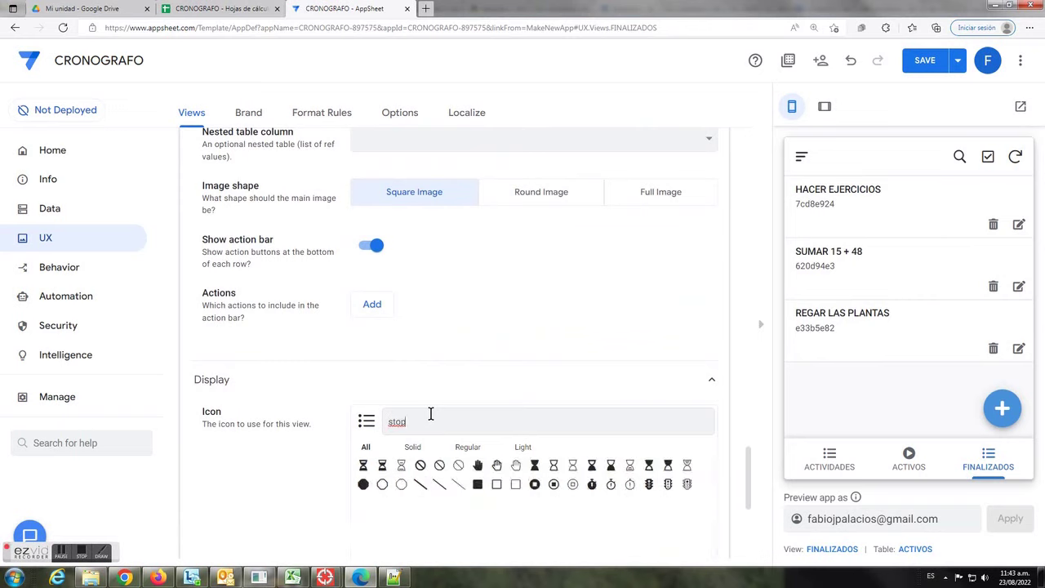
left_click(535, 484)
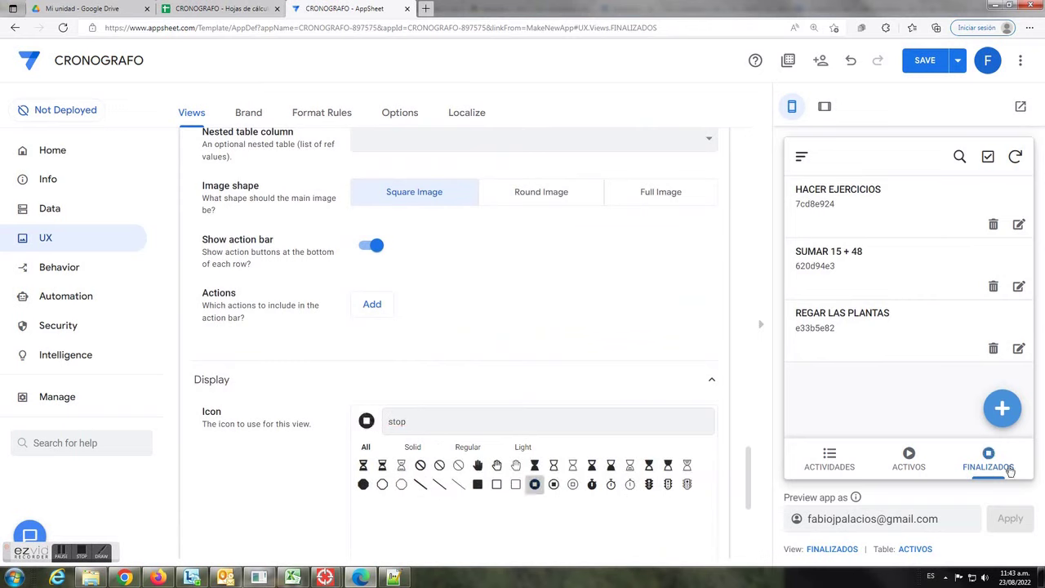
Check the ACTIVOS, FINALIZADOS and ACTIVIDADES views in the app preview and save the app.
left_click(914, 468)
left_click(988, 459)
left_click(830, 459)
left_click(922, 60)
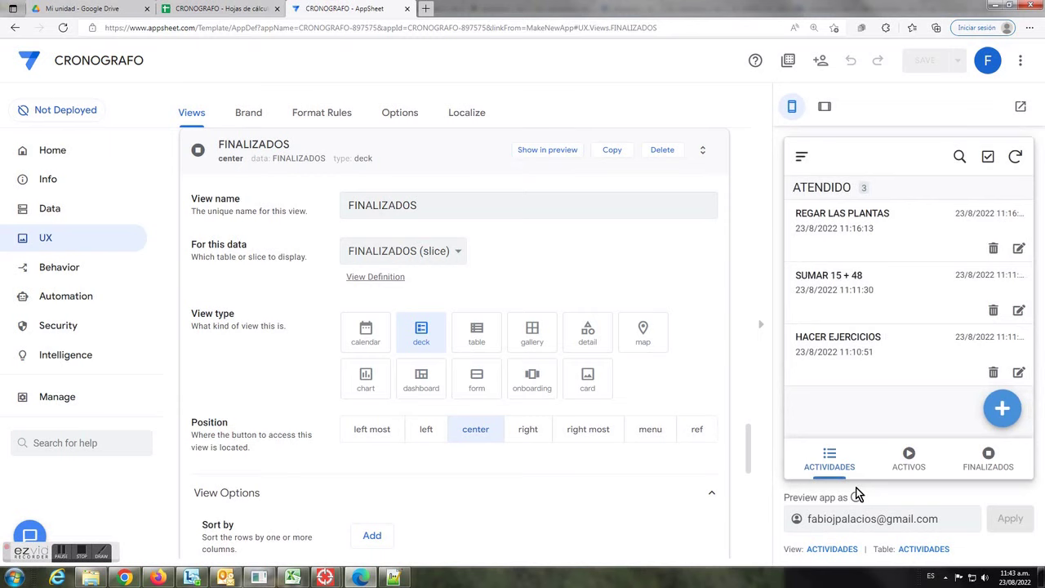
Add and save a new activity named ESCUCHAR ACTIVAMENTE with the state SOLICITADO in the app preview.
left_click(998, 404)
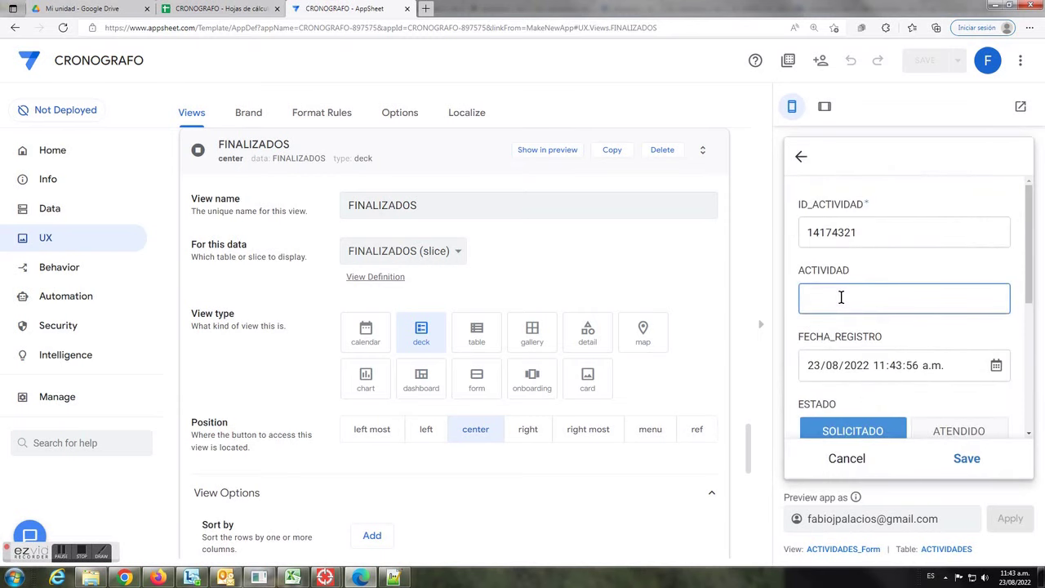
left_click(841, 298)
type("ESCUCHAR ACTIVAMENTE")
scroll(896, 348, "down", 4)
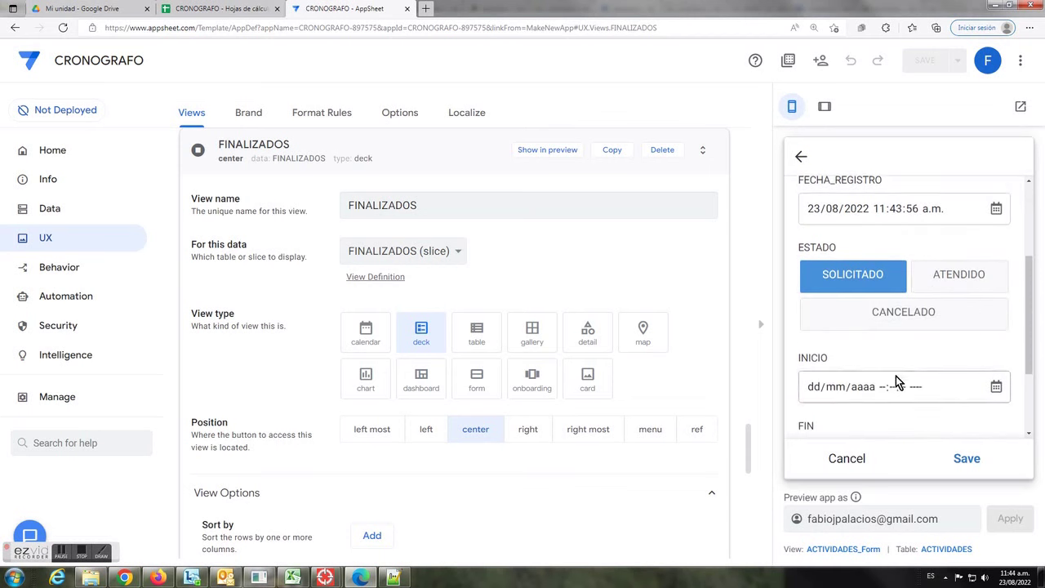
left_click(965, 459)
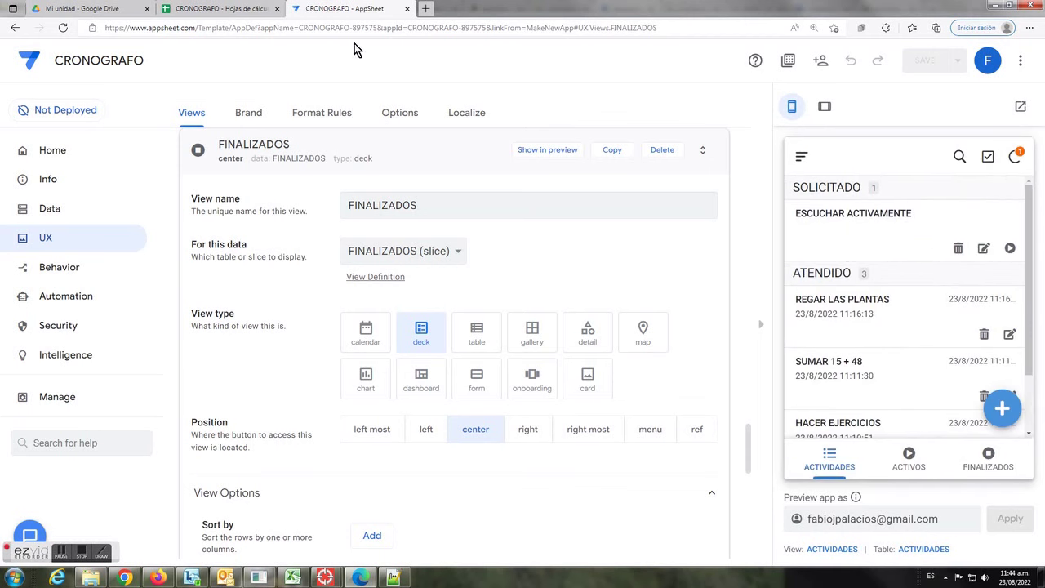
Check the new activity's row in the CRONOGRAFO Google Sheet, and look for it in the AppSheet preview's ACTIVOS and FINALIZADOS views.
left_click(250, 11)
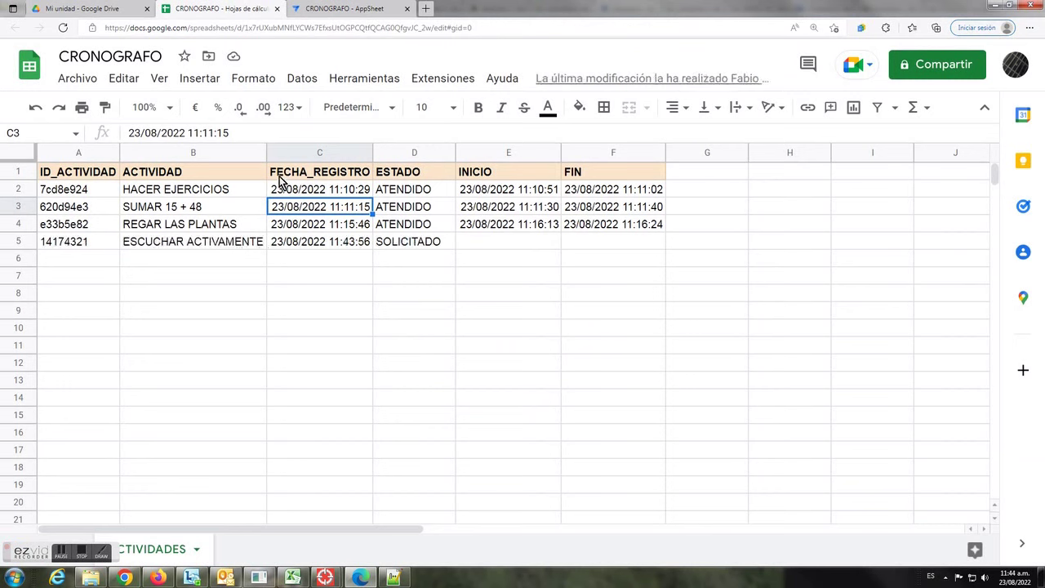
left_click(331, 10)
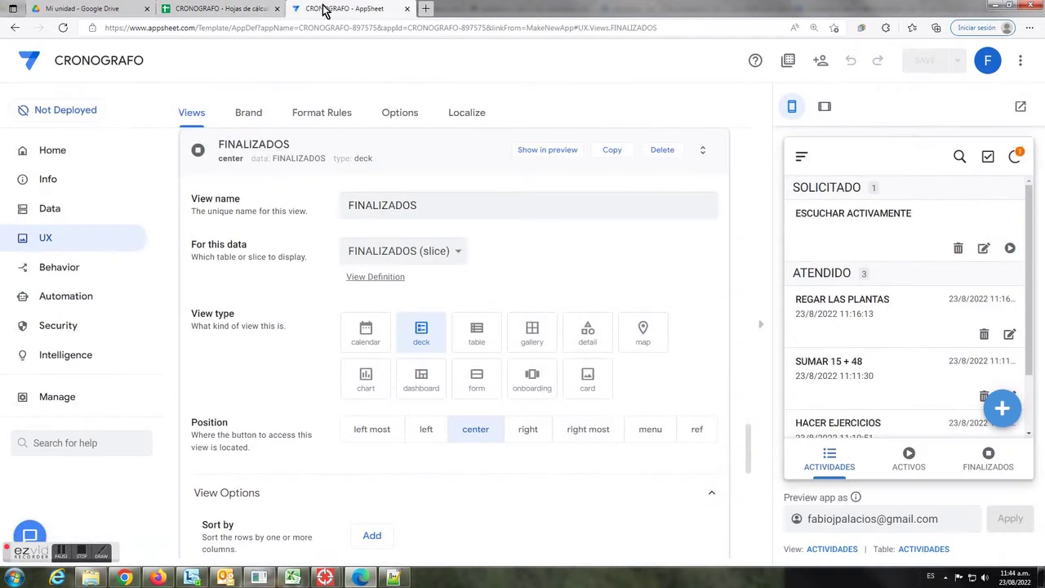
left_click(909, 457)
left_click(986, 459)
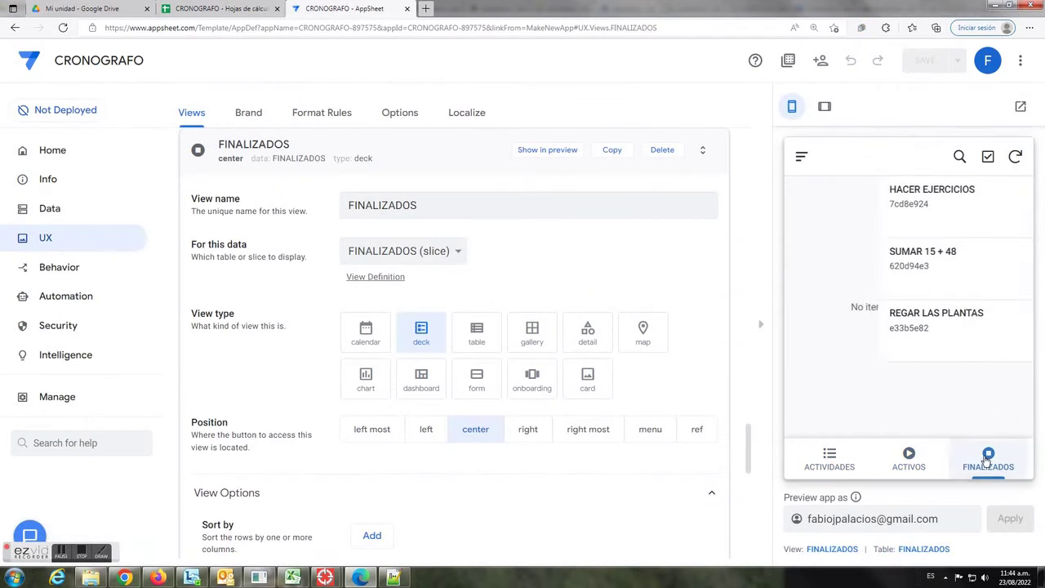
left_click(829, 459)
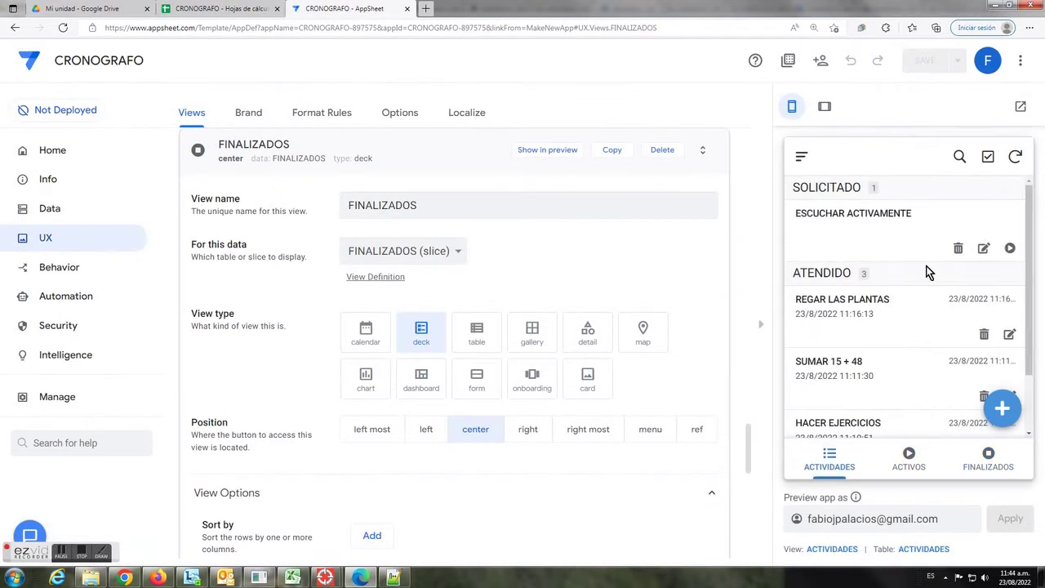
Start timing the ESCUCHAR ACTIVAMENTE activity and check the ACTIVOS and FINALIZADOS views for it.
left_click(1011, 249)
left_click(913, 458)
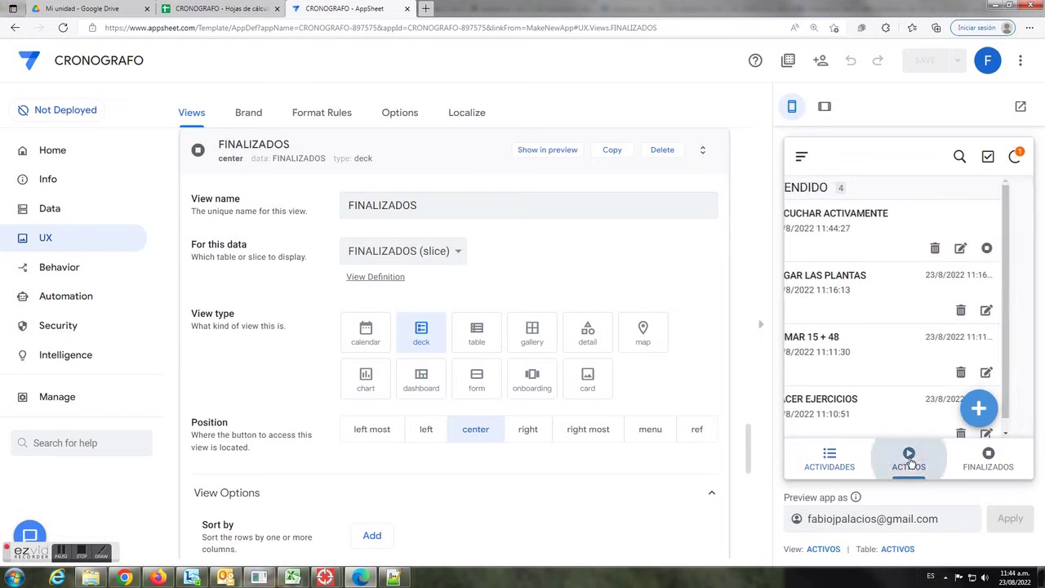
left_click(986, 460)
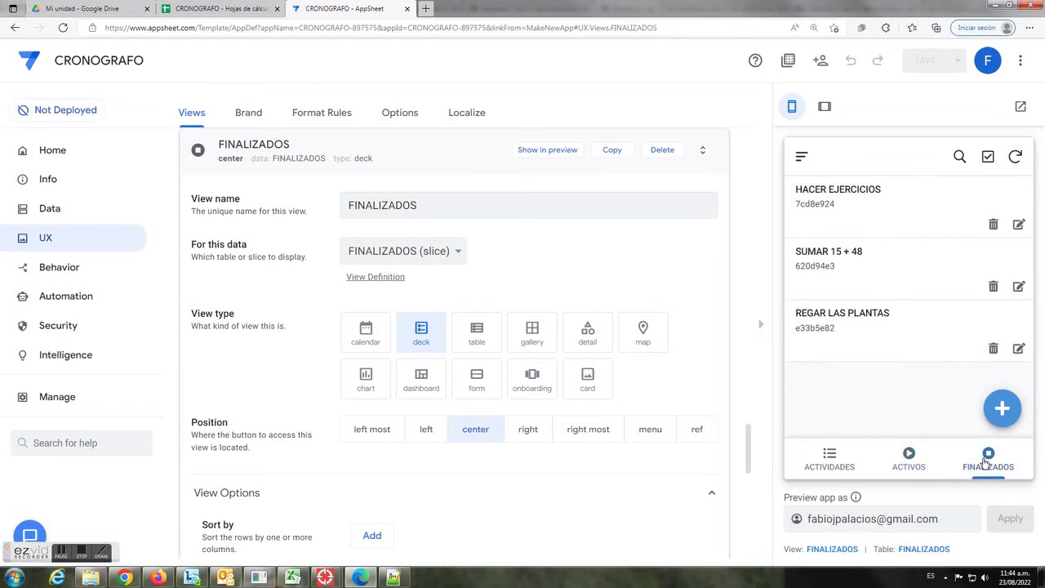
left_click(909, 462)
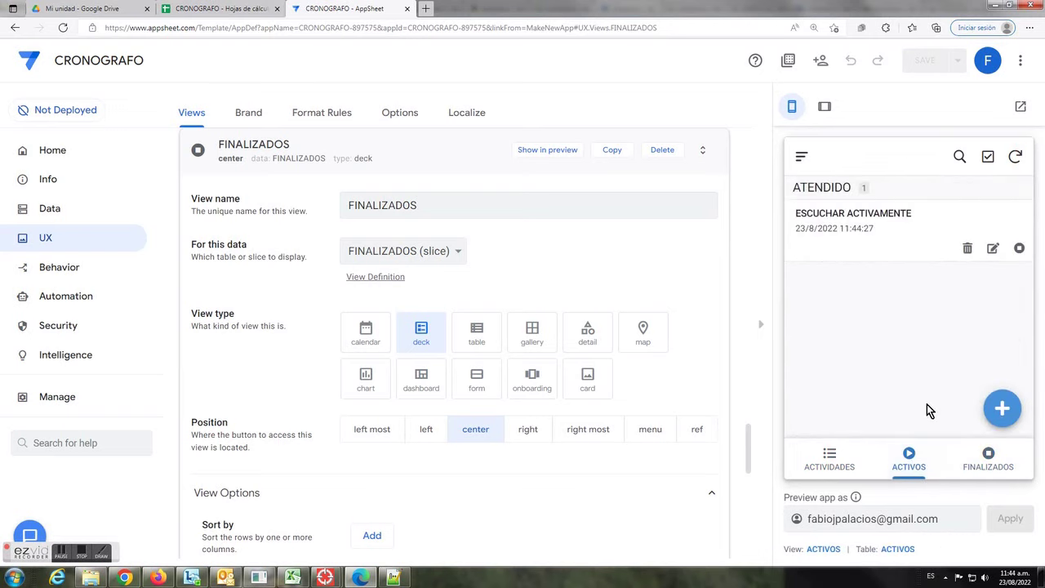
Stop the ESCUCHAR ACTIVAMENTE activity and view its details in the FINALIZADOS view.
left_click(1021, 249)
left_click(988, 459)
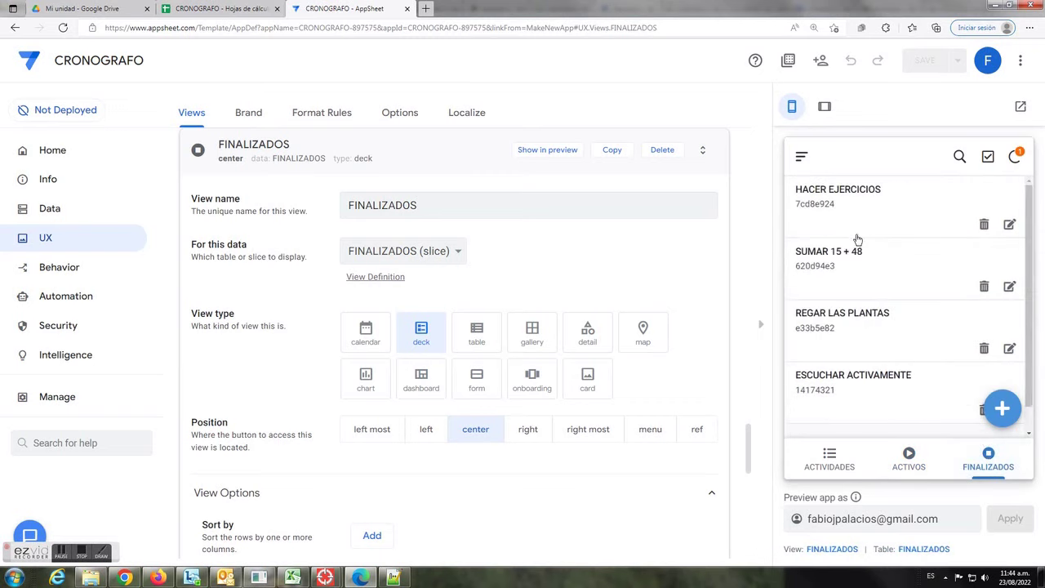
left_click(882, 391)
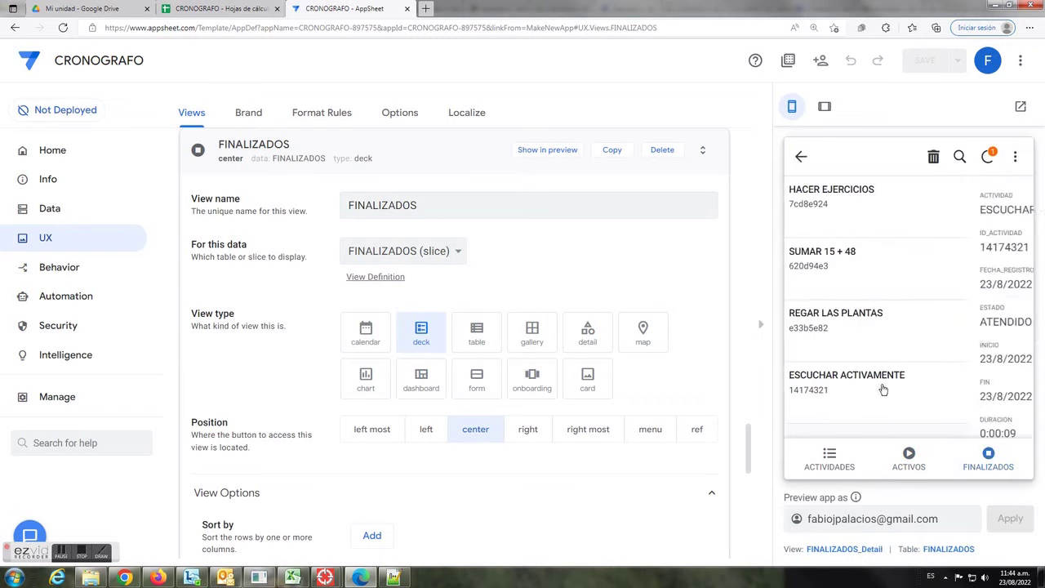
left_click(984, 458)
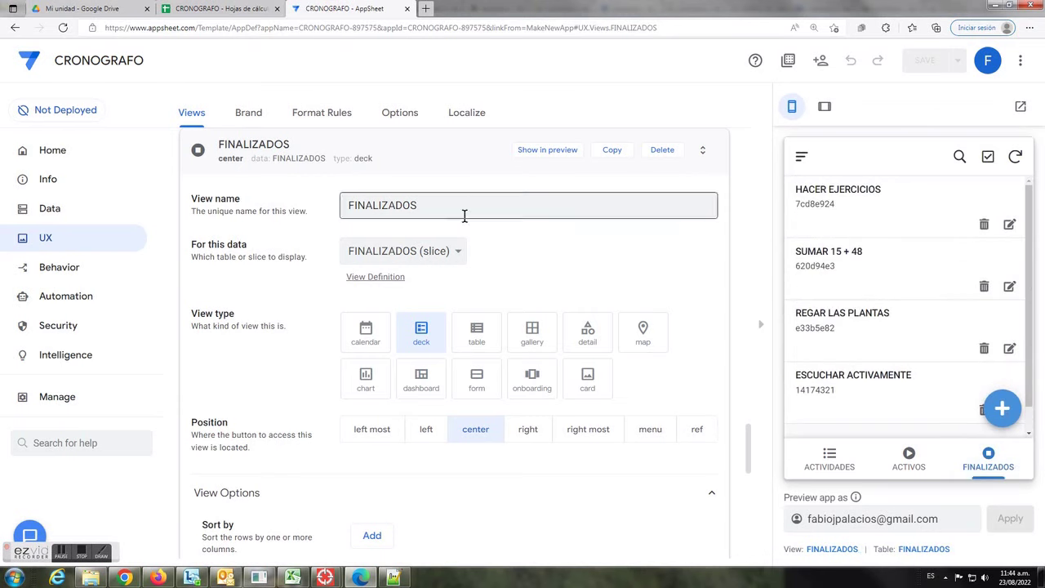
Add a sort rule to the FINALIZADOS view's options and set its order to Descending.
scroll(297, 437, "down", 1)
left_click(372, 471)
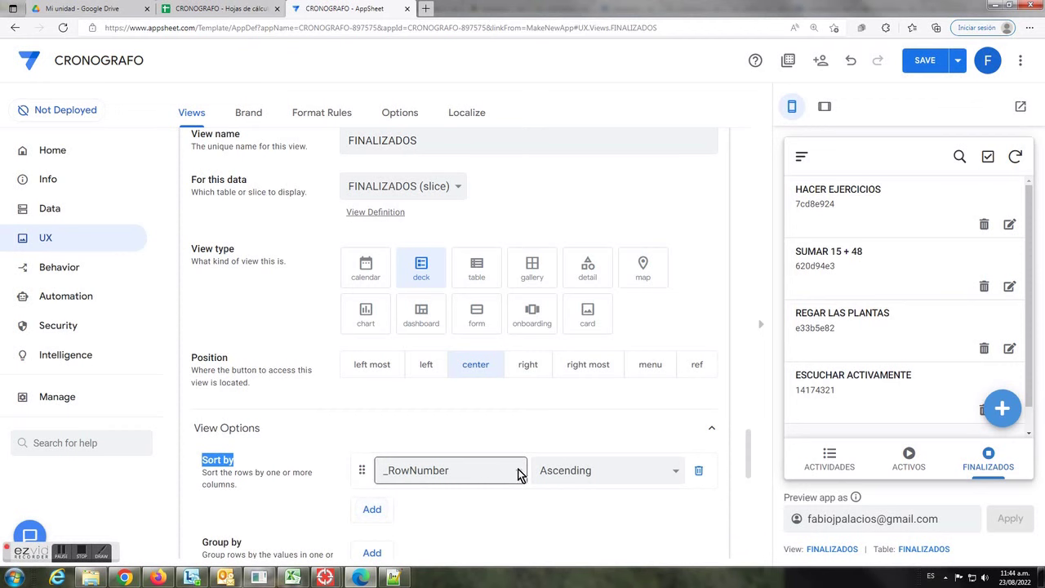
left_click(517, 472)
left_click(474, 393)
left_click(670, 472)
left_click(635, 502)
scroll(523, 235, "up", 3)
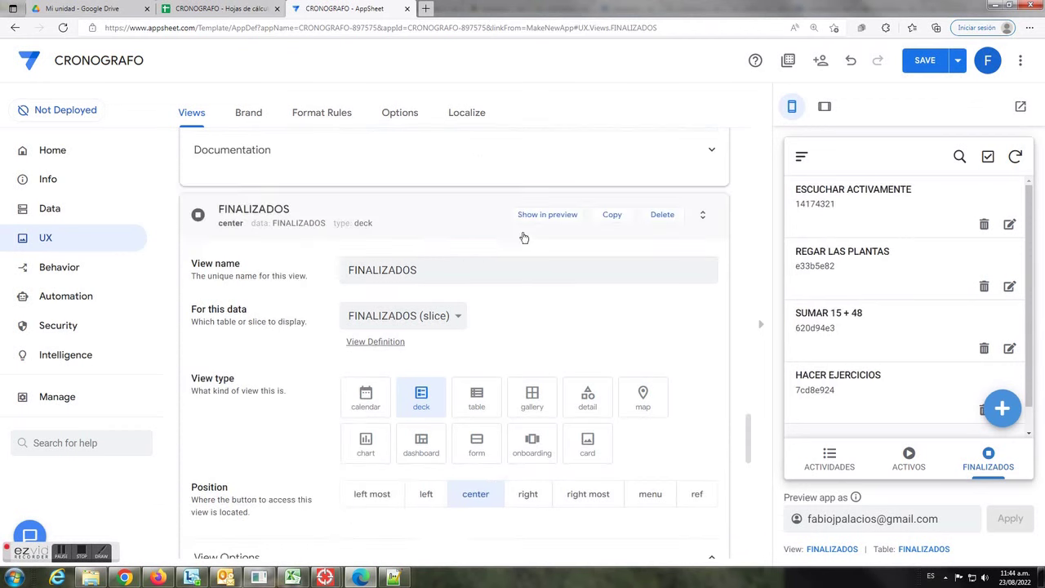
Collapse the FINALIZADOS view definition, review the ACTIVOS view's sorting, grouping and header options, and save the app.
left_click(522, 233)
scroll(490, 276, "up", 2)
scroll(478, 260, "up", 10)
scroll(275, 475, "down", 7)
scroll(276, 474, "down", 1)
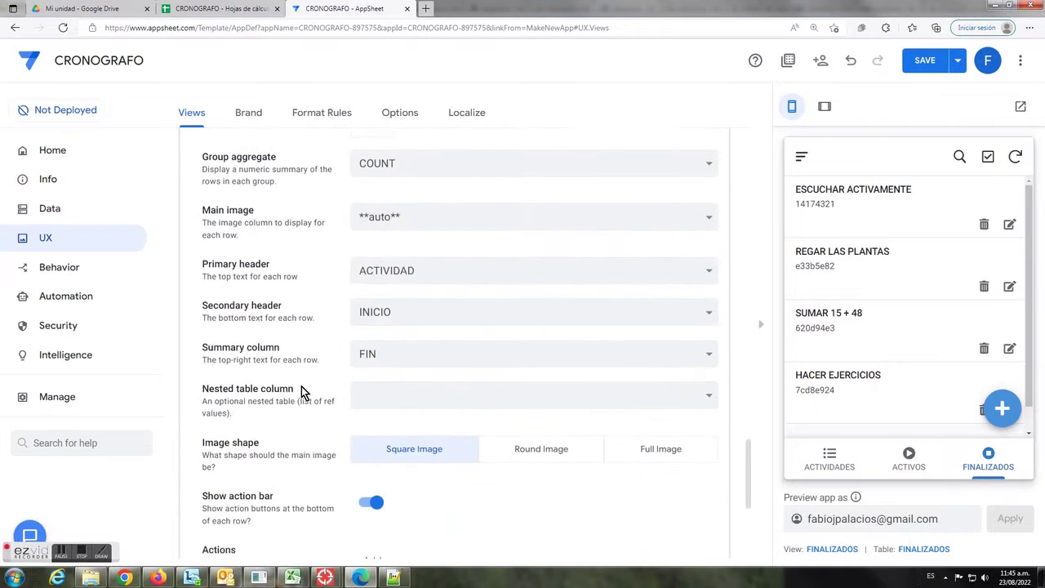
scroll(301, 392, "up", 3)
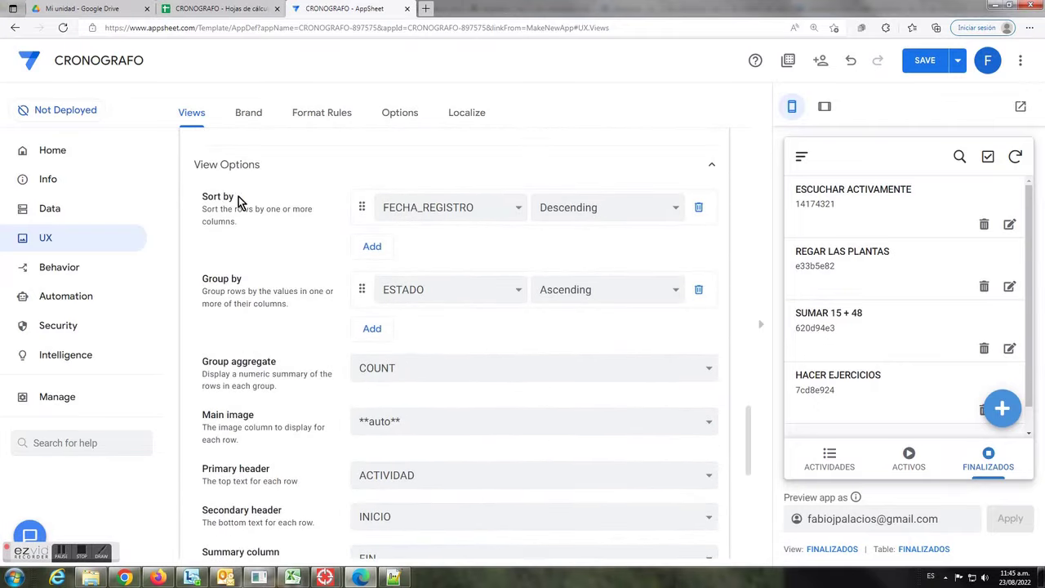
left_click(925, 60)
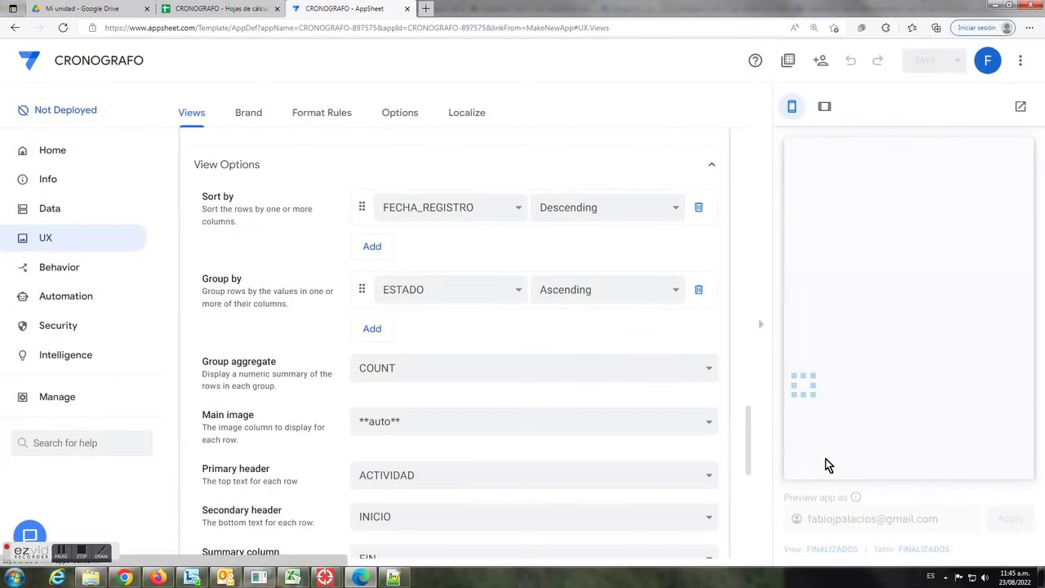